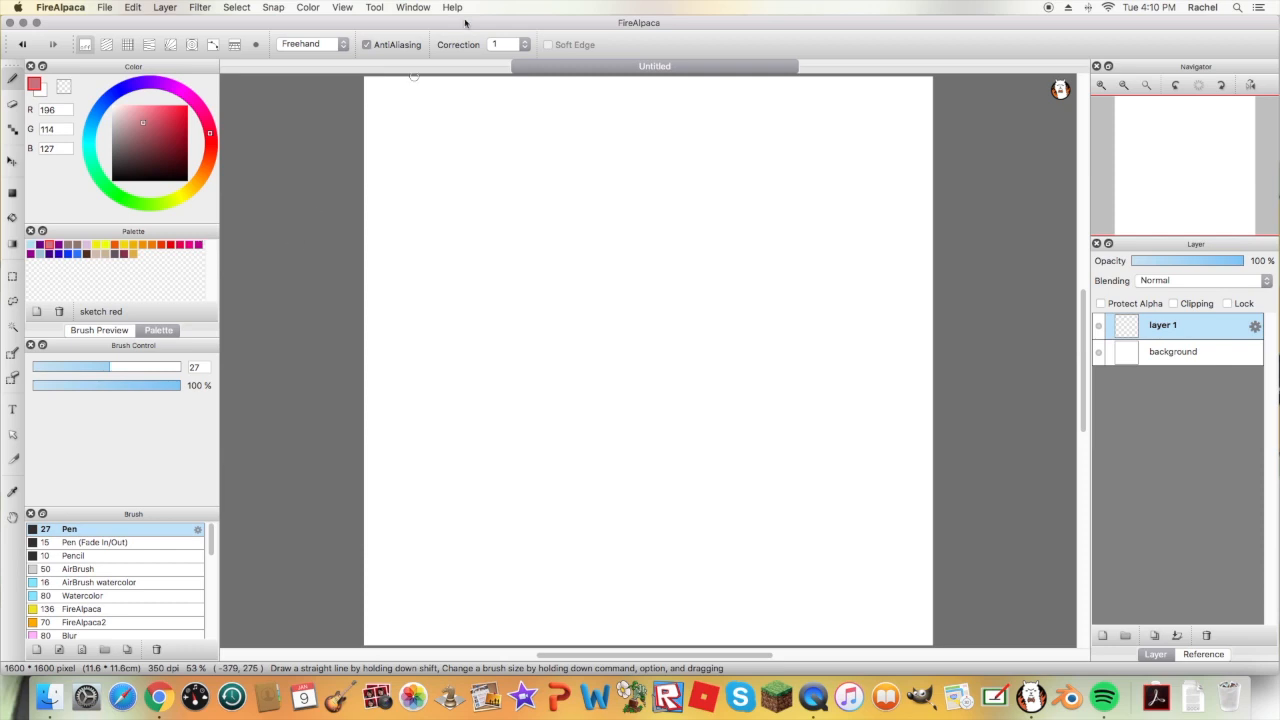
# Turn on Onion Skin Mode for the blank canvas
pyautogui.moveTo(470, 23); pyautogui.dragTo(481, 22)
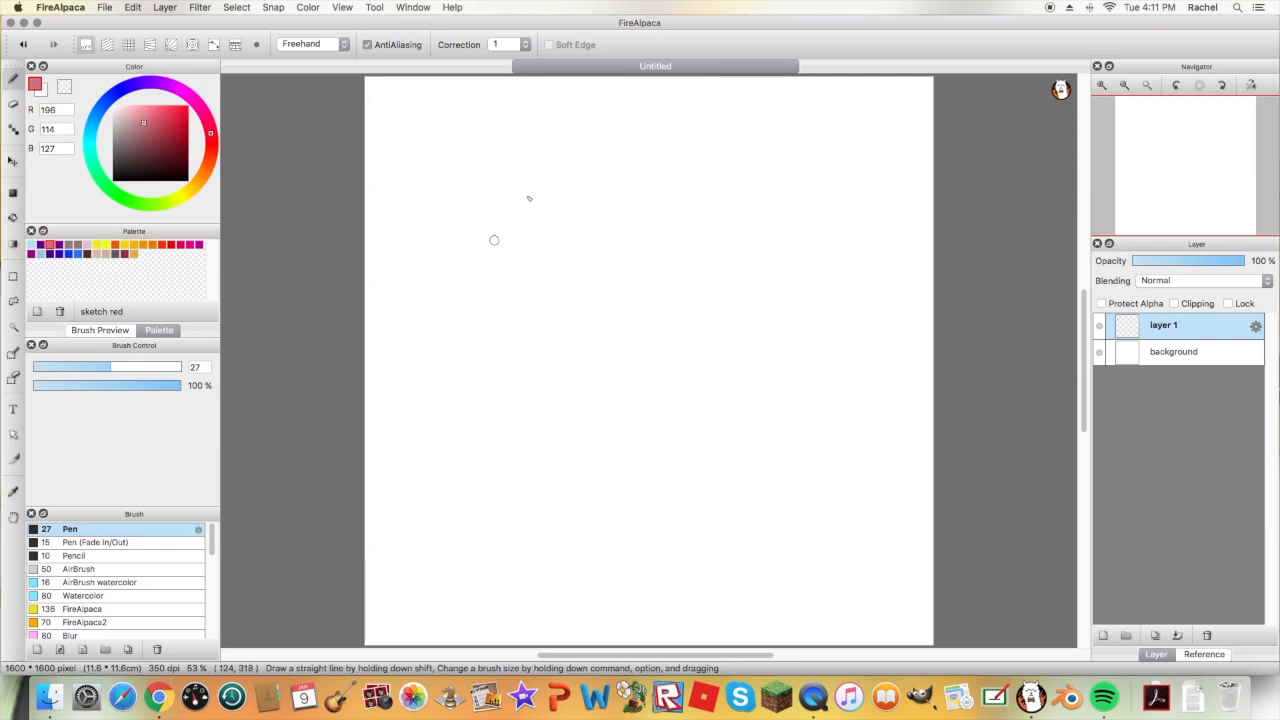
pyautogui.click(107, 8)
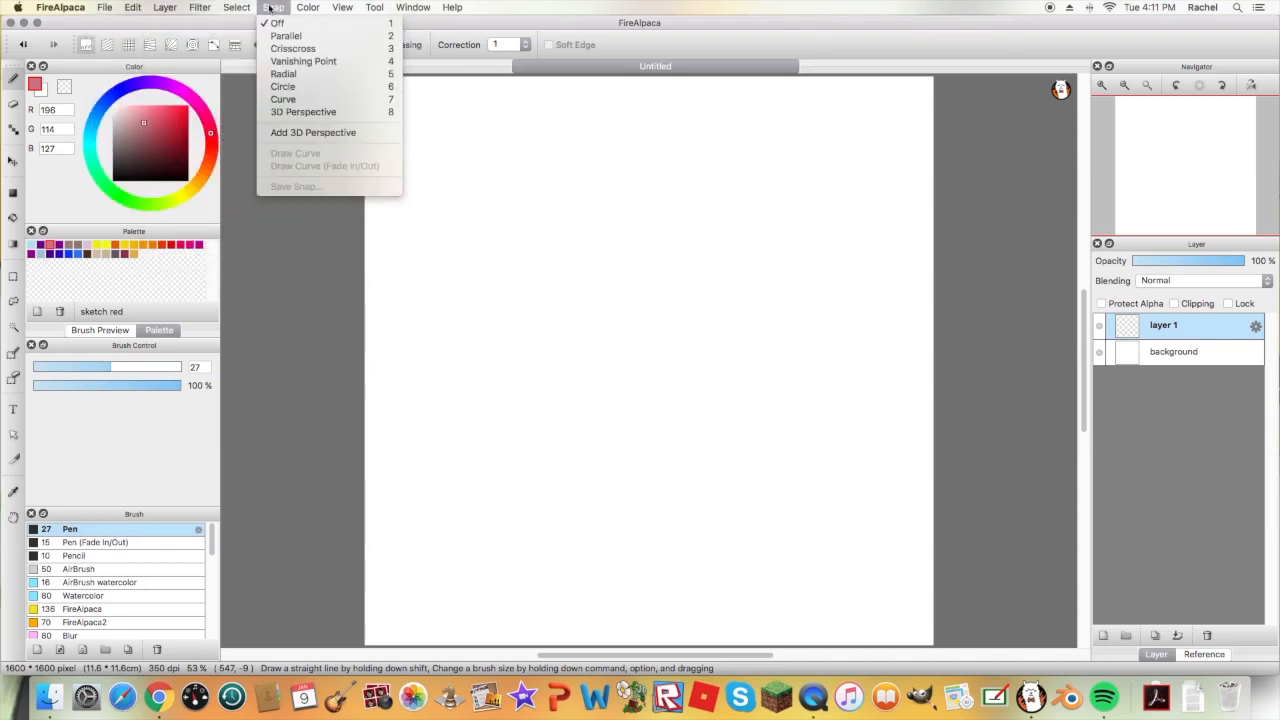
pyautogui.moveTo(343, 8)
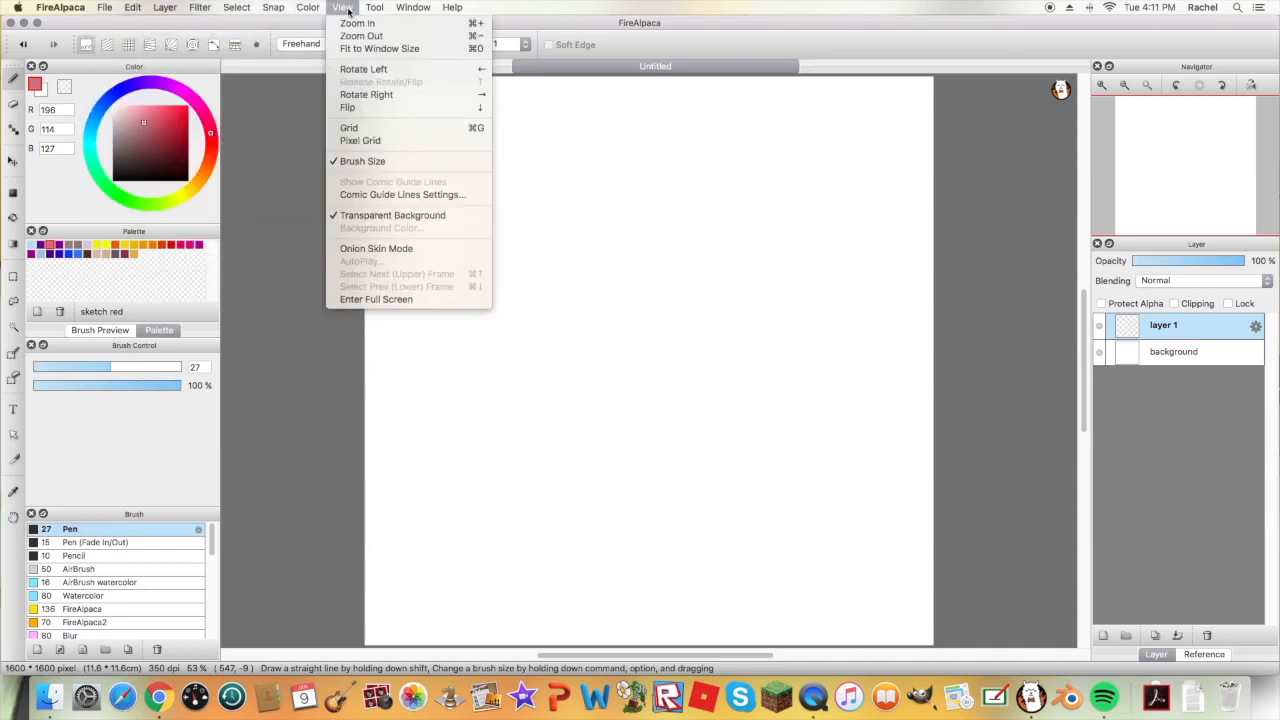
pyautogui.click(348, 251)
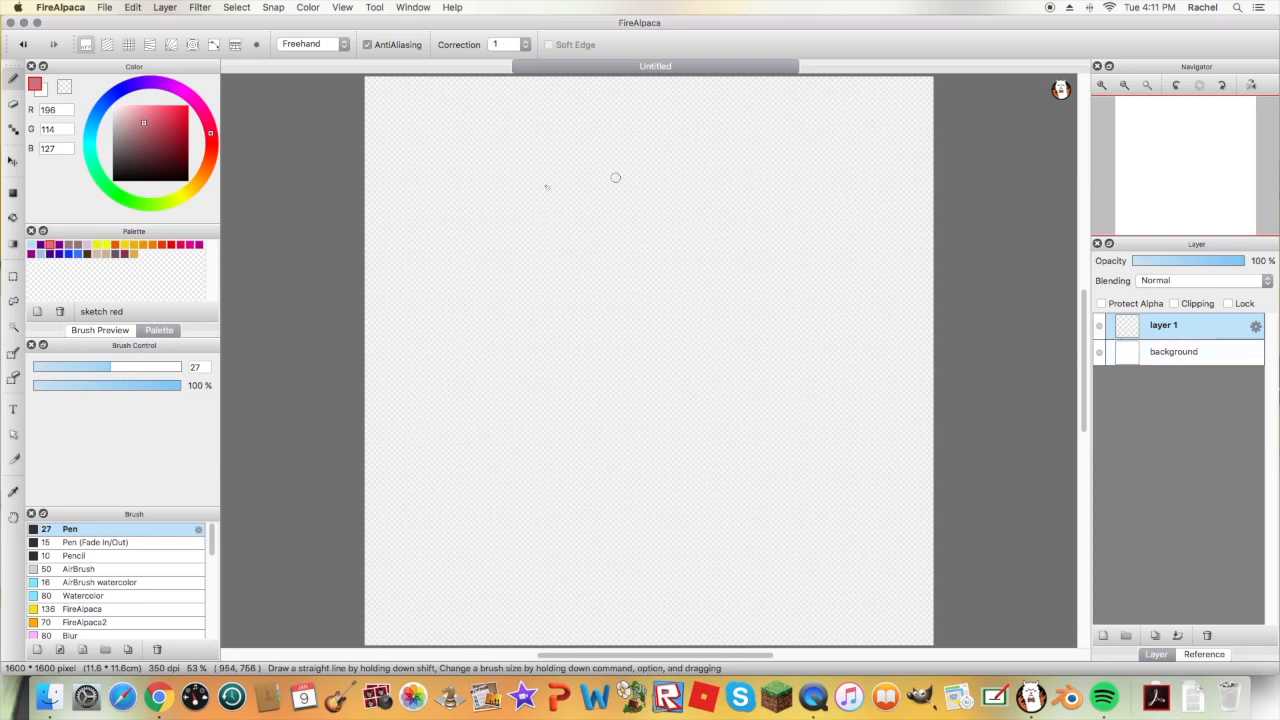
# Draw a red test circle on the background layer and a slightly larger one over it on layer 1
pyautogui.click(1186, 355)
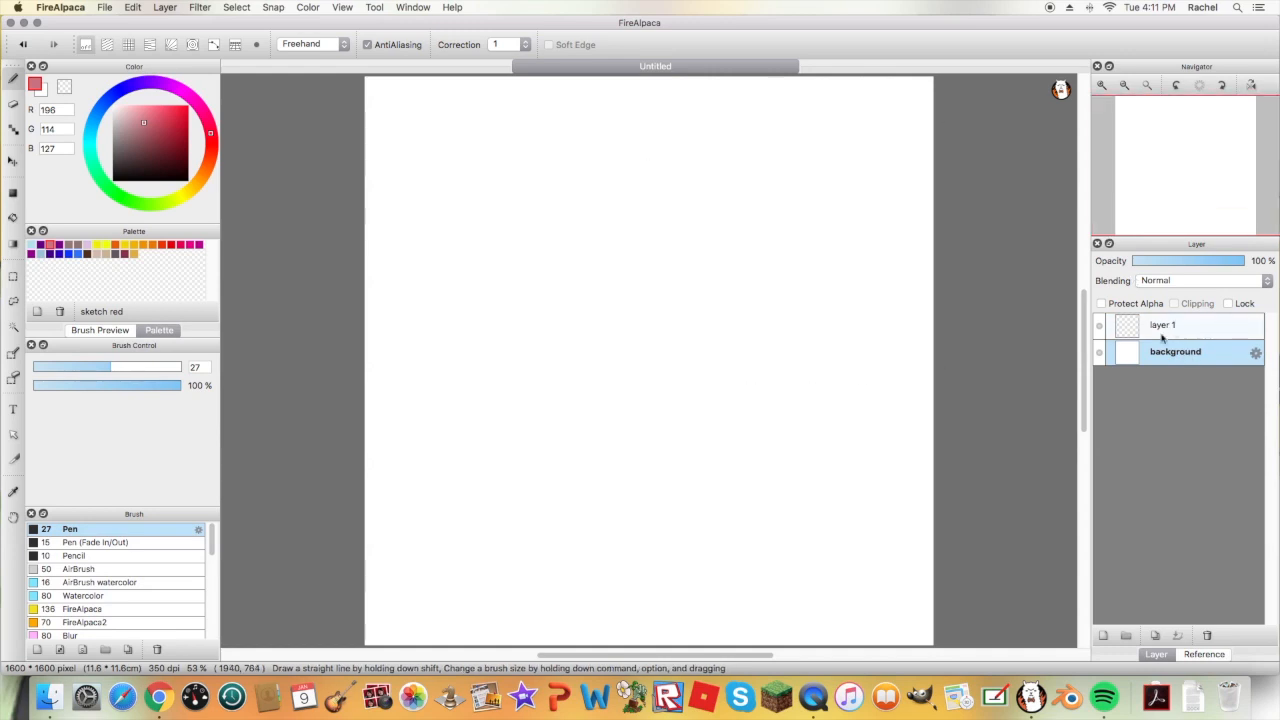
pyautogui.click(1164, 332)
pyautogui.click(1129, 350)
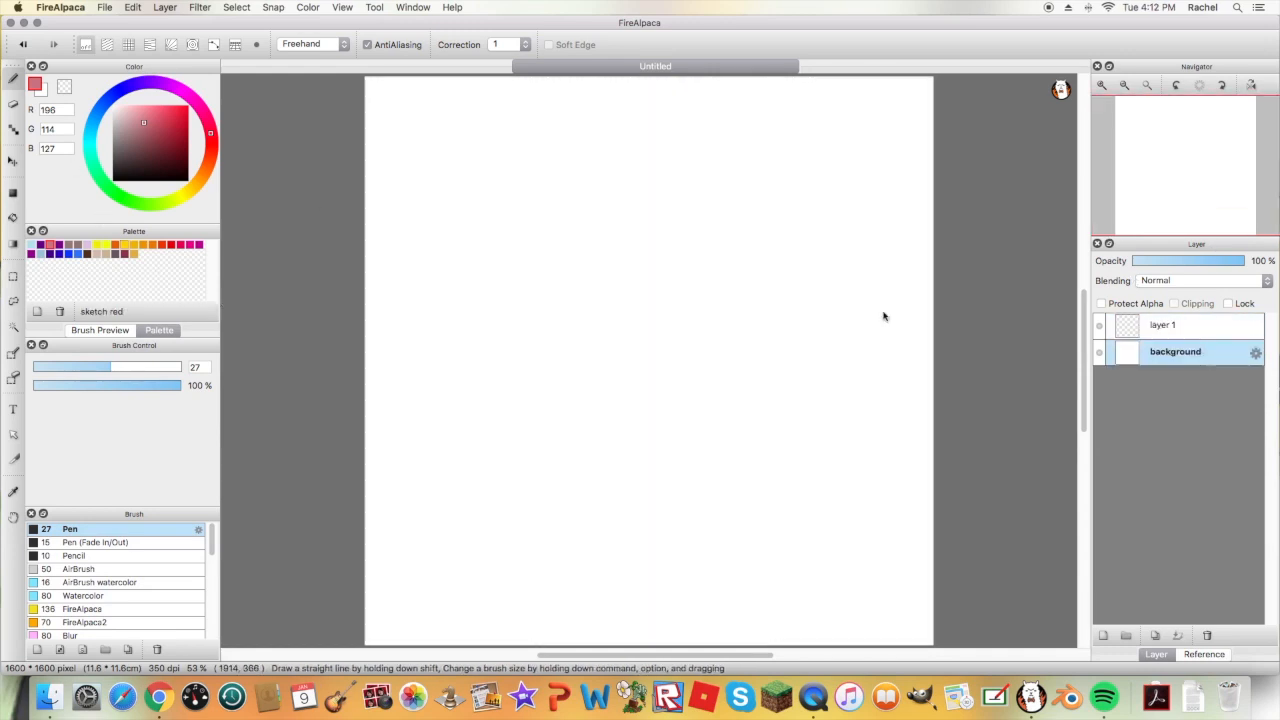
pyautogui.moveTo(620, 218)
pyautogui.mouseDown()
pyautogui.moveTo(703, 252)
pyautogui.moveTo(574, 262)
pyautogui.mouseUp()
pyautogui.click(1177, 331)
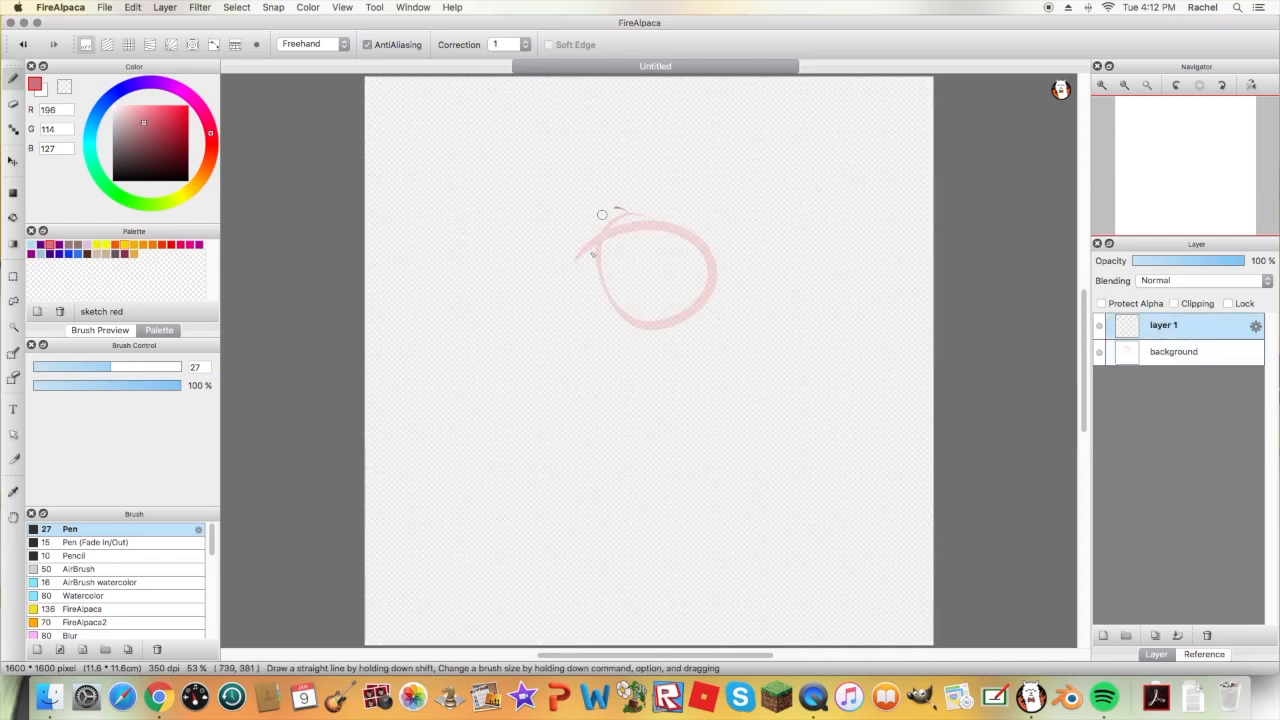
pyautogui.moveTo(603, 209); pyautogui.dragTo(572, 305)
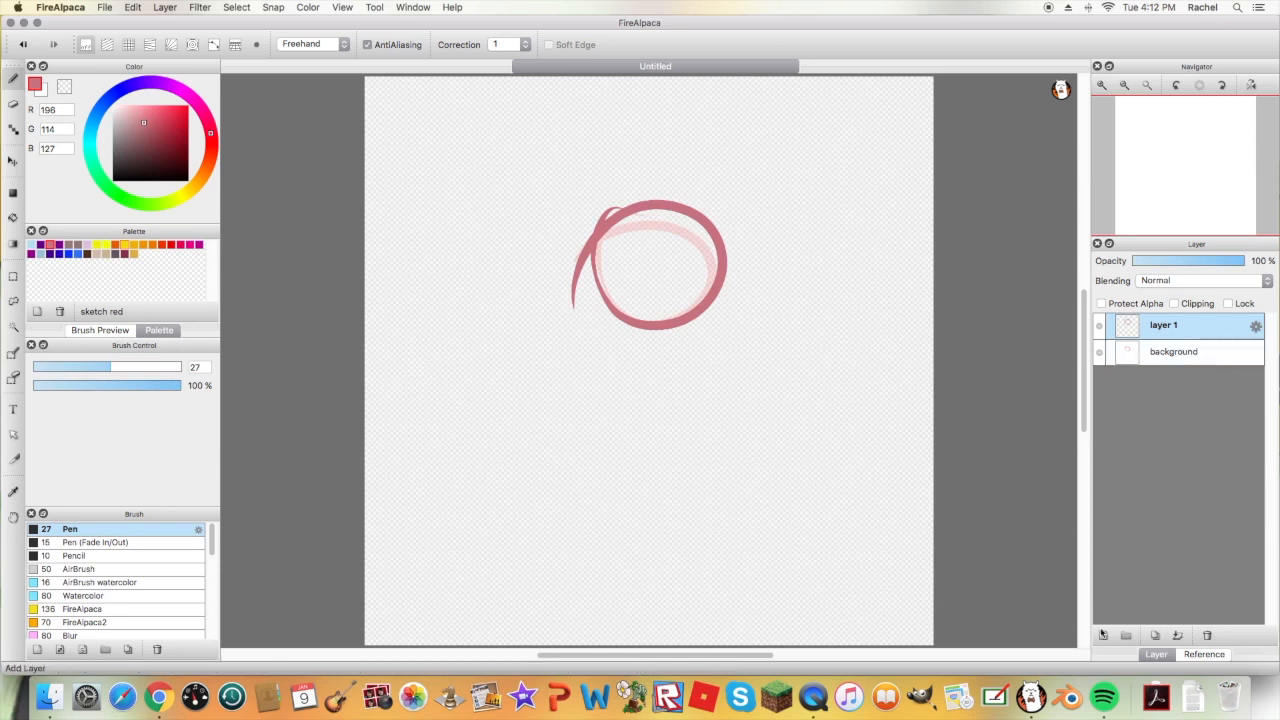
# Add a new layer above layer 1 and draw a larger oval around the circles on it
pyautogui.click(1104, 635)
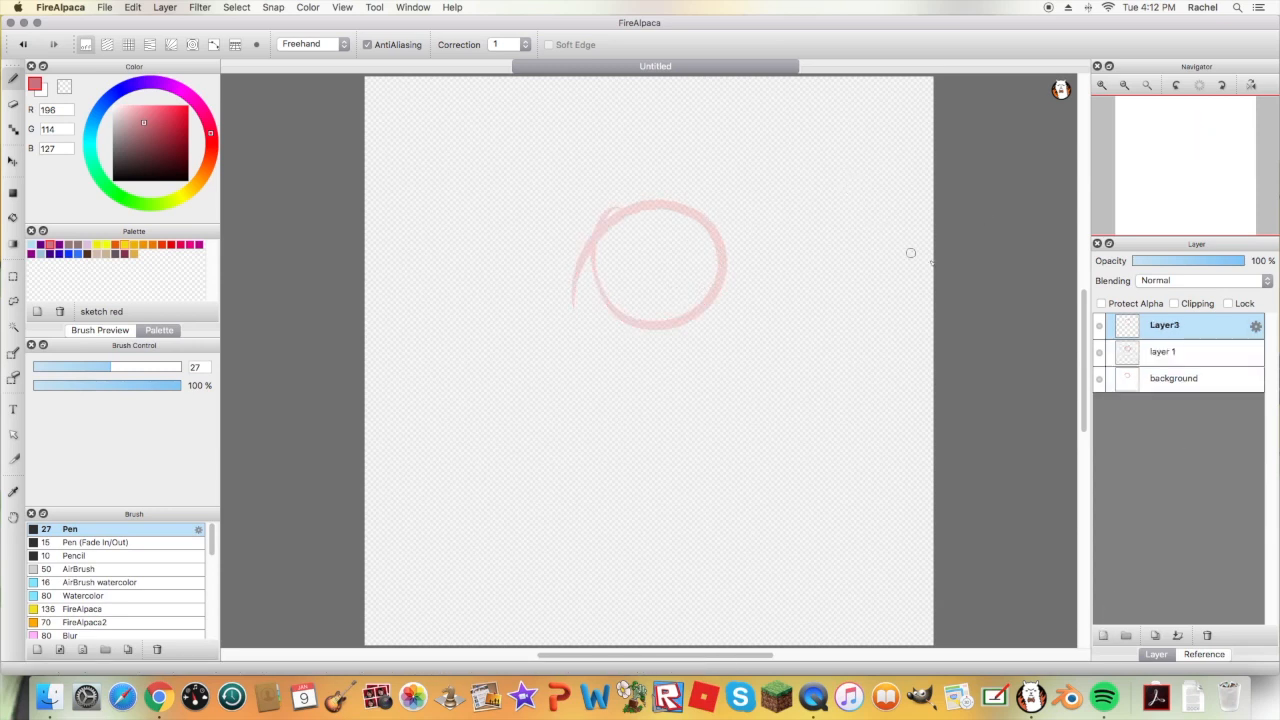
pyautogui.click(1168, 356)
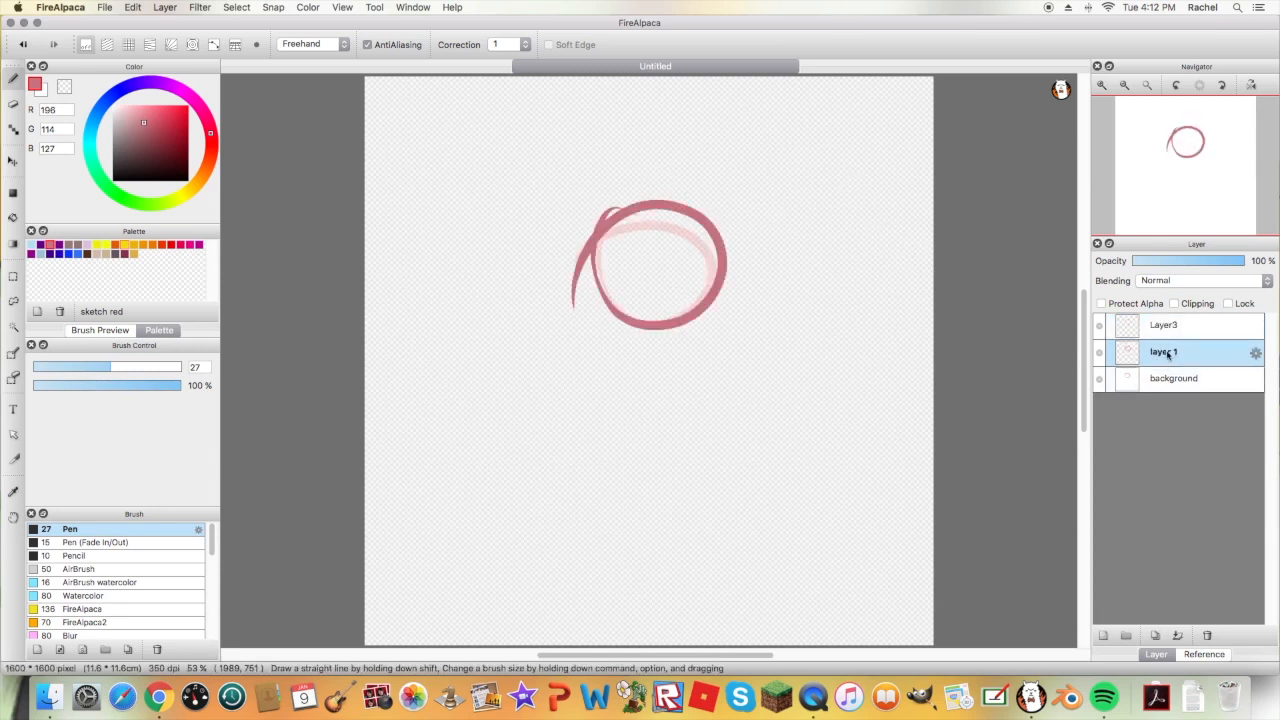
pyautogui.click(1156, 334)
pyautogui.click(1155, 355)
pyautogui.click(1152, 331)
pyautogui.moveTo(598, 188); pyautogui.dragTo(631, 354)
pyautogui.moveTo(742, 341); pyautogui.dragTo(612, 178)
# Step through the three layers to compare the onion skin tints of the previous and next frames
pyautogui.click(1186, 357)
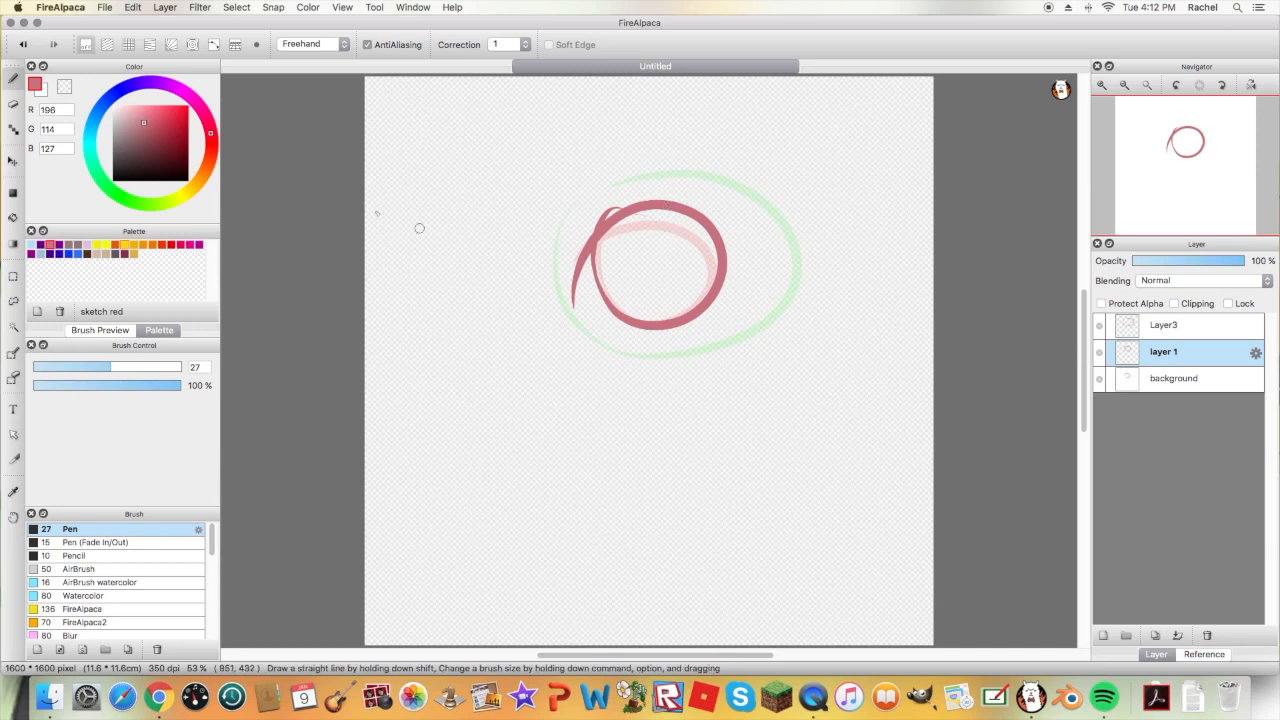
pyautogui.click(87, 253)
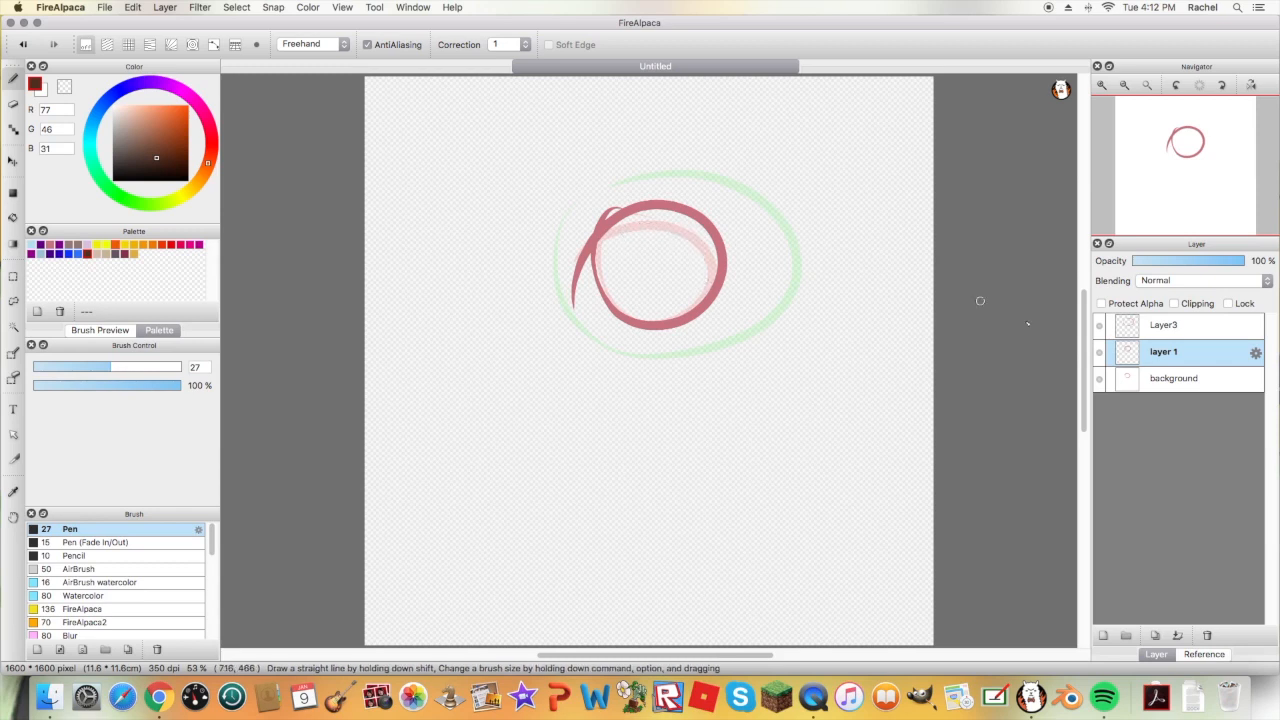
pyautogui.click(1176, 382)
pyautogui.click(1180, 354)
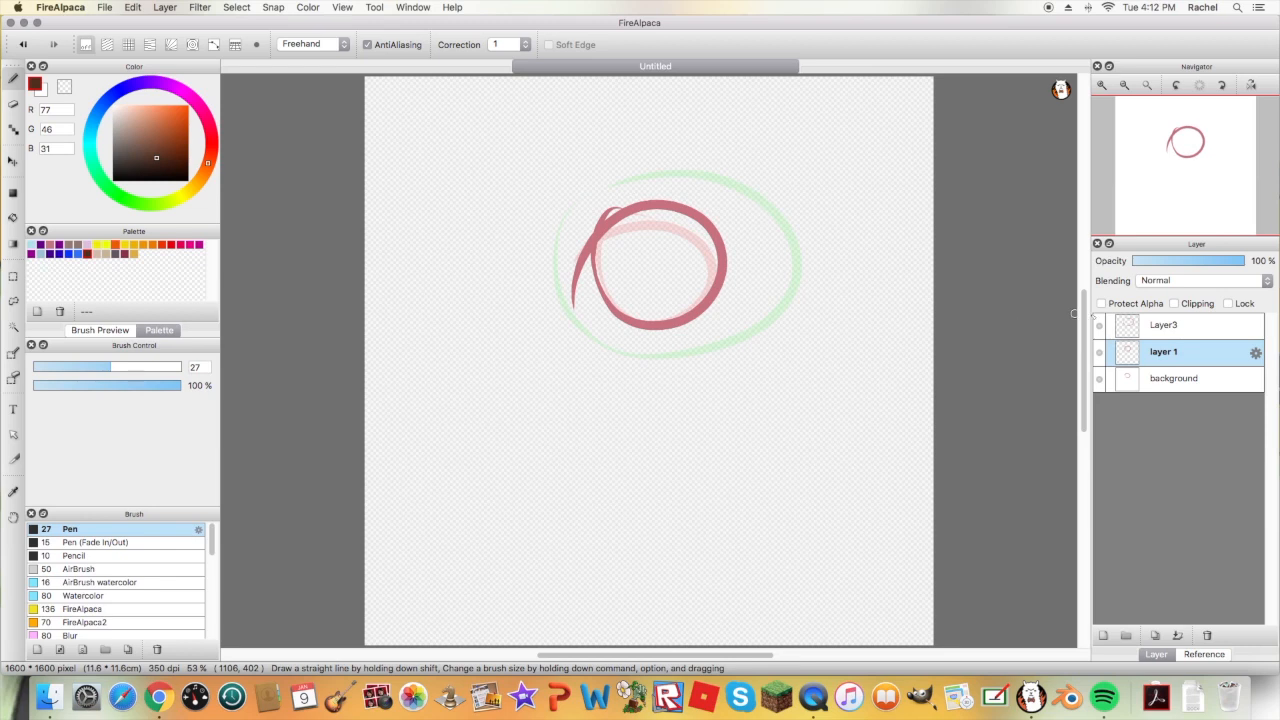
pyautogui.click(1202, 334)
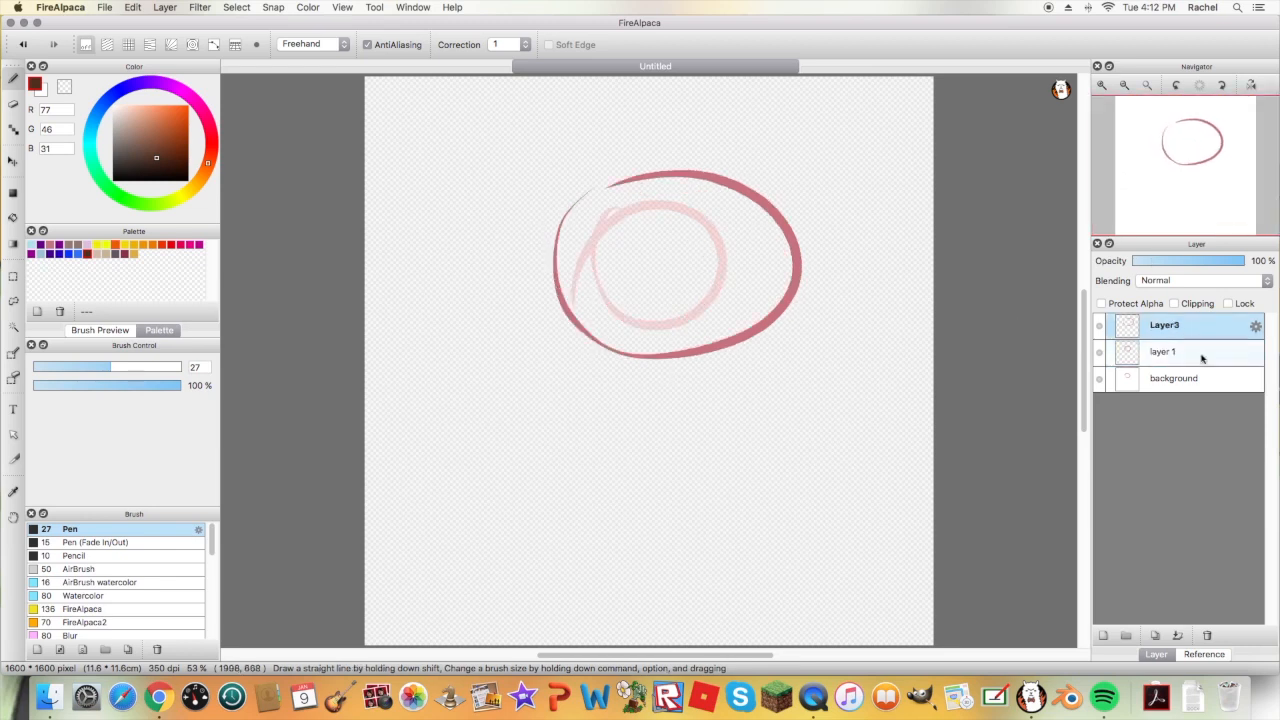
pyautogui.click(1164, 378)
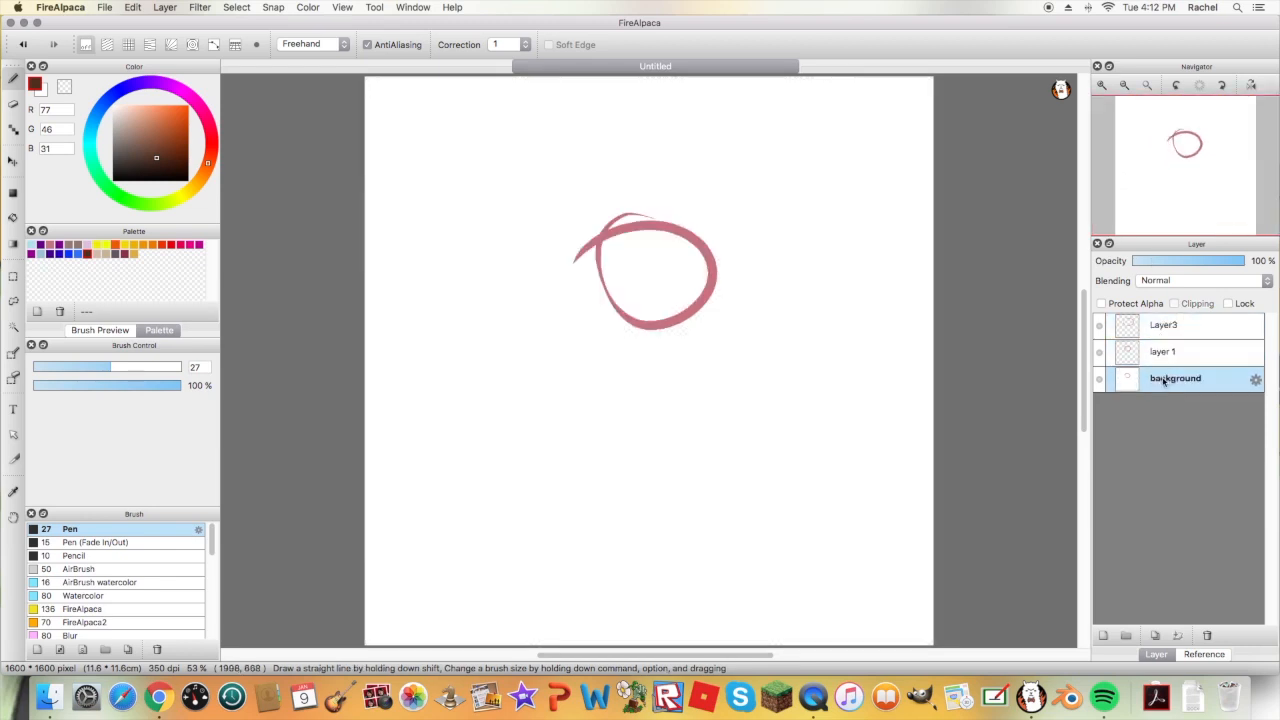
# Delete layer 1 and erase the oval on Layer3 with the eraser enlarged to 1000
pyautogui.click(1172, 330)
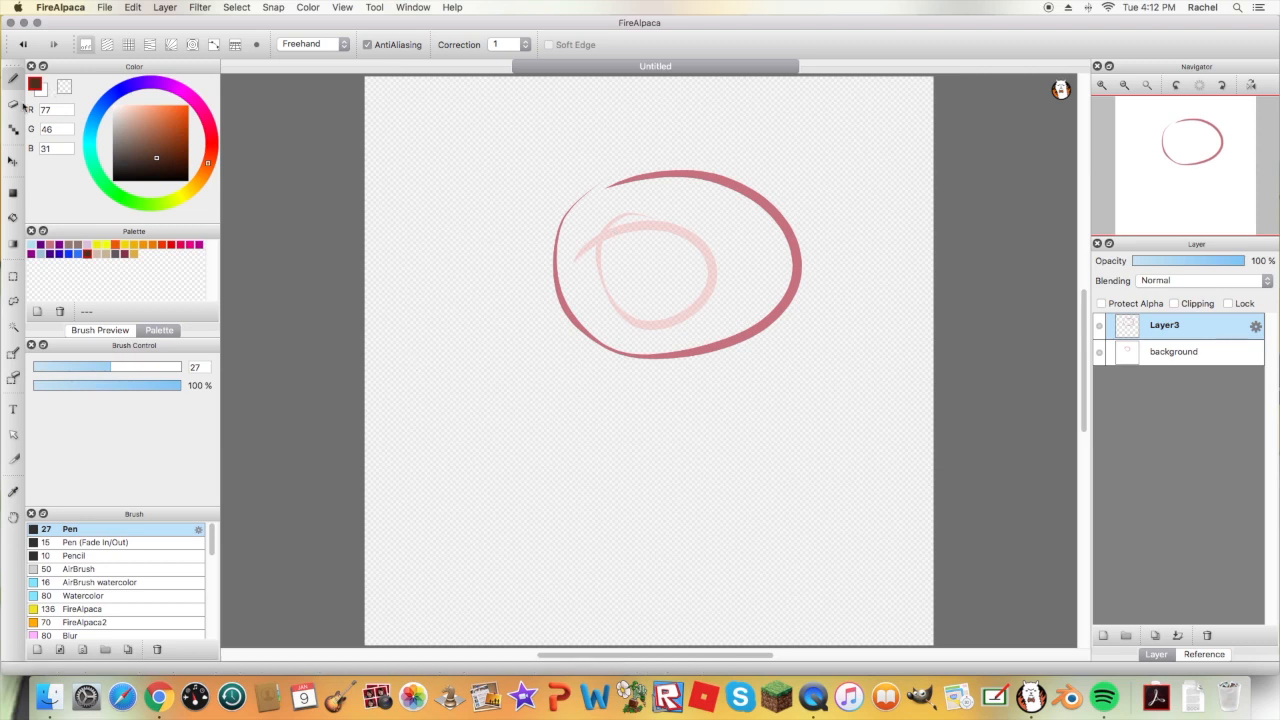
pyautogui.press('e')
pyautogui.moveTo(714, 180); pyautogui.dragTo(643, 194)
pyautogui.click(148, 367)
pyautogui.moveTo(757, 217)
pyautogui.mouseDown()
pyautogui.moveTo(771, 194)
pyautogui.moveTo(780, 215)
pyautogui.mouseUp()
pyautogui.click(180, 367)
pyautogui.moveTo(617, 337); pyautogui.dragTo(511, 311)
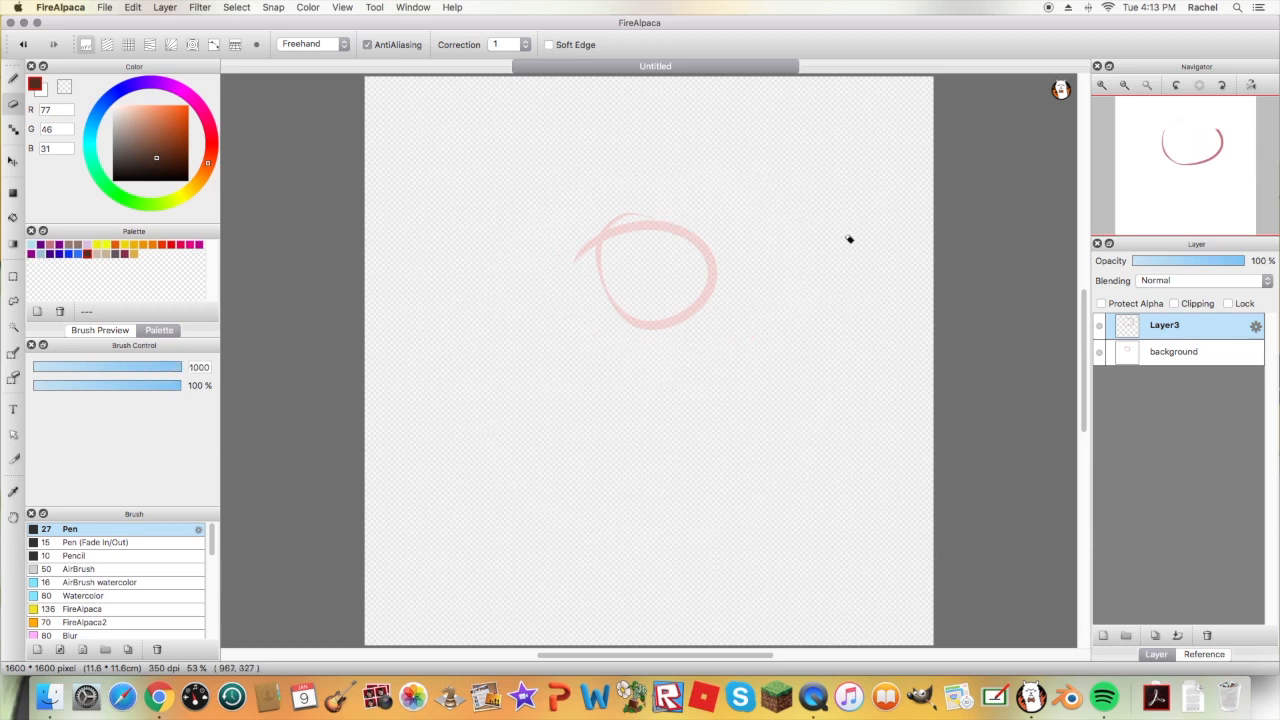
# Paint over the red circle on the background layer in white with the pen at size 54
pyautogui.click(1216, 358)
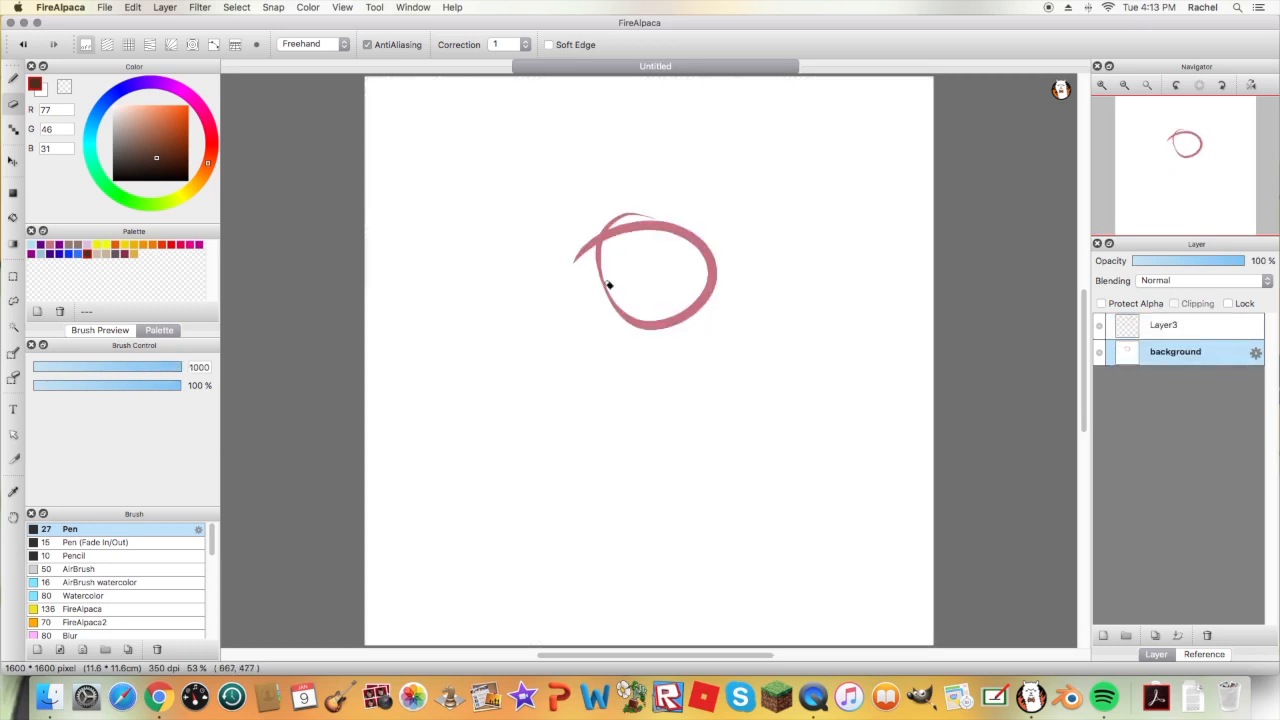
pyautogui.click(44, 97)
pyautogui.click(14, 216)
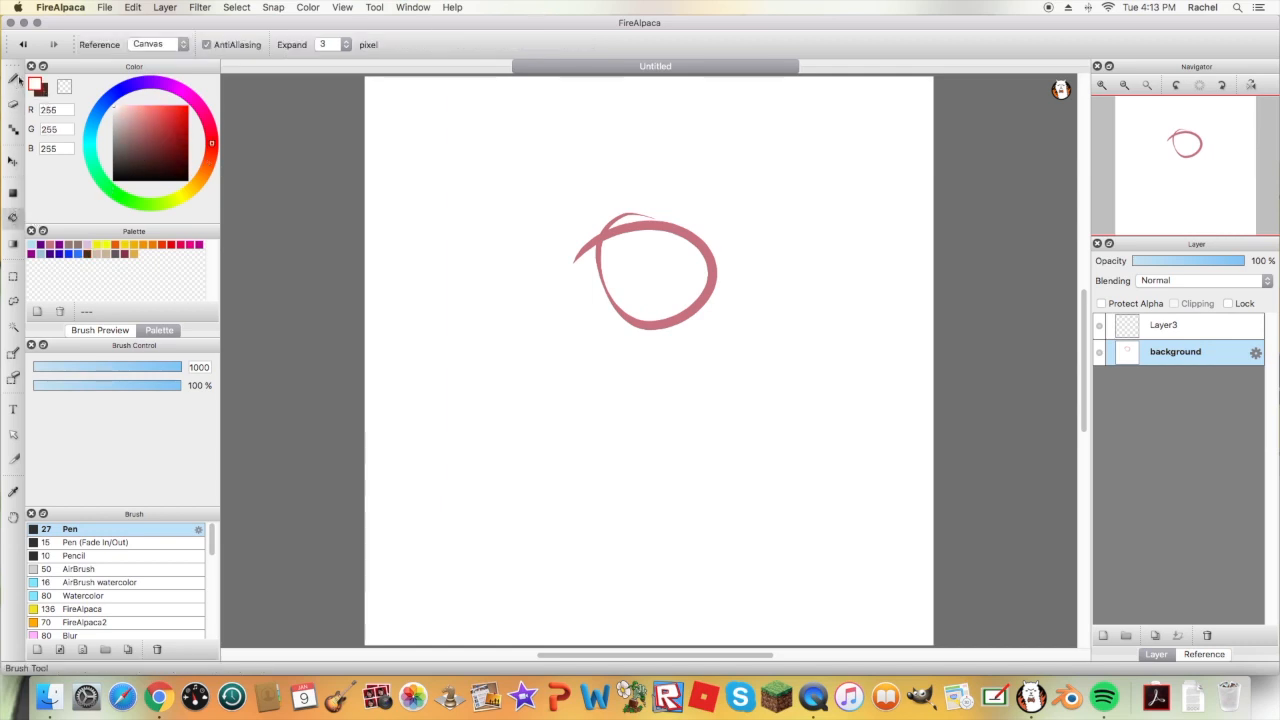
pyautogui.press('b')
pyautogui.moveTo(112, 368); pyautogui.dragTo(148, 368)
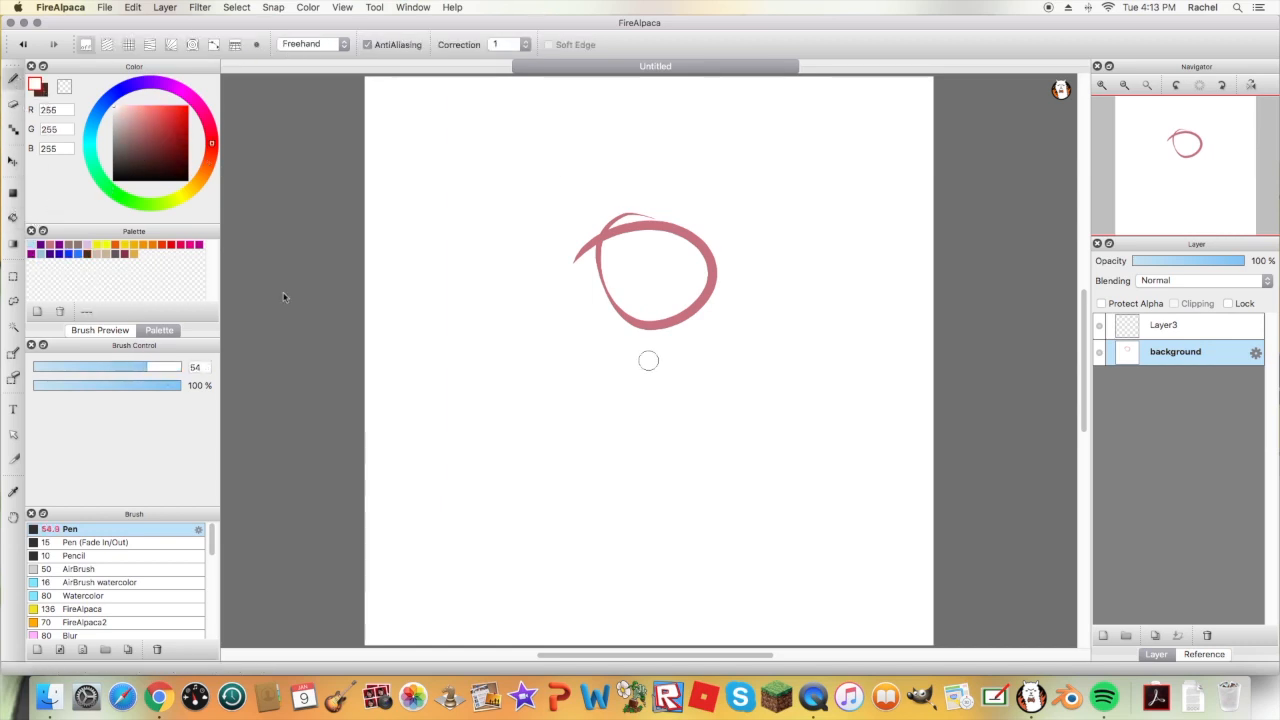
pyautogui.moveTo(703, 230)
pyautogui.mouseDown()
pyautogui.moveTo(580, 263)
pyautogui.moveTo(633, 273)
pyautogui.moveTo(566, 323)
pyautogui.moveTo(620, 323)
pyautogui.moveTo(628, 349)
pyautogui.moveTo(700, 305)
pyautogui.mouseUp()
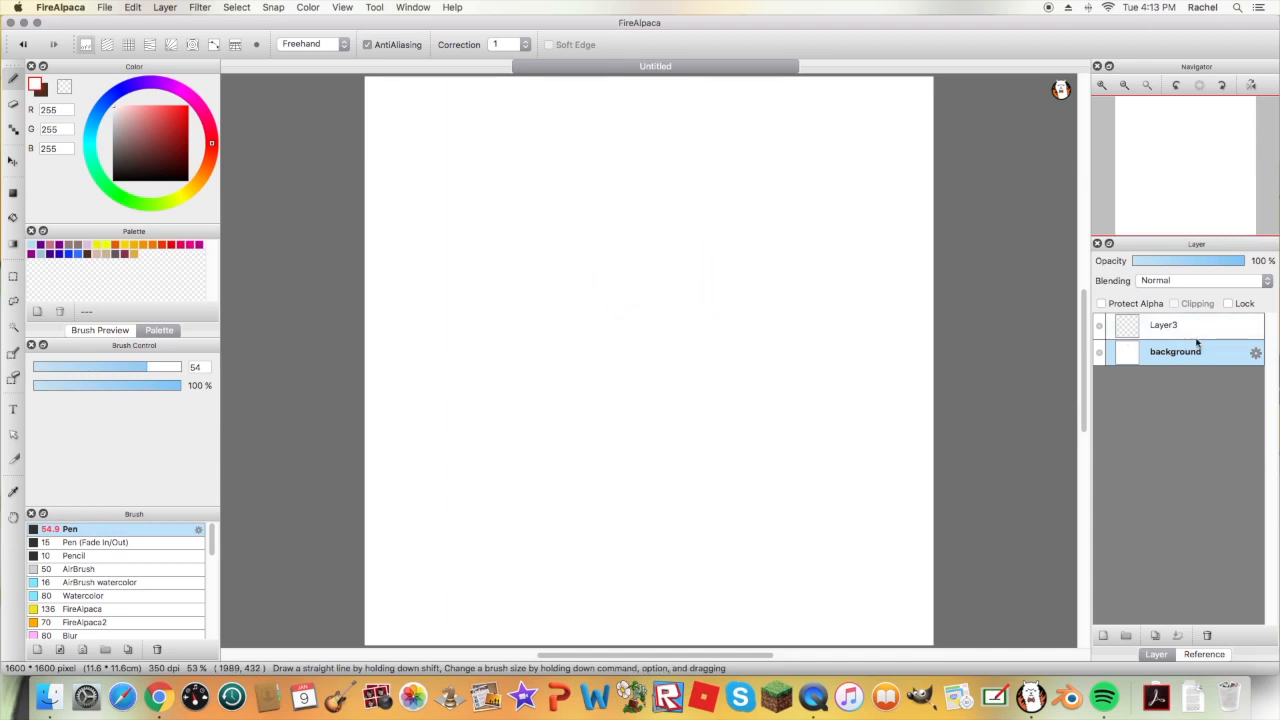
# Select Layer3 and set the pen to size 18 in the sketch red palette colour
pyautogui.click(1202, 327)
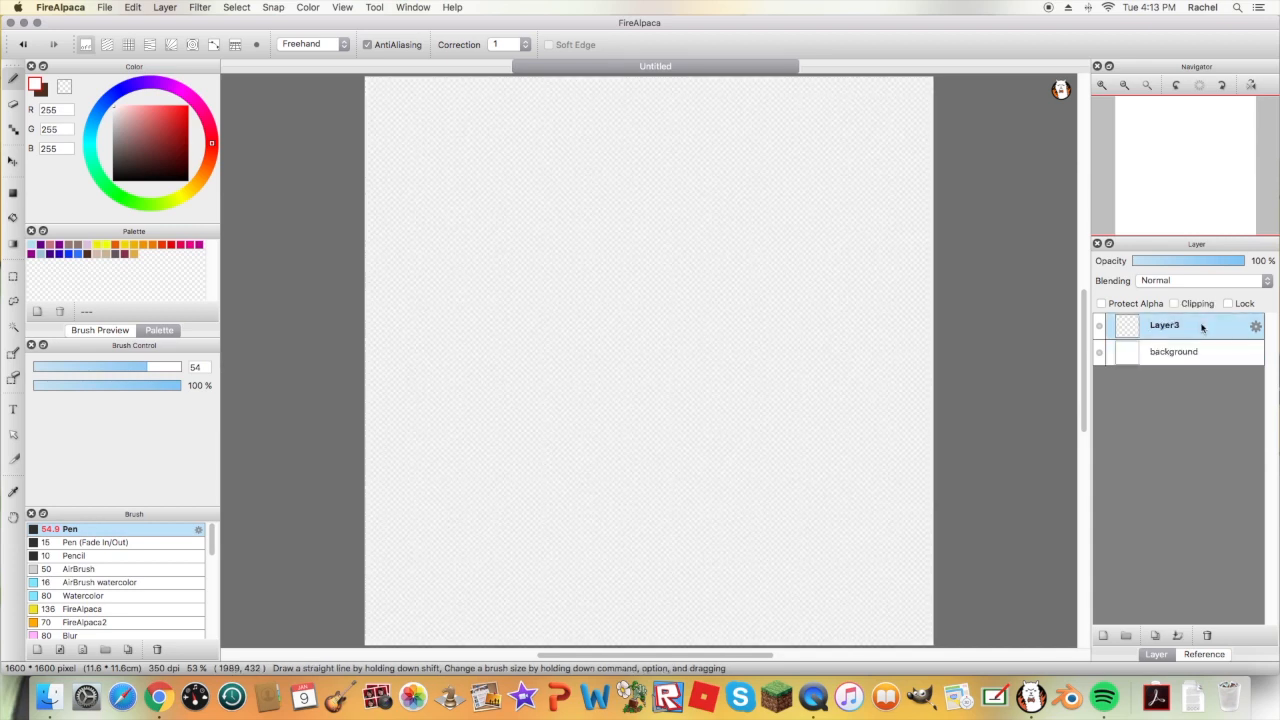
pyautogui.click(89, 367)
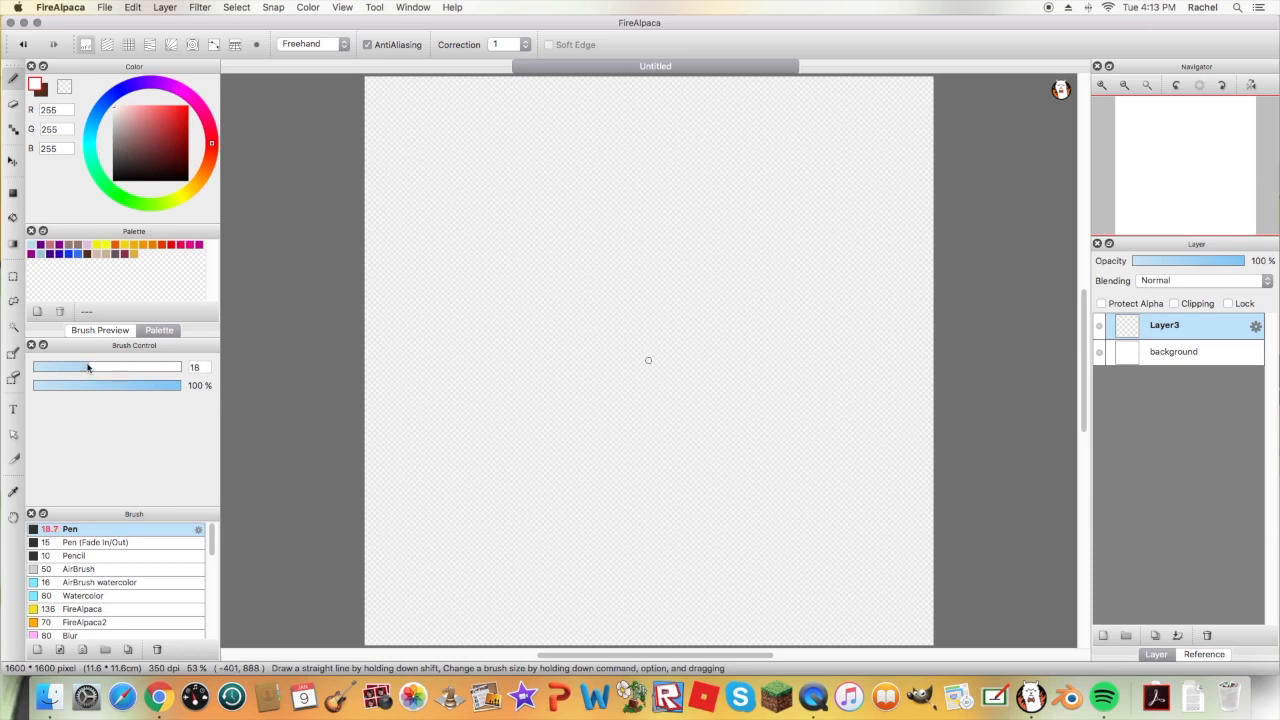
pyautogui.click(50, 245)
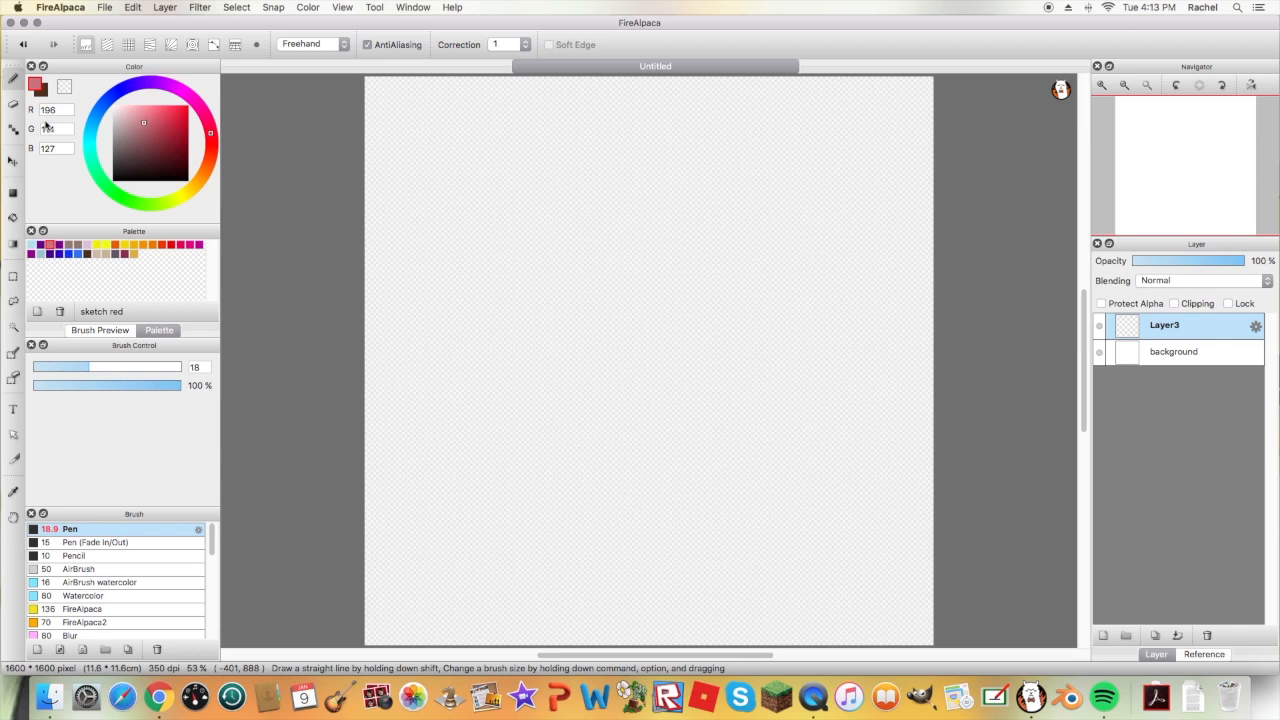
# Lock the background layer and make Layer3 the active layer again
pyautogui.click(1186, 354)
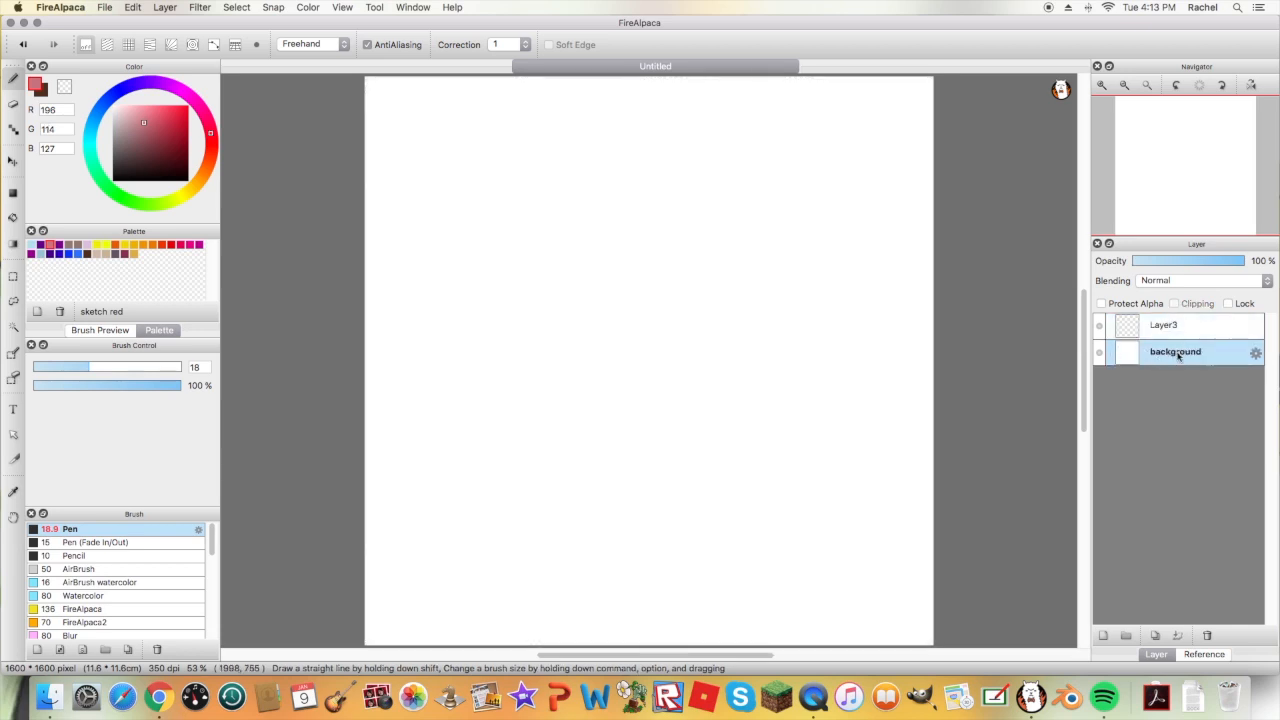
pyautogui.click(1185, 330)
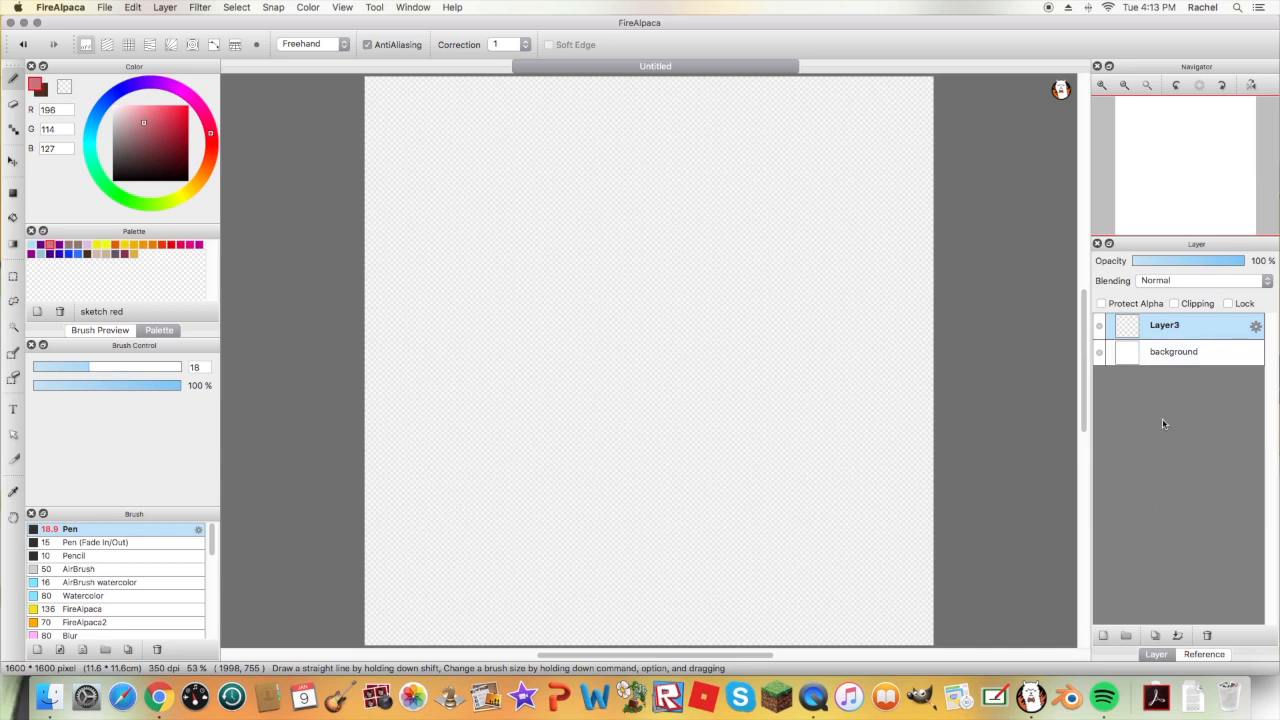
pyautogui.click(1205, 352)
pyautogui.click(1228, 304)
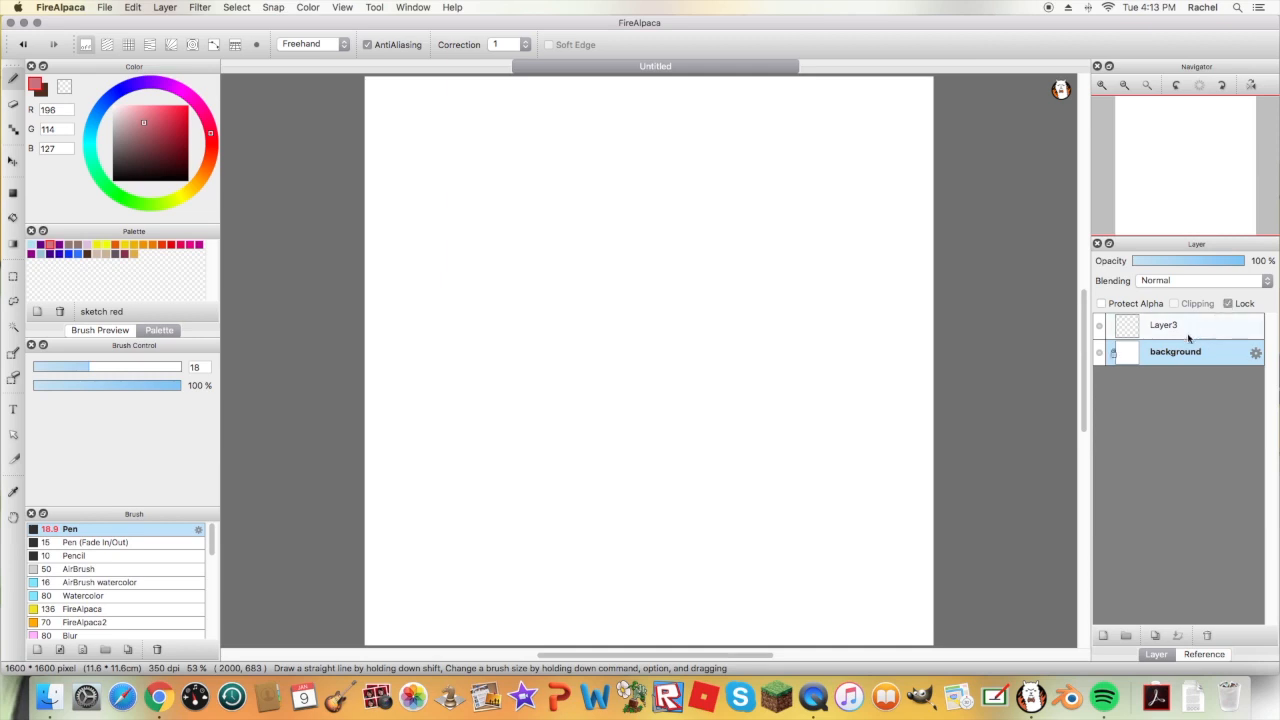
pyautogui.click(1187, 339)
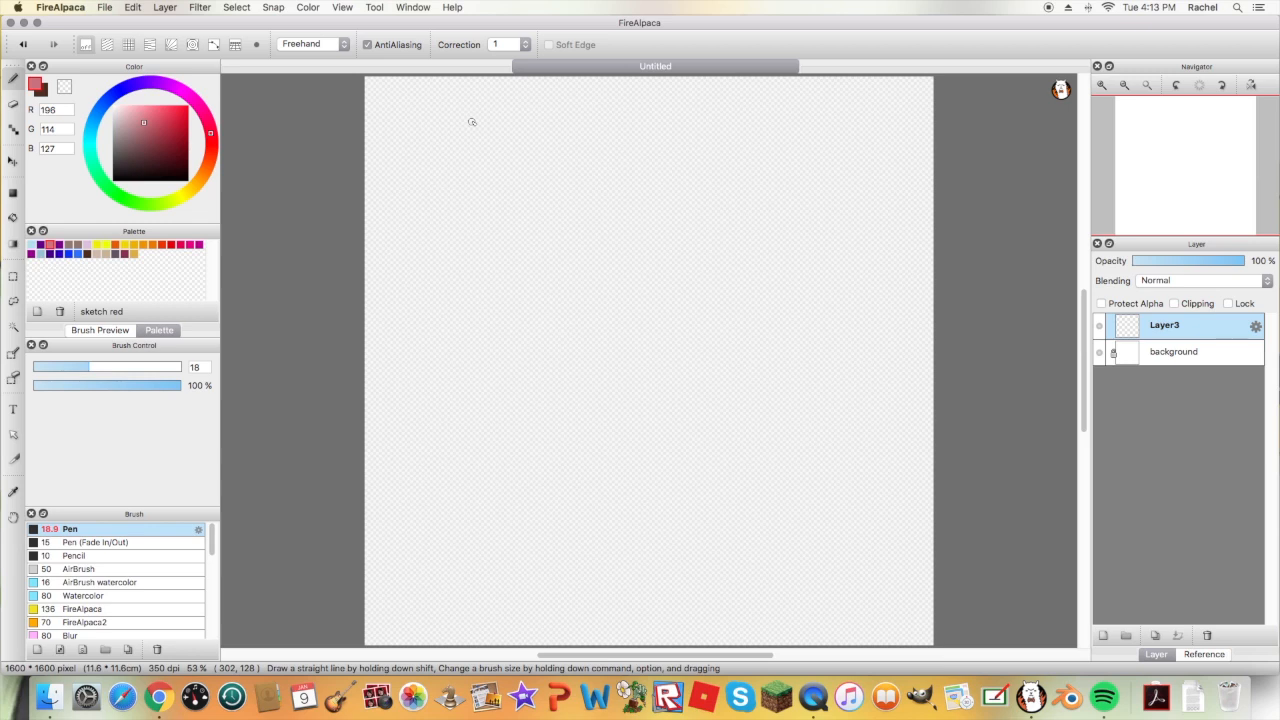
# Sketch a ball falling diagonally from the canvas's upper left toward its centre in four frames, adding a new layer for each further frame
pyautogui.moveTo(411, 96)
pyautogui.mouseDown()
pyautogui.moveTo(470, 150)
pyautogui.moveTo(440, 95)
pyautogui.mouseUp()
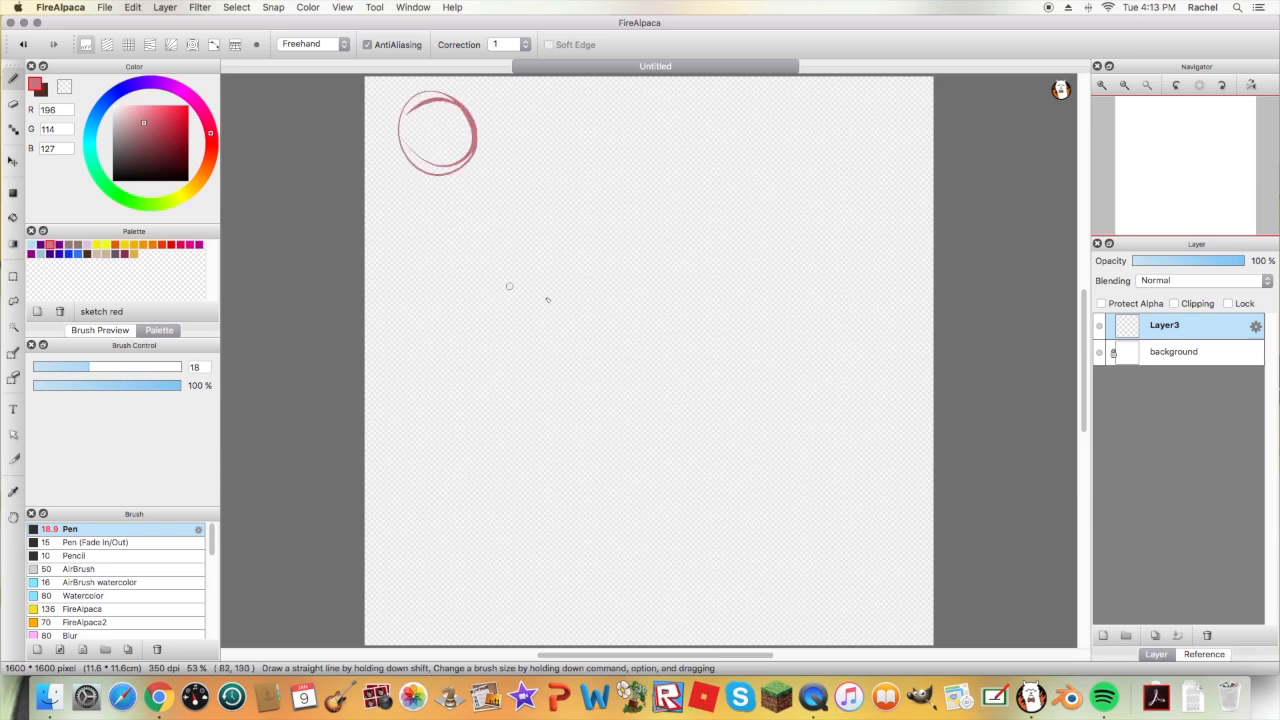
pyautogui.click(1104, 635)
pyautogui.moveTo(468, 160)
pyautogui.mouseDown()
pyautogui.moveTo(466, 236)
pyautogui.moveTo(486, 158)
pyautogui.mouseUp()
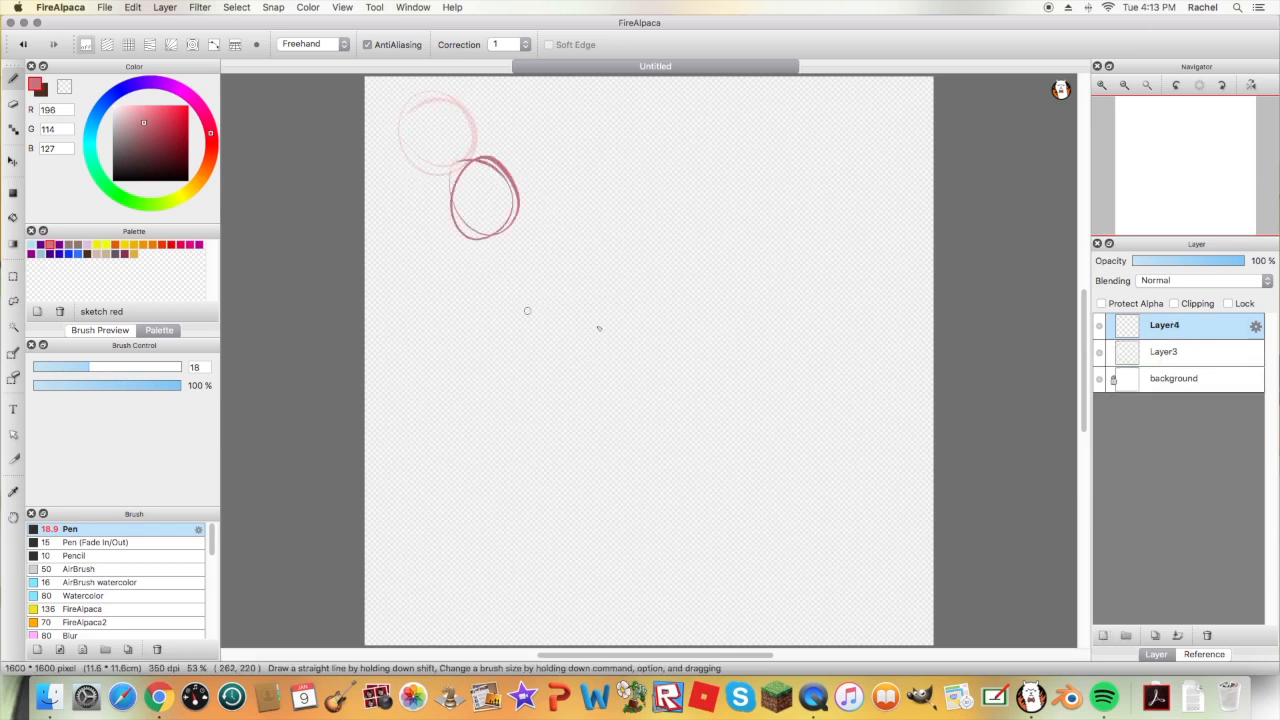
pyautogui.click(1104, 635)
pyautogui.moveTo(522, 228); pyautogui.dragTo(545, 232)
pyautogui.click(1104, 635)
pyautogui.moveTo(634, 297)
pyautogui.mouseDown()
pyautogui.moveTo(661, 322)
pyautogui.moveTo(667, 306)
pyautogui.moveTo(615, 338)
pyautogui.mouseUp()
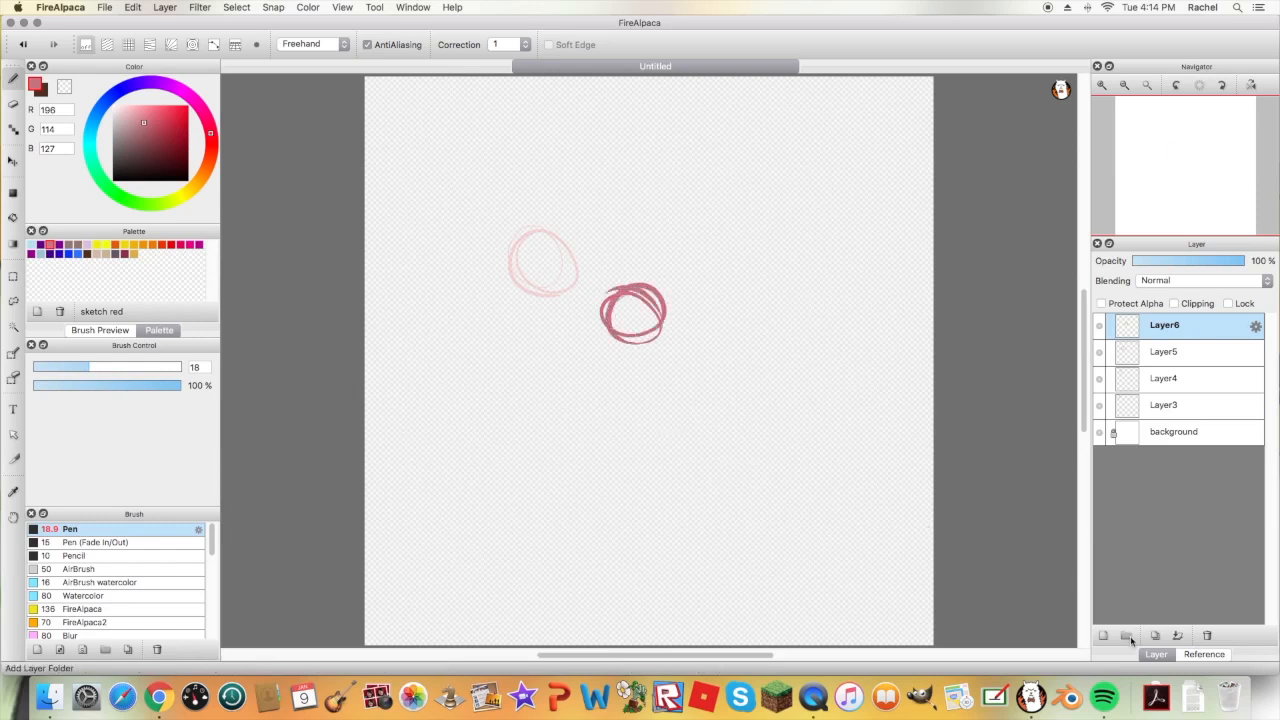
# Add an empty layer on top and draw a horizontal ground line across the canvas on each ball frame's layer
pyautogui.click(1104, 636)
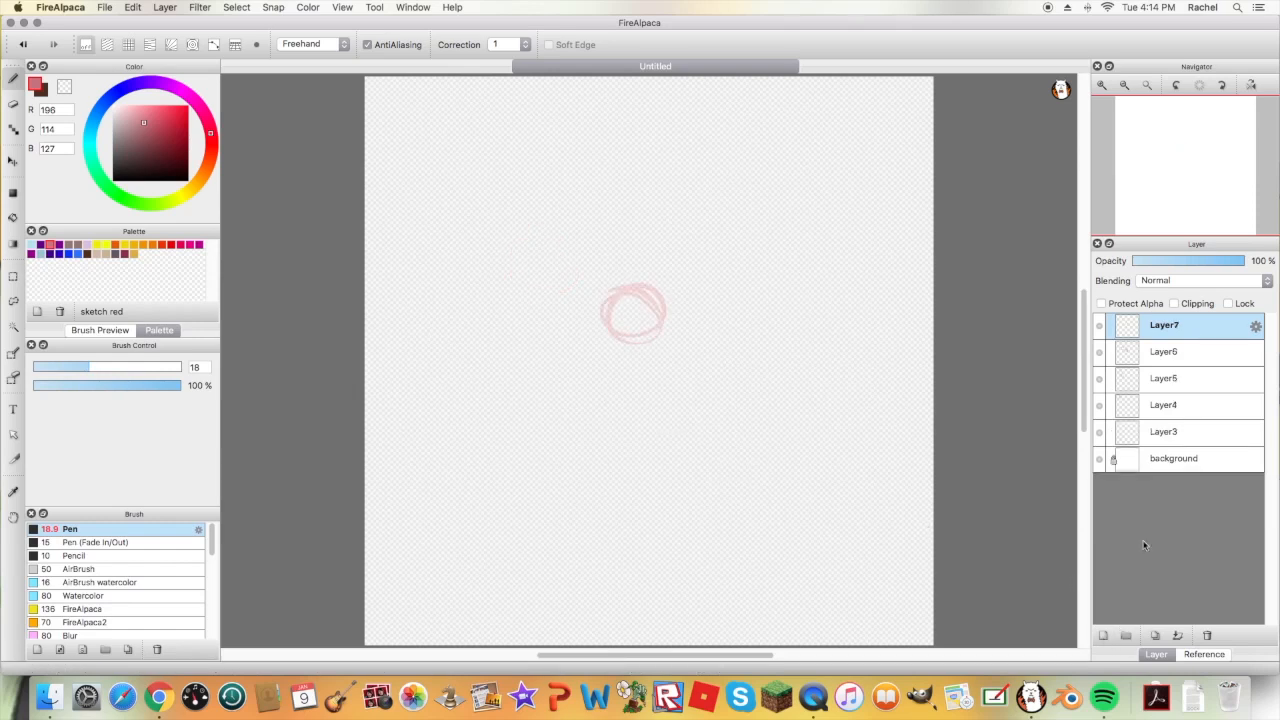
pyautogui.click(1170, 378)
pyautogui.click(1172, 404)
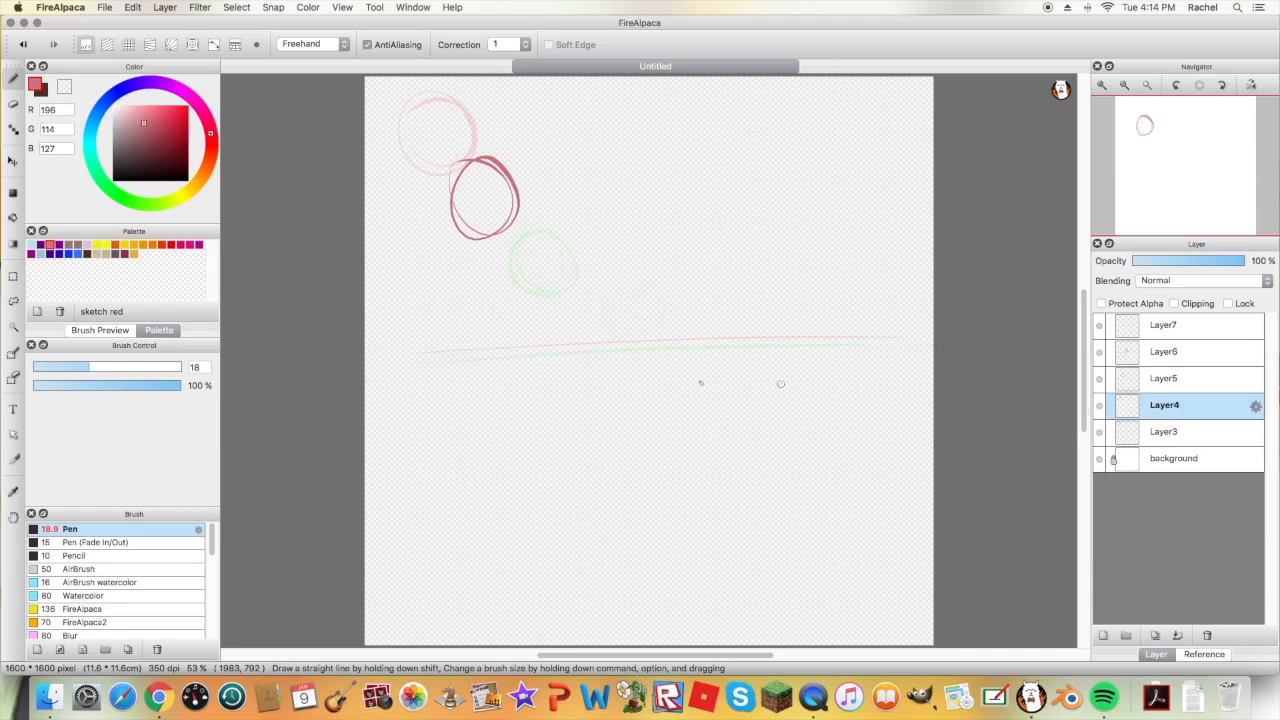
pyautogui.click(1157, 433)
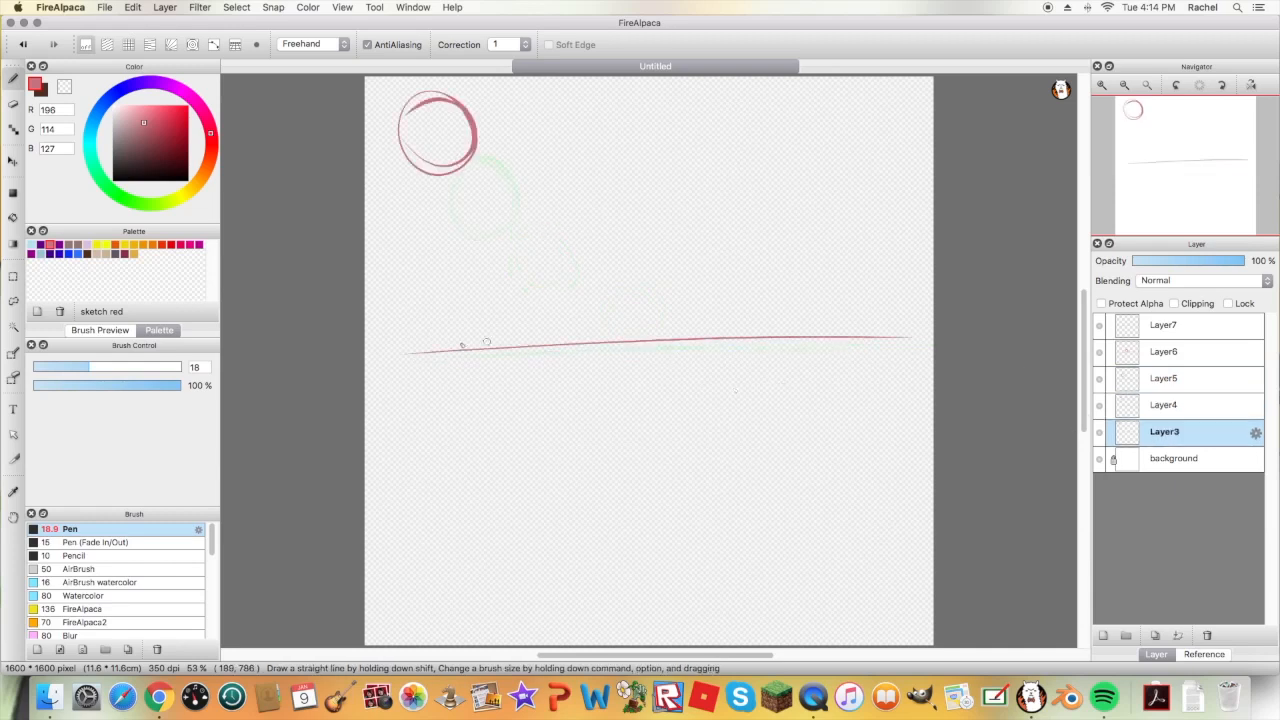
pyautogui.click(1198, 406)
pyautogui.click(1199, 379)
pyautogui.click(1198, 360)
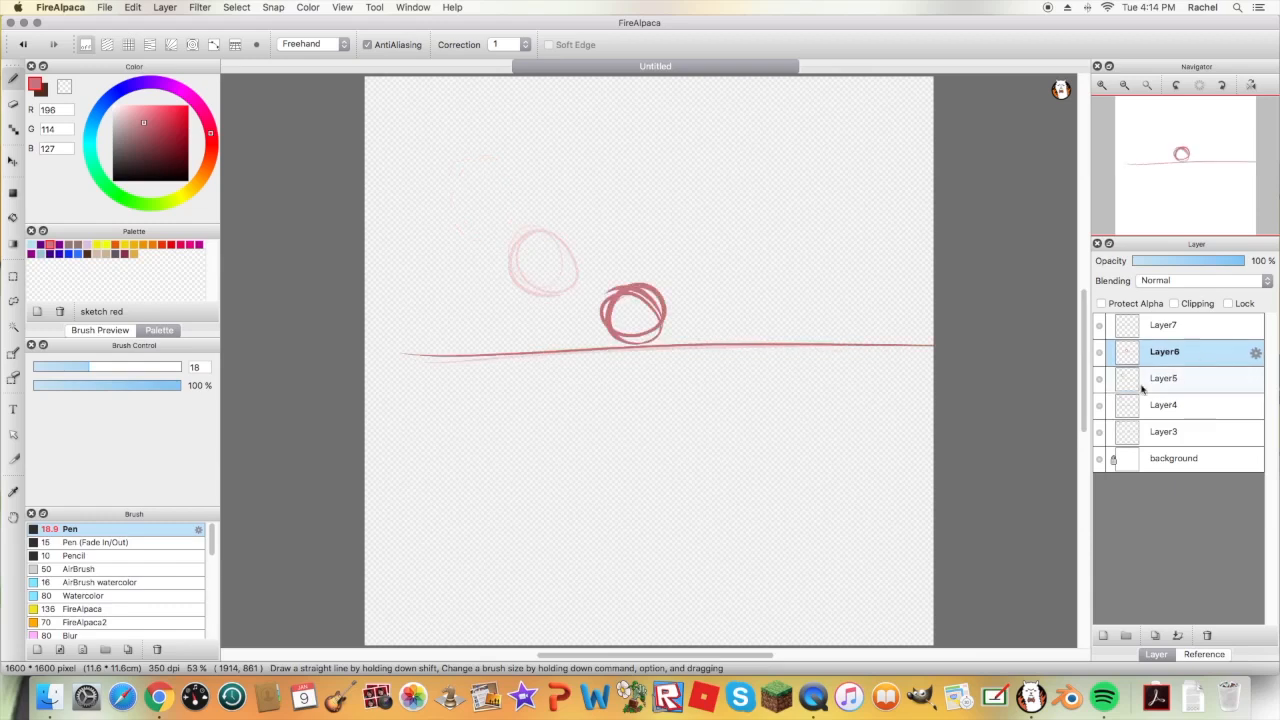
# Sketch the ball landing and squashing on the ground line, and continue its rise toward the canvas's upper right on new layers up to Layer12
pyautogui.moveTo(647, 302)
pyautogui.mouseDown()
pyautogui.moveTo(606, 308)
pyautogui.moveTo(667, 318)
pyautogui.moveTo(614, 310)
pyautogui.mouseUp()
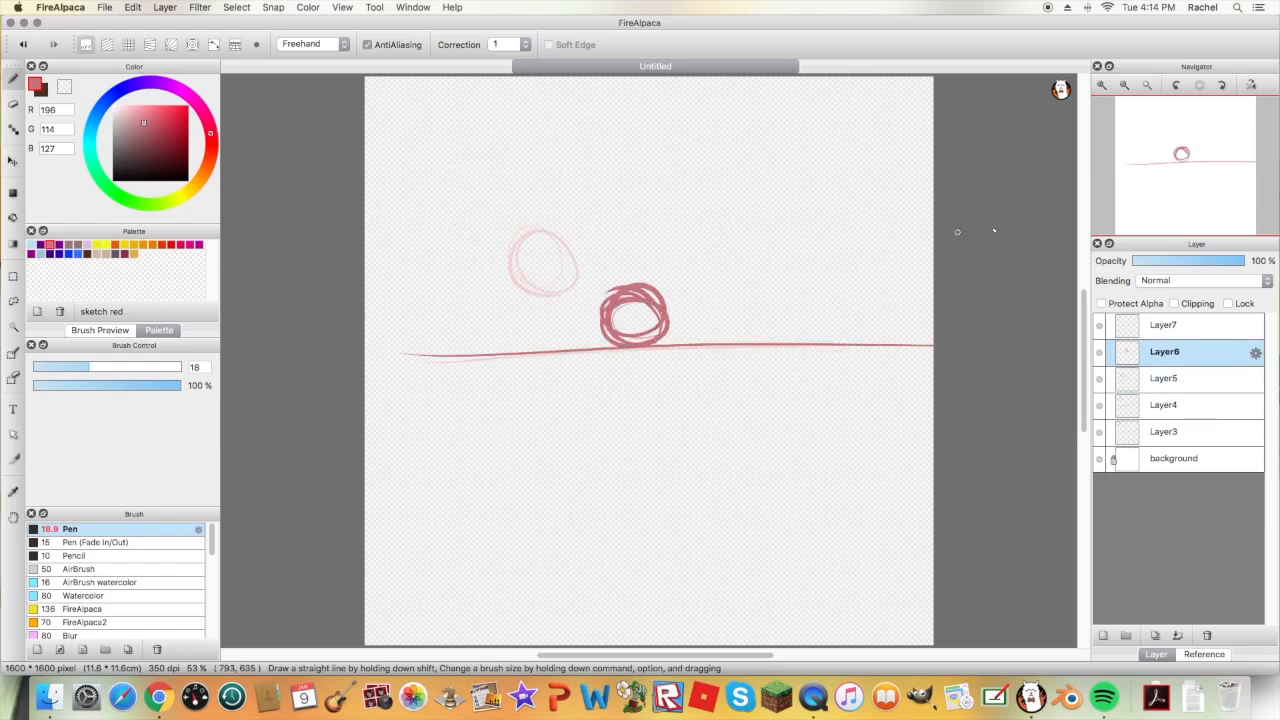
pyautogui.click(1194, 325)
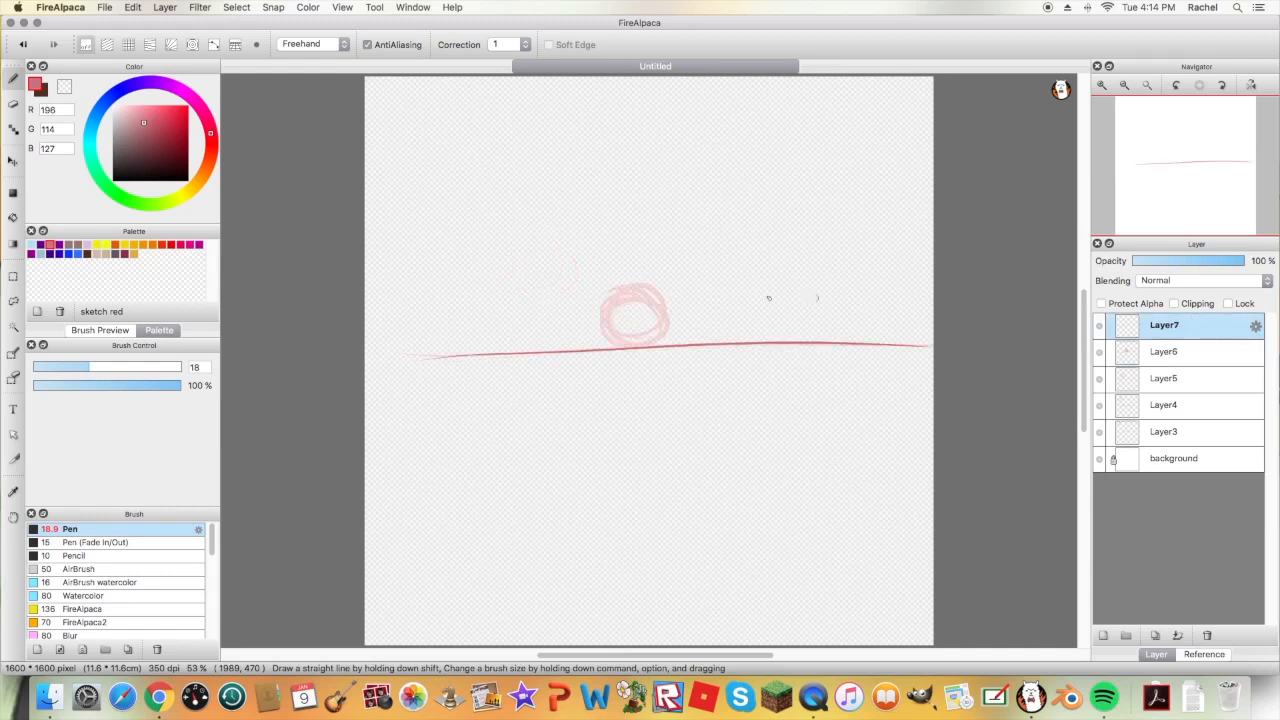
pyautogui.moveTo(650, 309)
pyautogui.mouseDown()
pyautogui.moveTo(634, 320)
pyautogui.moveTo(694, 326)
pyautogui.mouseUp()
pyautogui.click(1103, 635)
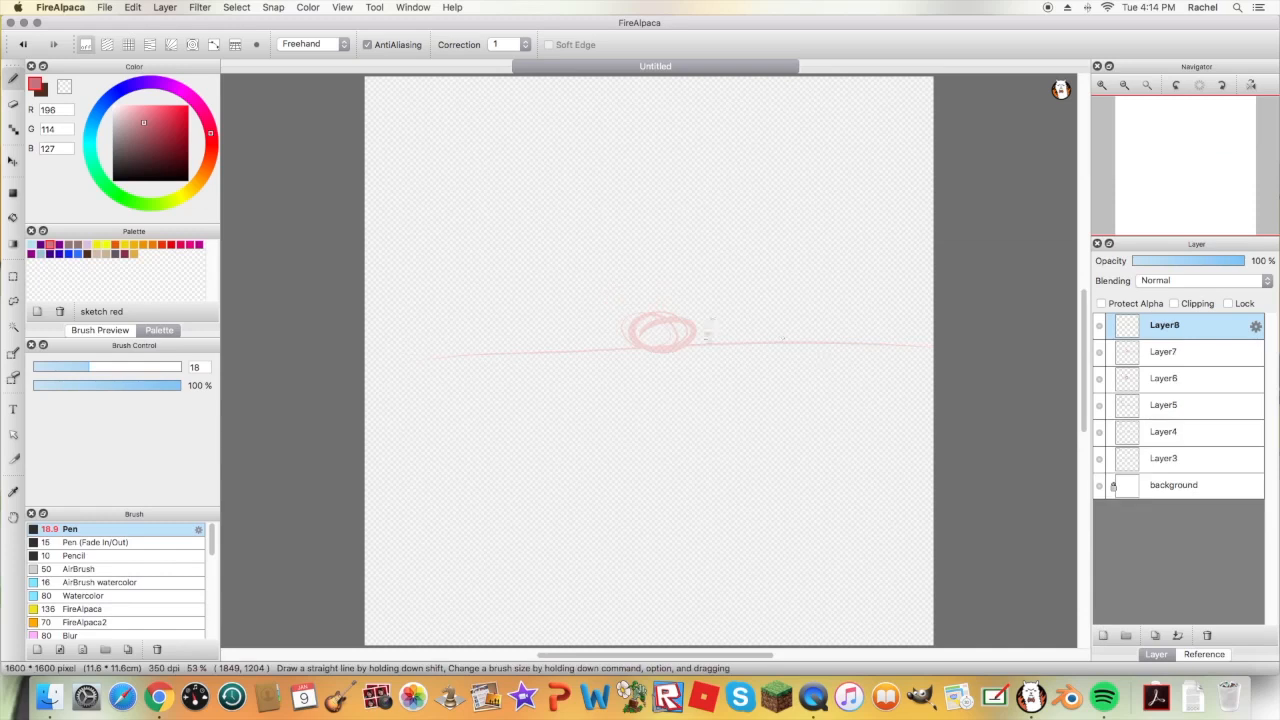
pyautogui.moveTo(688, 309)
pyautogui.mouseDown()
pyautogui.moveTo(677, 345)
pyautogui.moveTo(712, 304)
pyautogui.moveTo(712, 338)
pyautogui.mouseUp()
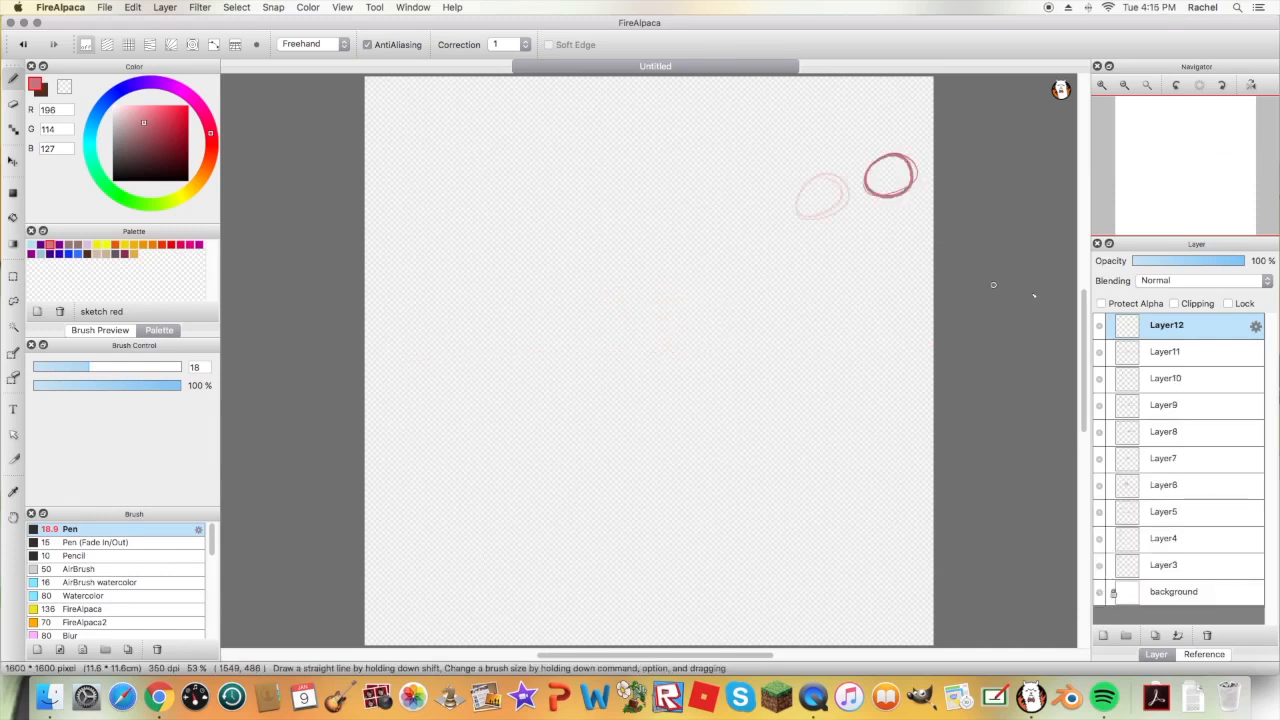
# Step through the frames from Layer3 up to Layer12 and again from Layer3 to examine the ball's motion
pyautogui.click(1179, 564)
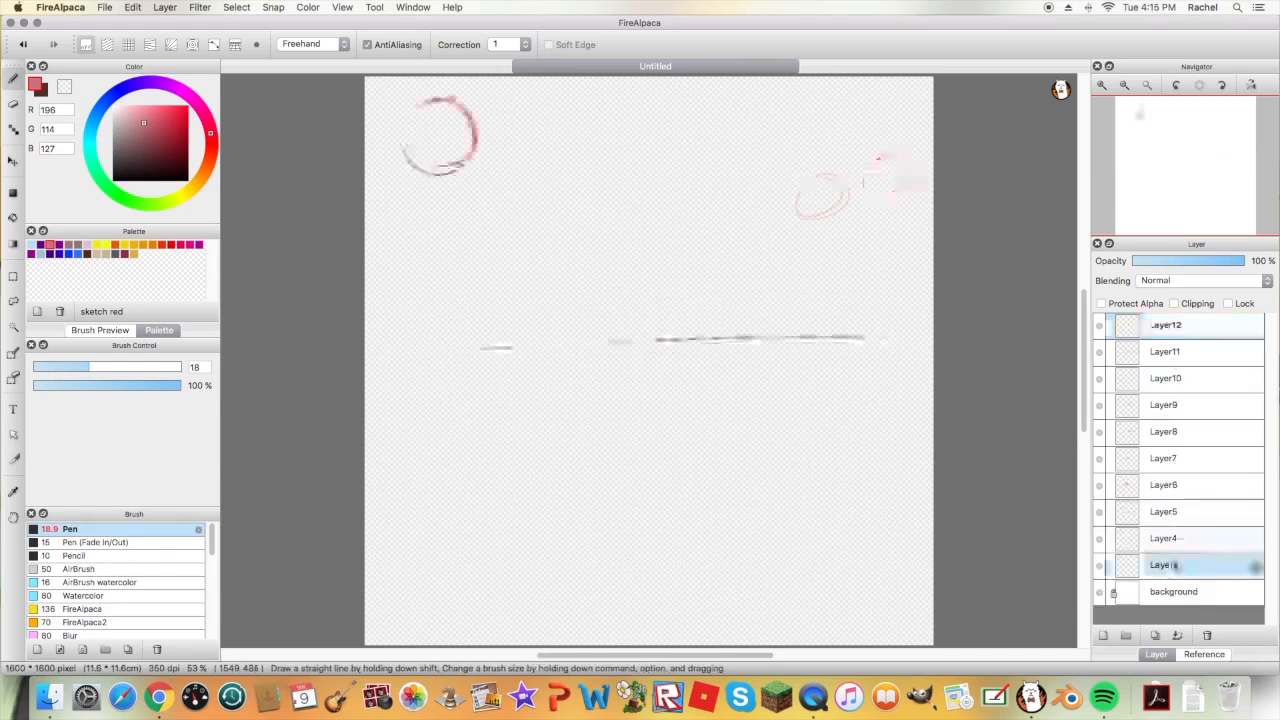
pyautogui.click(1178, 537)
pyautogui.click(1182, 511)
pyautogui.click(1186, 486)
pyautogui.click(1189, 459)
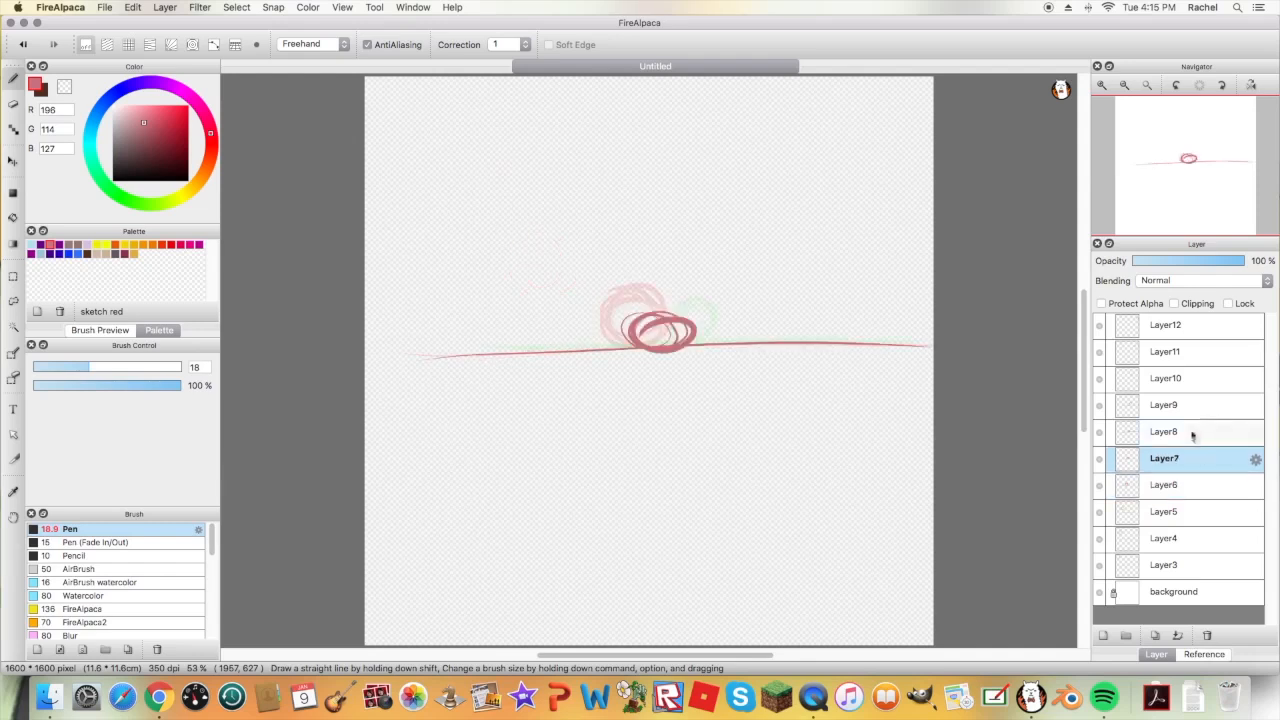
pyautogui.click(1192, 432)
pyautogui.click(1193, 405)
pyautogui.click(1194, 378)
pyautogui.click(1196, 351)
pyautogui.click(1198, 326)
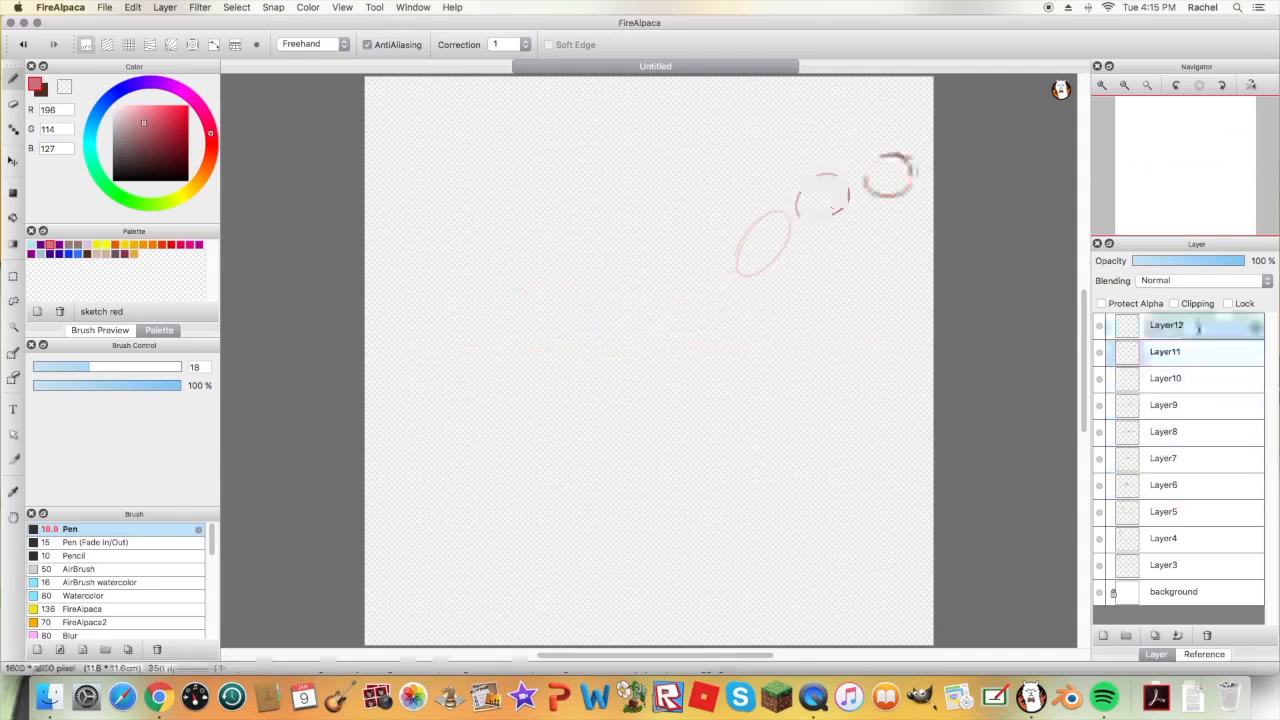
pyautogui.click(1175, 565)
pyautogui.click(1177, 538)
pyautogui.click(1178, 511)
pyautogui.click(1180, 485)
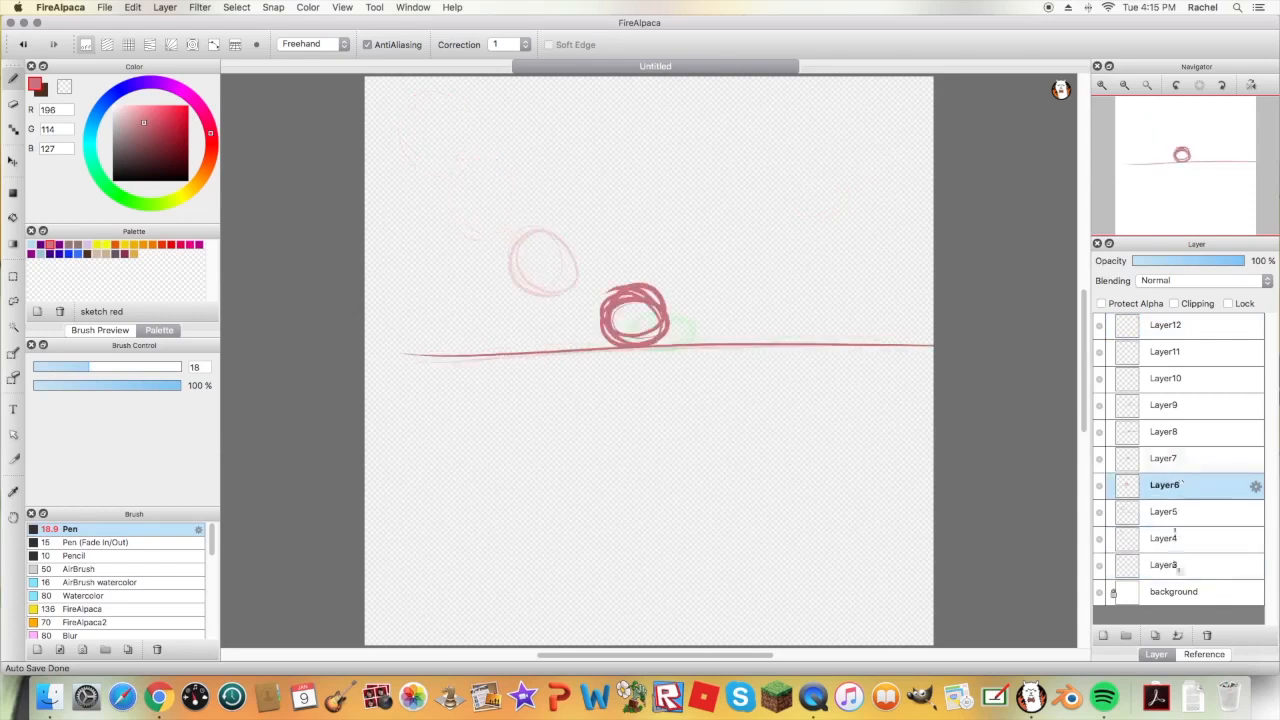
# Unlock the background layer and delete it
pyautogui.click(1177, 568)
pyautogui.click(1178, 590)
pyautogui.click(1178, 570)
pyautogui.click(1180, 591)
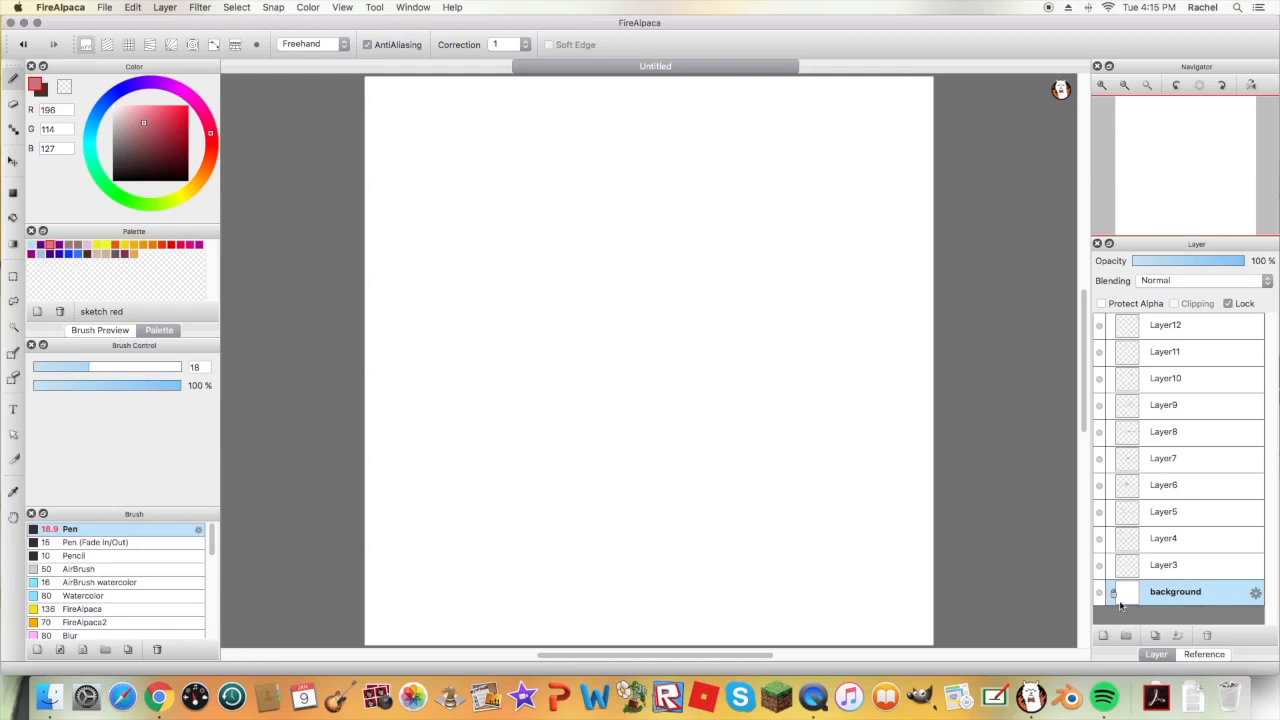
pyautogui.click(1228, 303)
pyautogui.click(1207, 636)
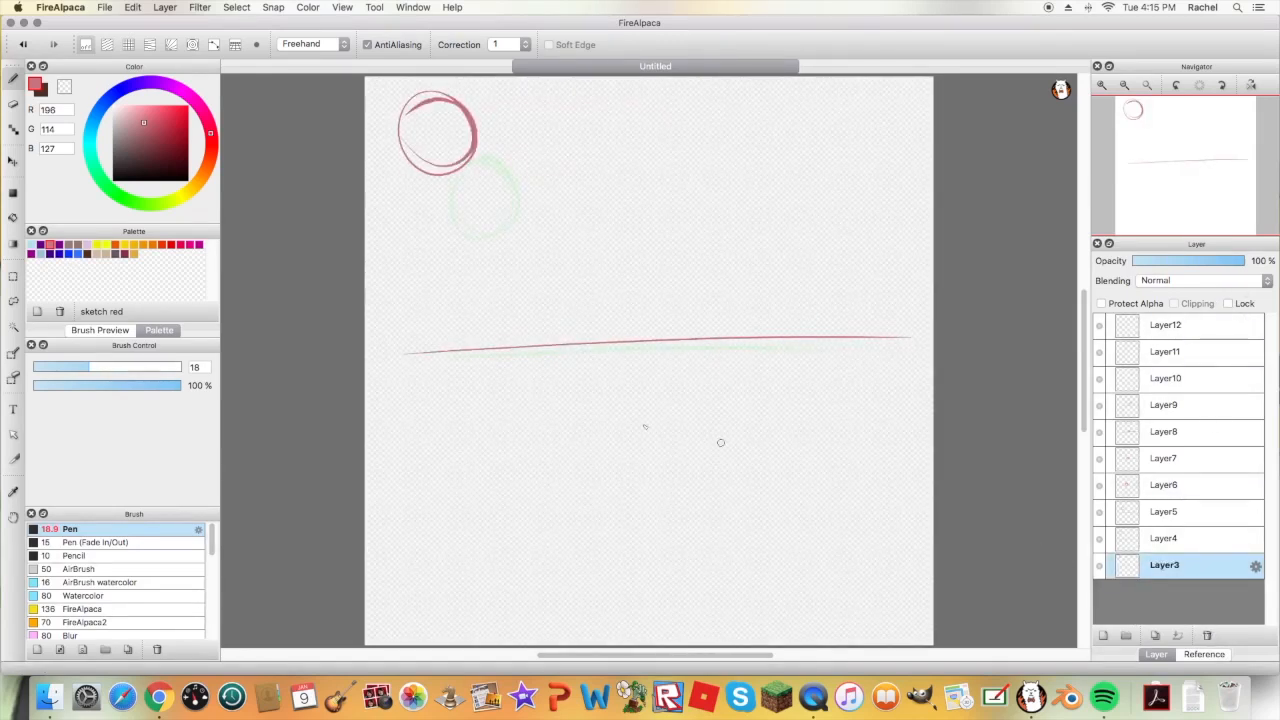
# Play the animation in the AutoPlay preview and enlarge the preview window over the canvas
pyautogui.click(377, 7)
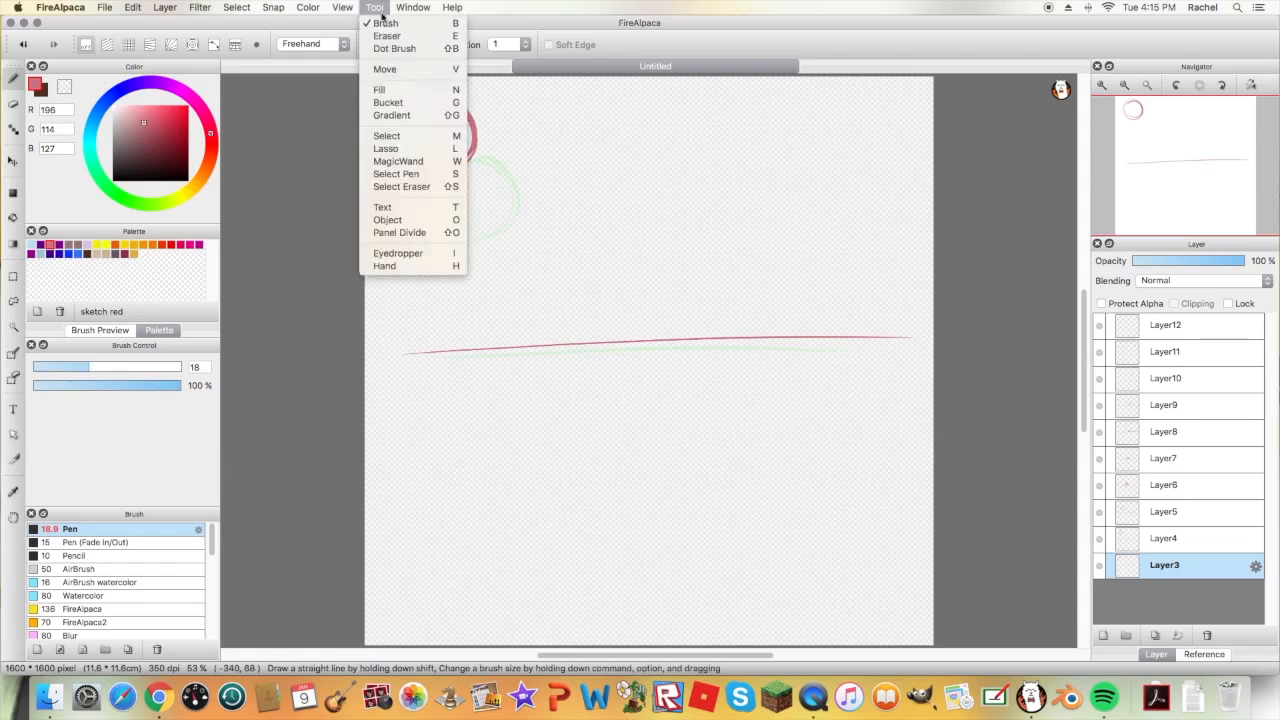
pyautogui.moveTo(348, 12)
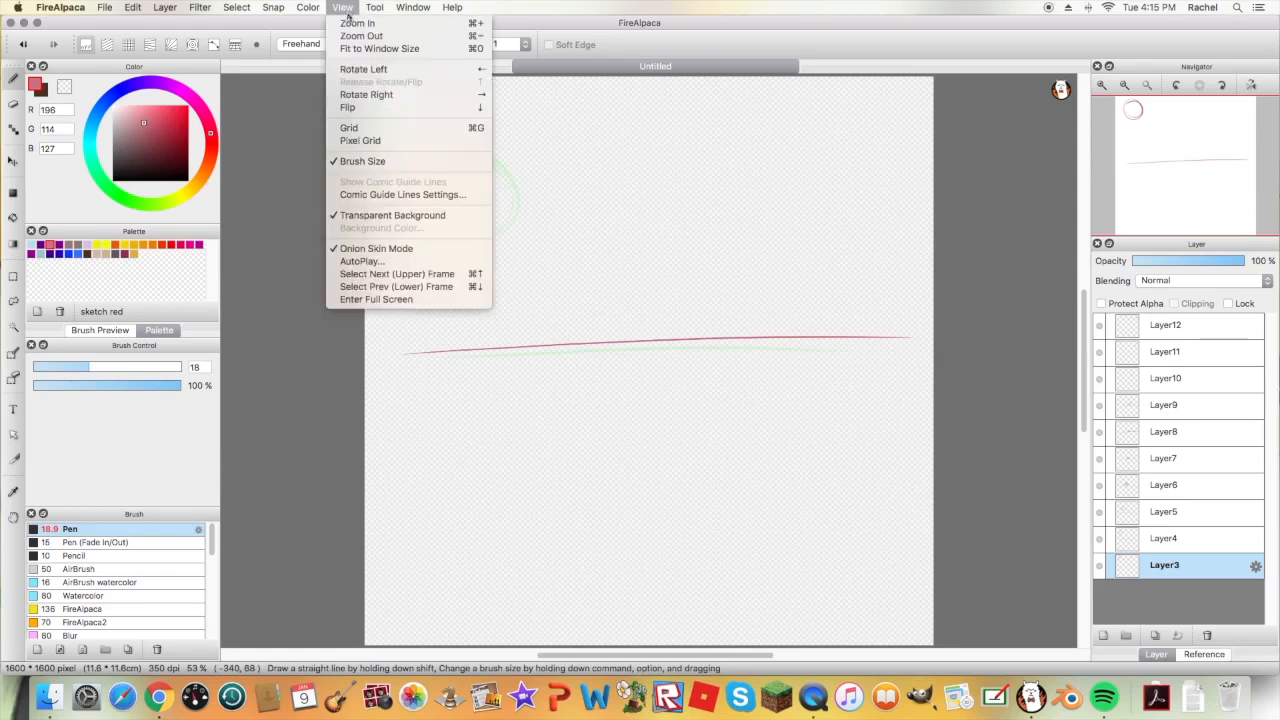
pyautogui.click(373, 262)
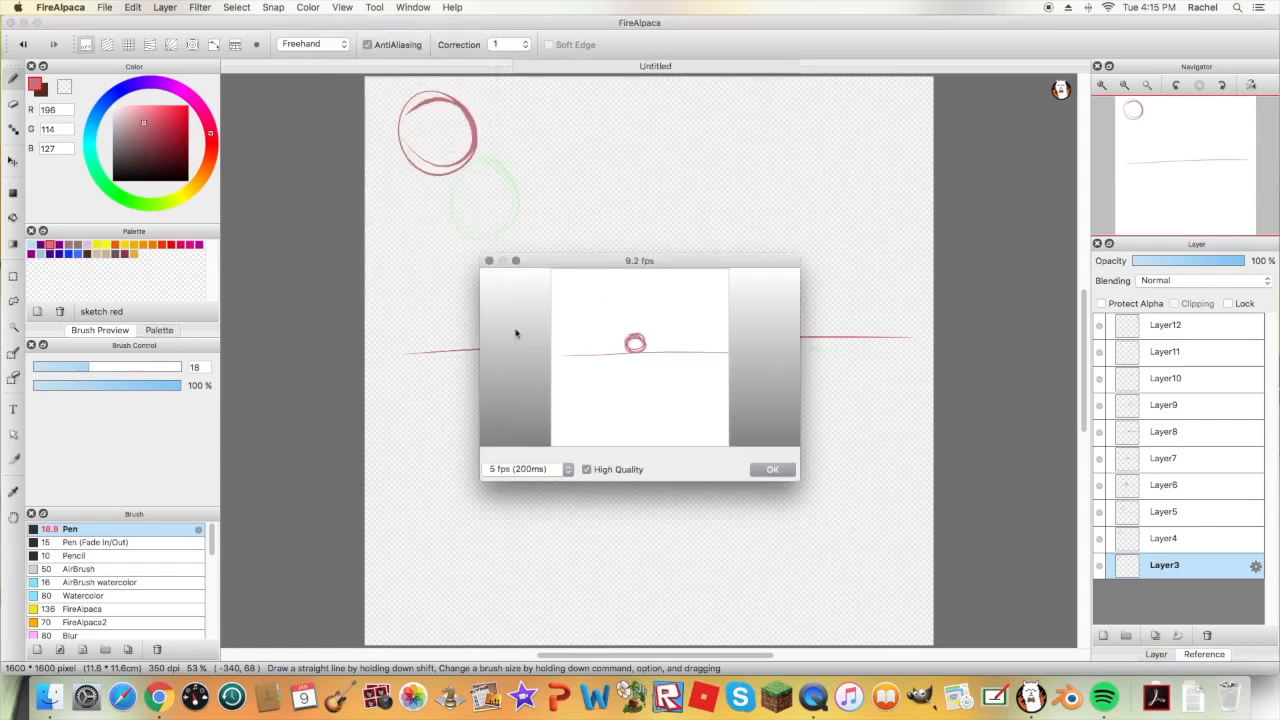
pyautogui.moveTo(676, 262); pyautogui.dragTo(459, 110)
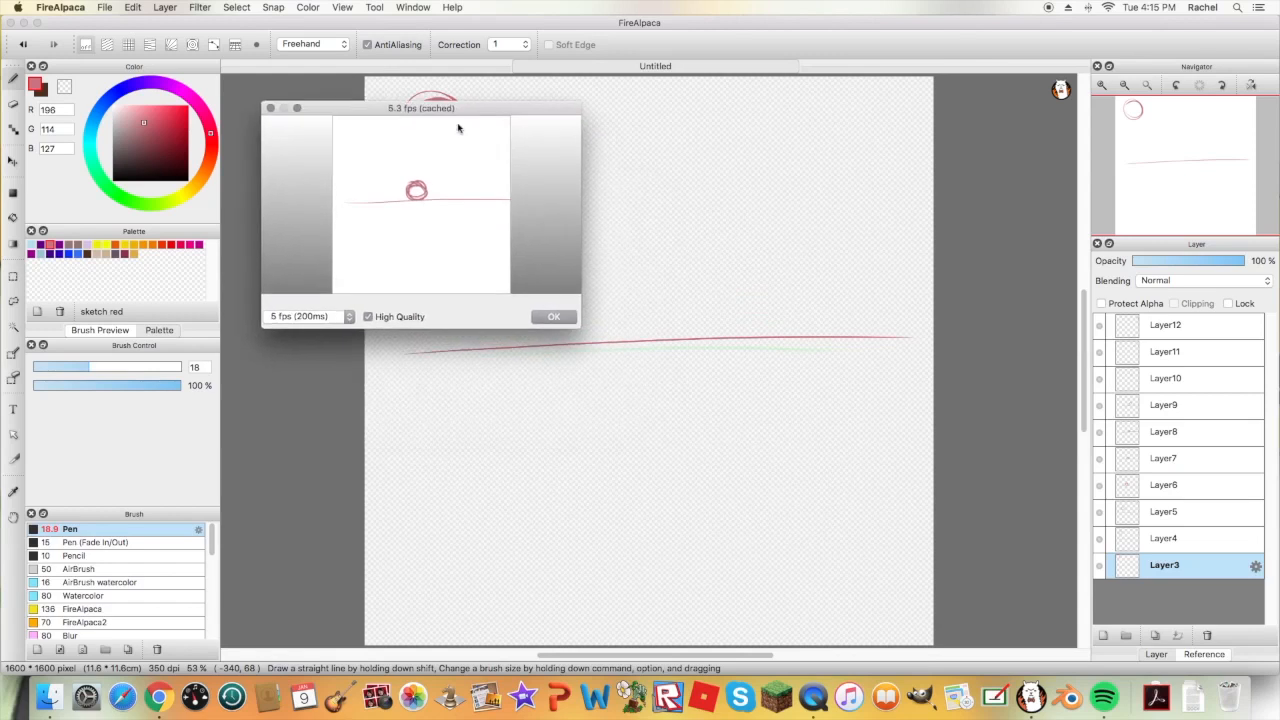
pyautogui.moveTo(577, 326); pyautogui.dragTo(1108, 638)
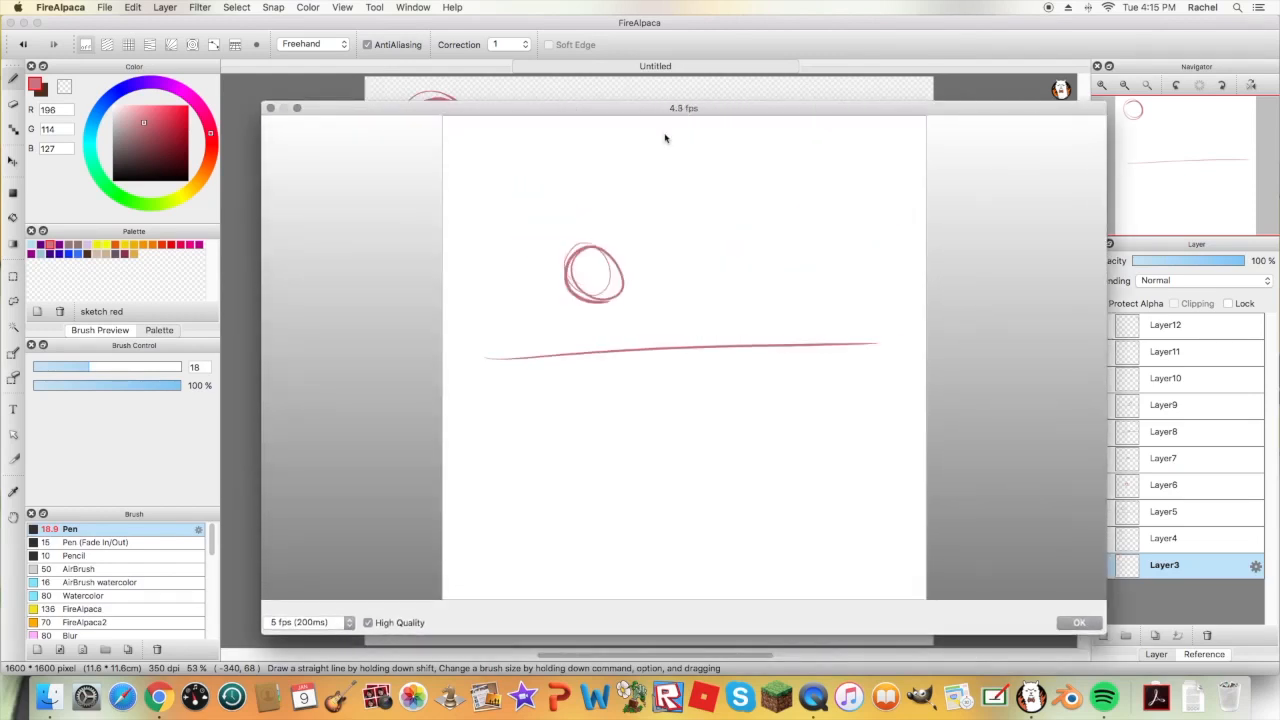
pyautogui.moveTo(602, 115); pyautogui.dragTo(587, 98)
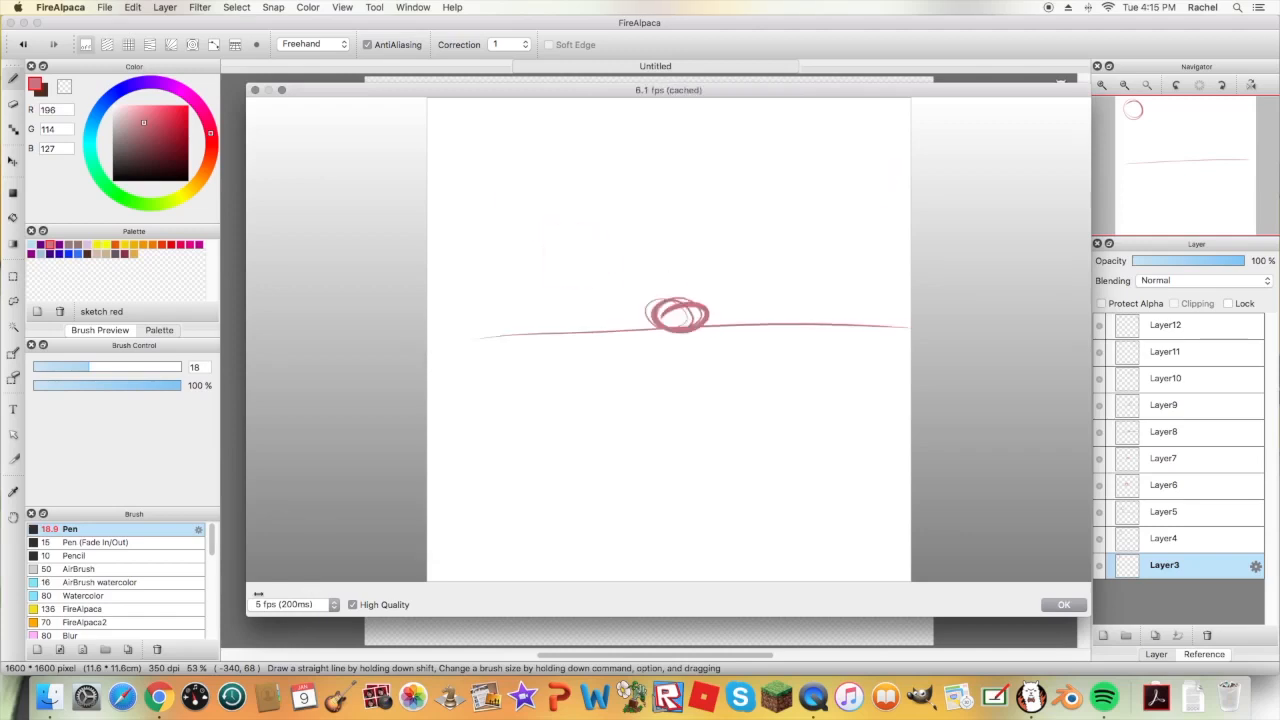
# Preview the animation at 2 fps, 30 fps and 10 fps, and close the AutoPlay preview
pyautogui.click(335, 605)
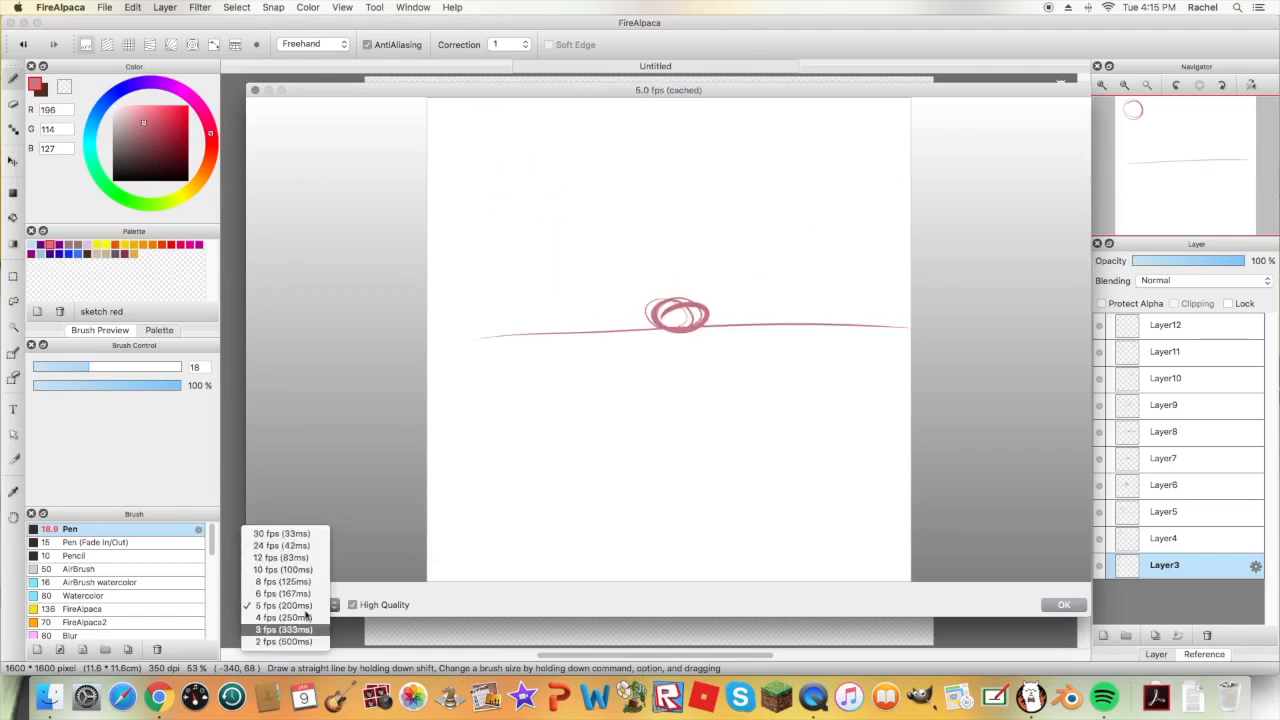
pyautogui.click(290, 641)
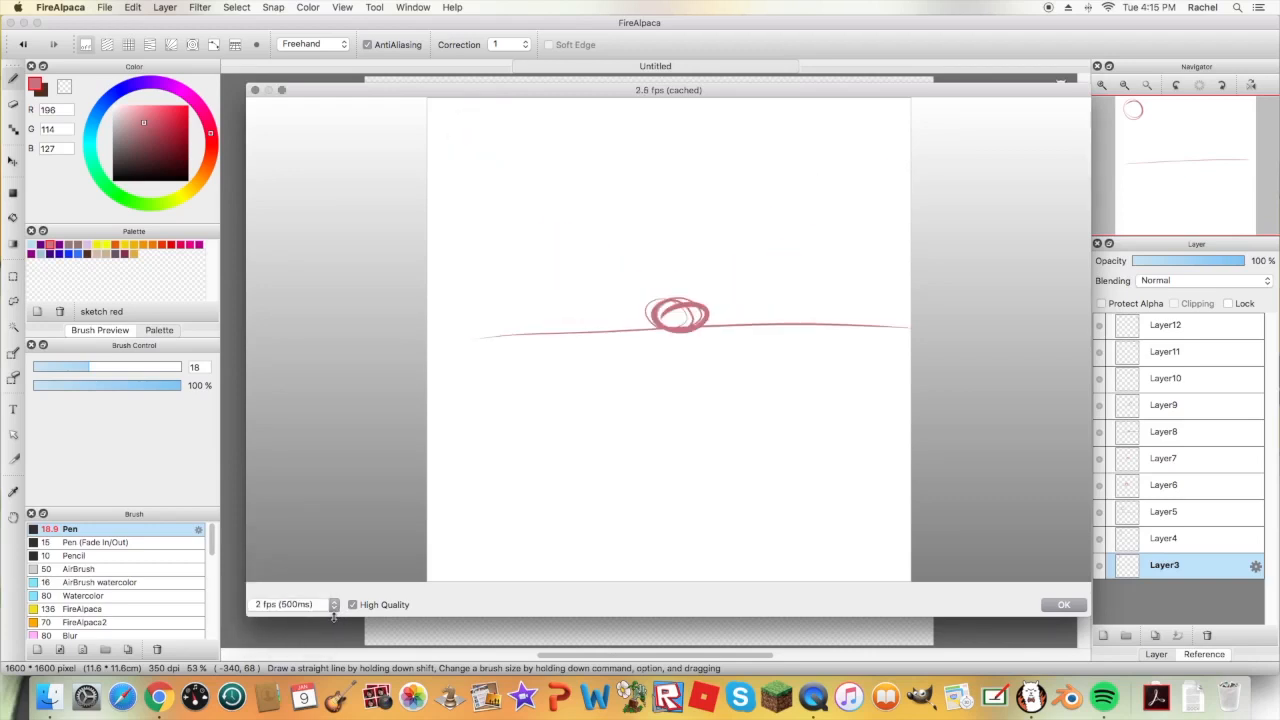
pyautogui.click(334, 607)
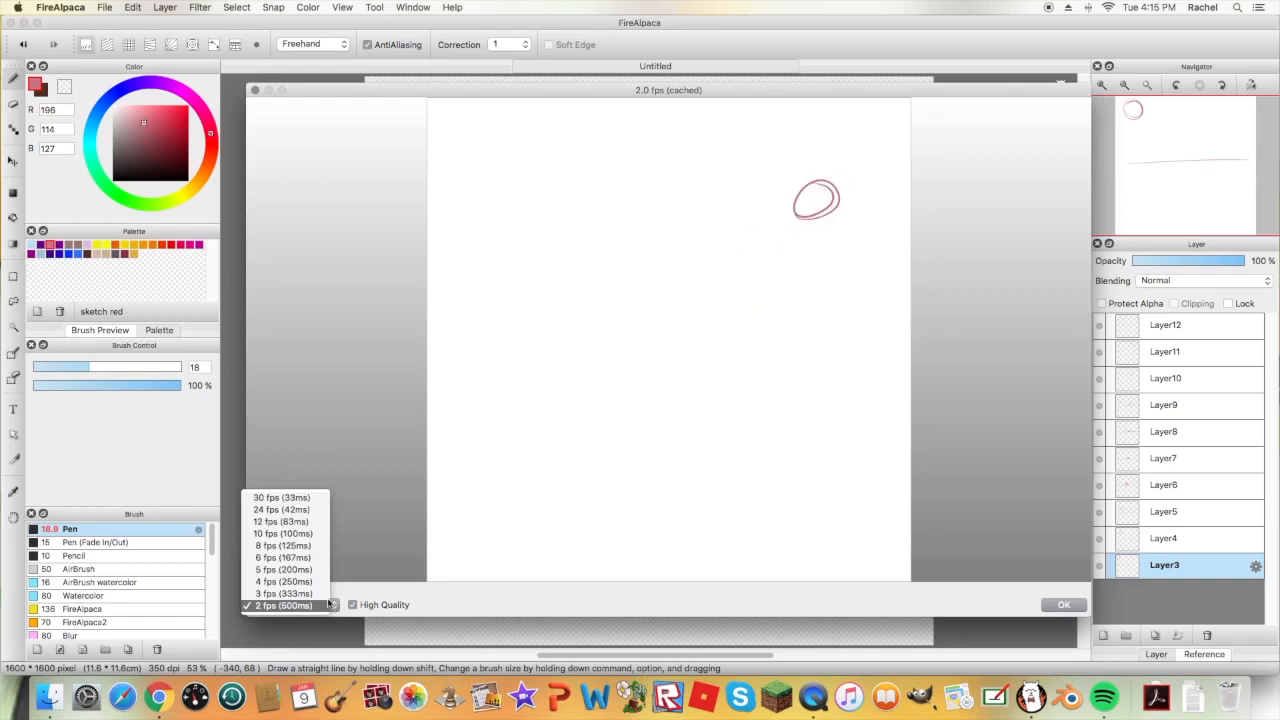
pyautogui.click(289, 497)
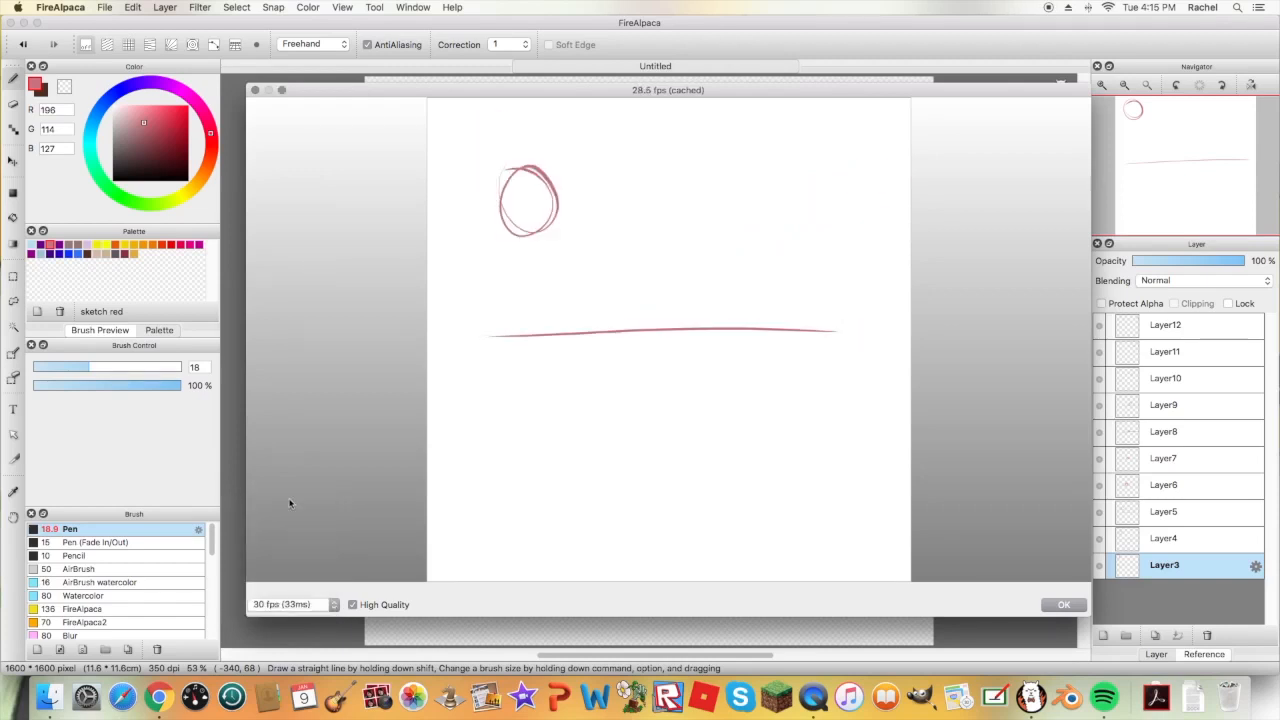
pyautogui.click(334, 605)
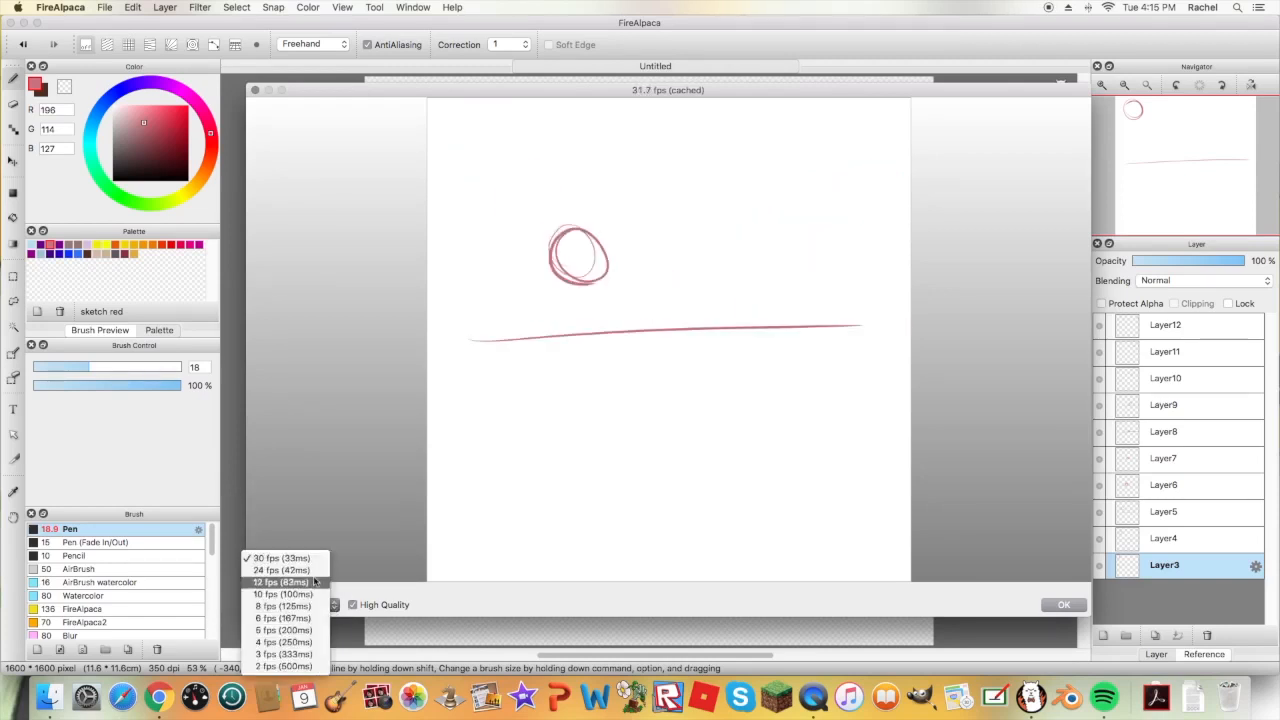
pyautogui.click(316, 594)
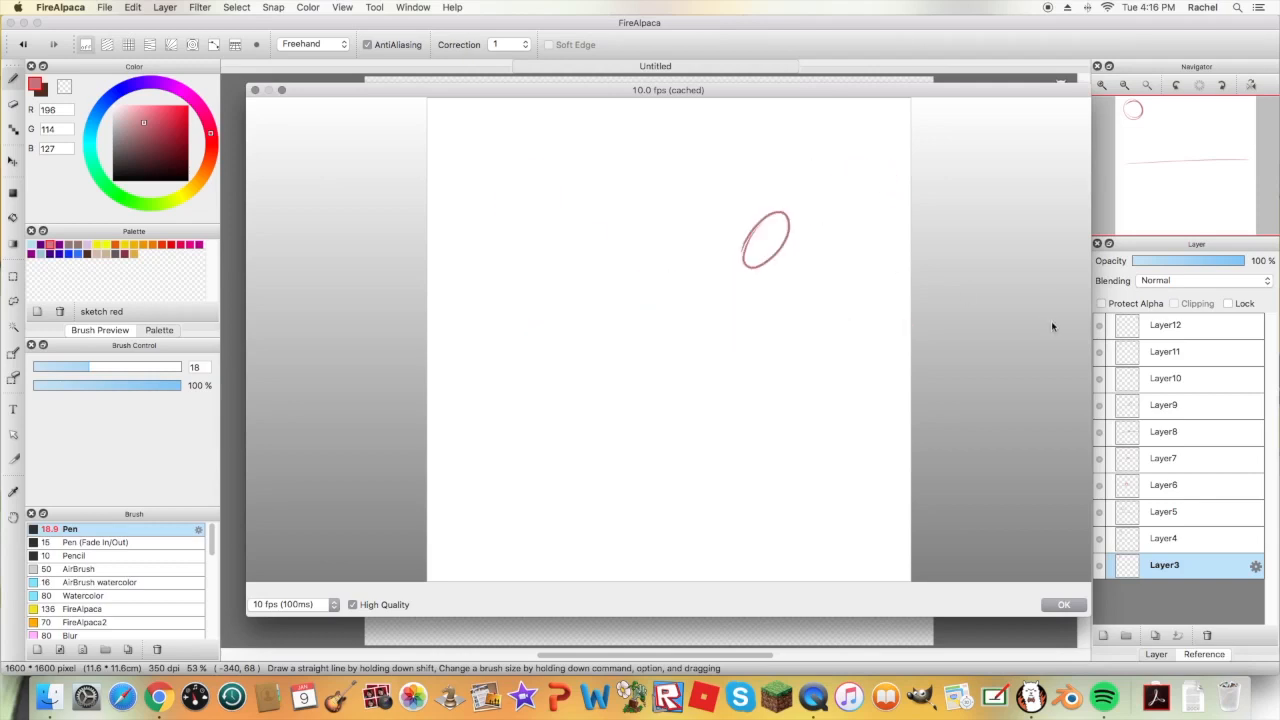
pyautogui.click(1061, 607)
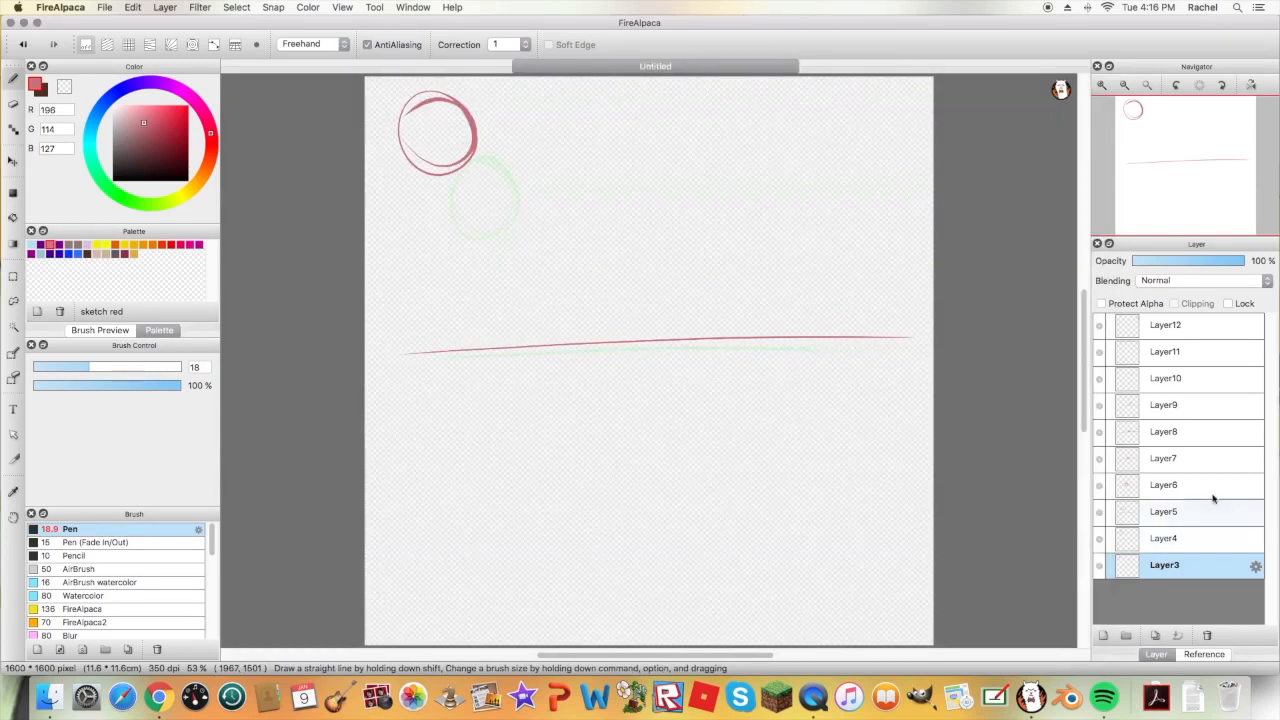
# Step upward through the frames from Layer4 to Layer11 to examine the ball's bounce once more
pyautogui.click(1160, 535)
pyautogui.press('Up')
pyautogui.press('Up')
pyautogui.press('Up')
pyautogui.press('Up')
pyautogui.press('Up')
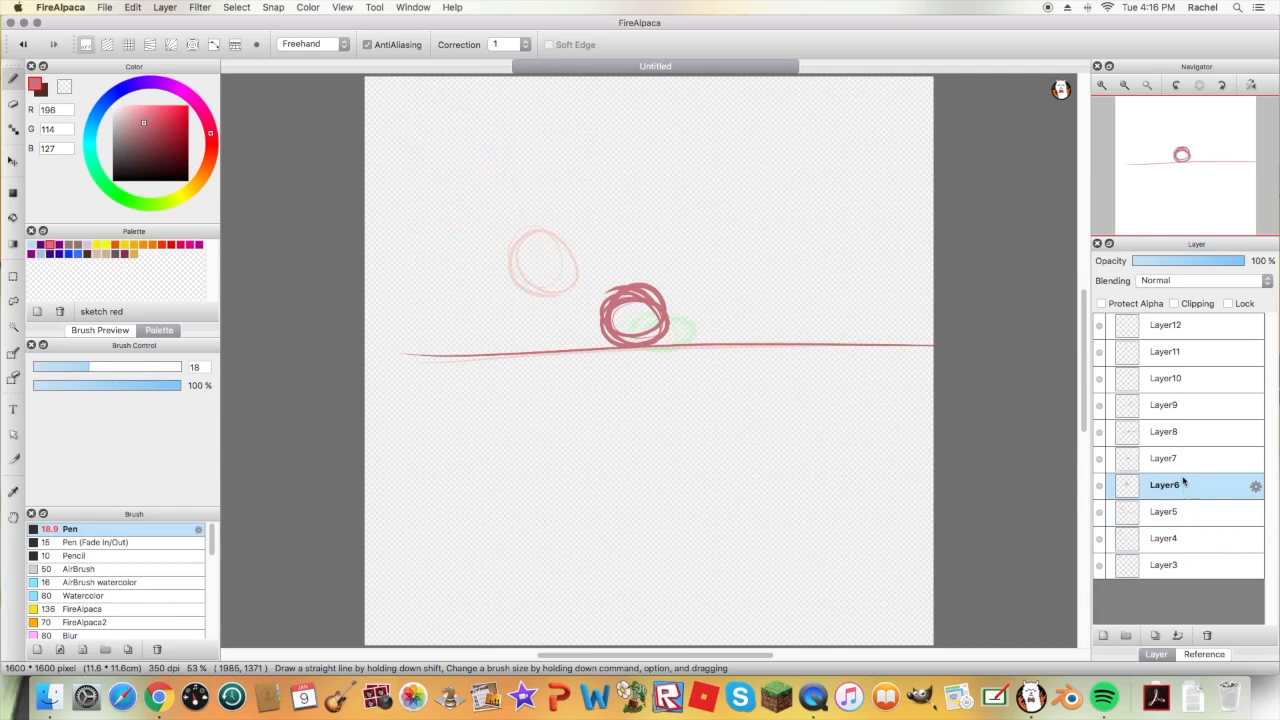
pyautogui.click(1183, 378)
pyautogui.click(1199, 354)
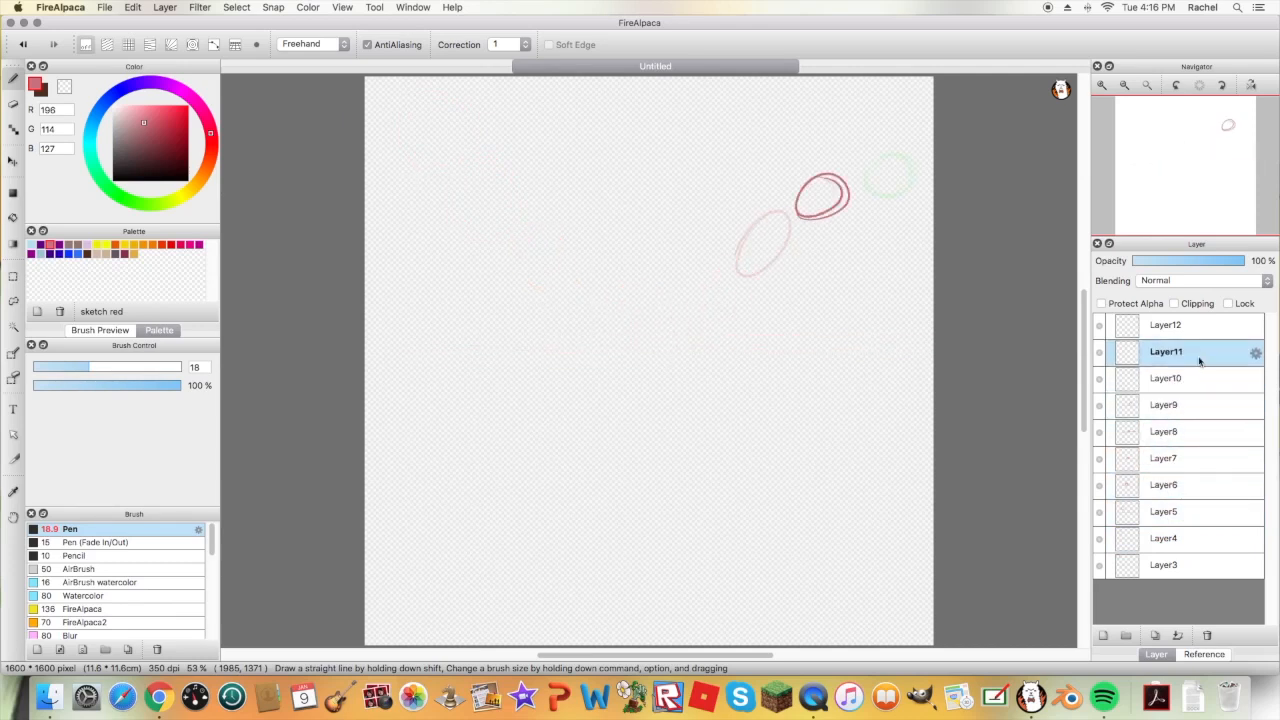
# Delete every layer from Layer12 down to Layer4 and erase Layer3's drawing with the size 1000 eraser
pyautogui.click(1200, 328)
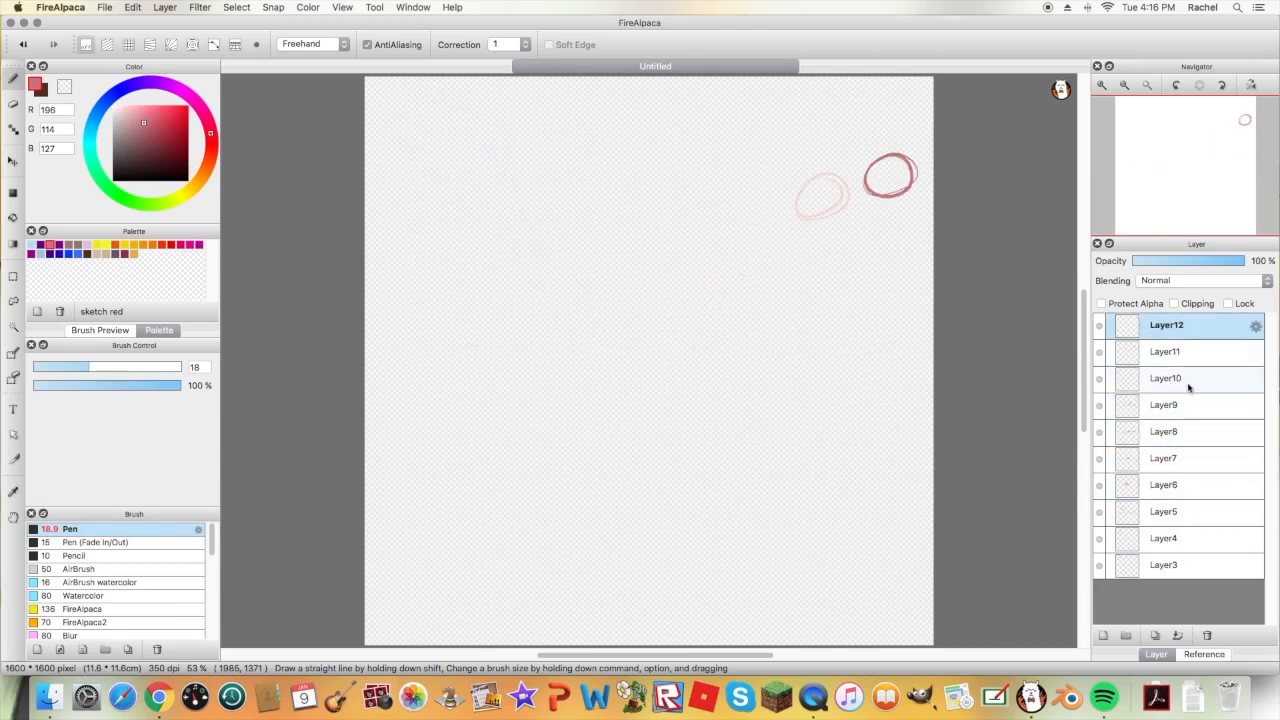
pyautogui.click(1206, 634)
pyautogui.click(1206, 634)
pyautogui.click(1206, 634)
pyautogui.click(1206, 634)
pyautogui.click(1206, 634)
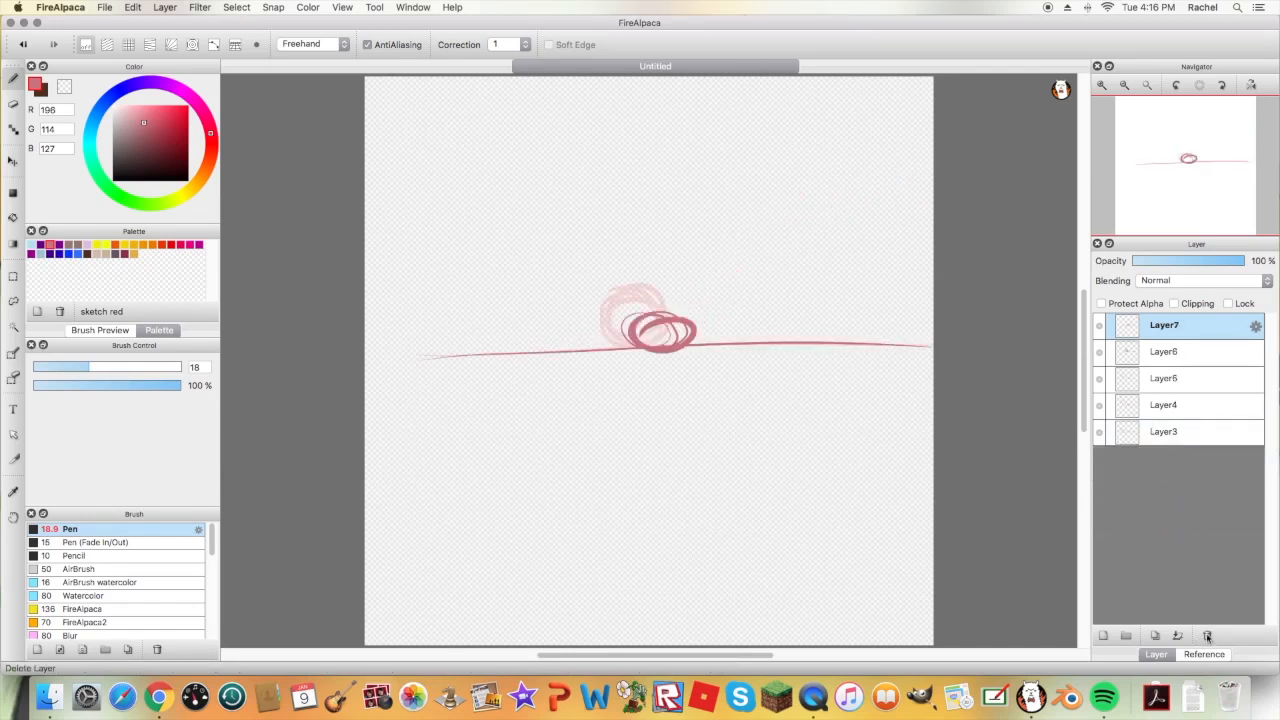
pyautogui.click(1206, 634)
pyautogui.click(1206, 634)
pyautogui.click(1206, 634)
pyautogui.click(1206, 634)
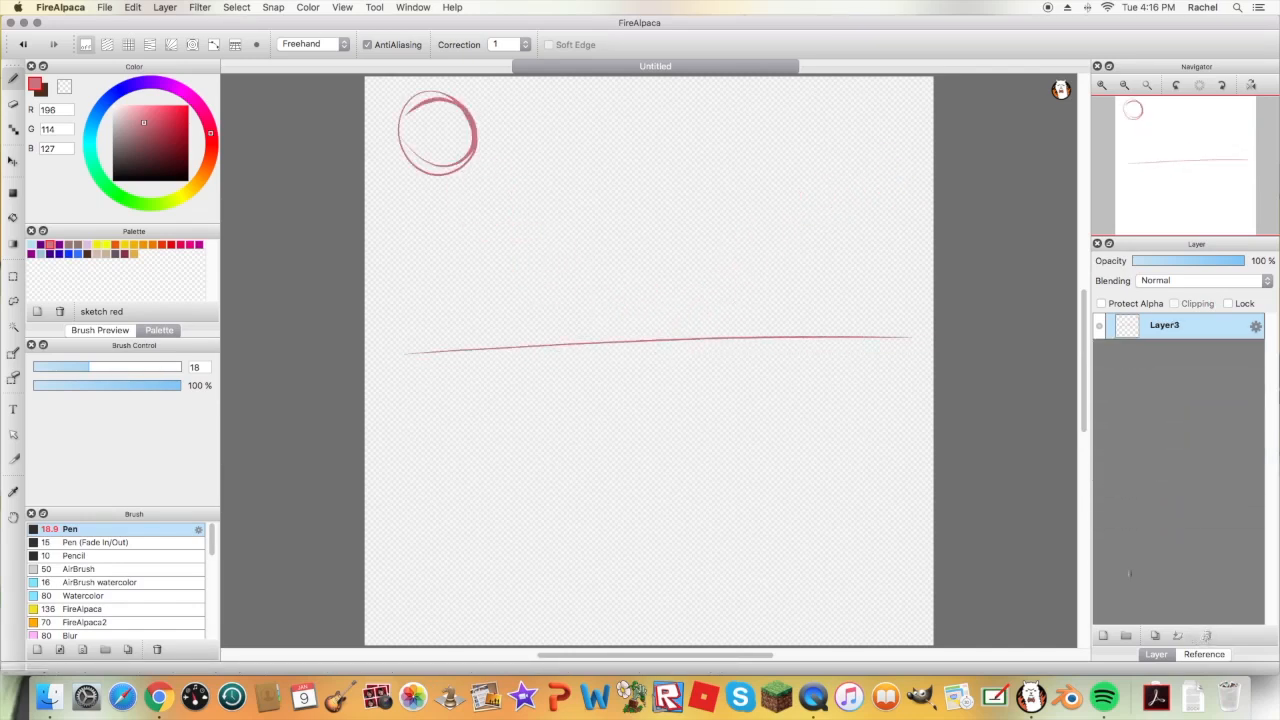
pyautogui.press('e')
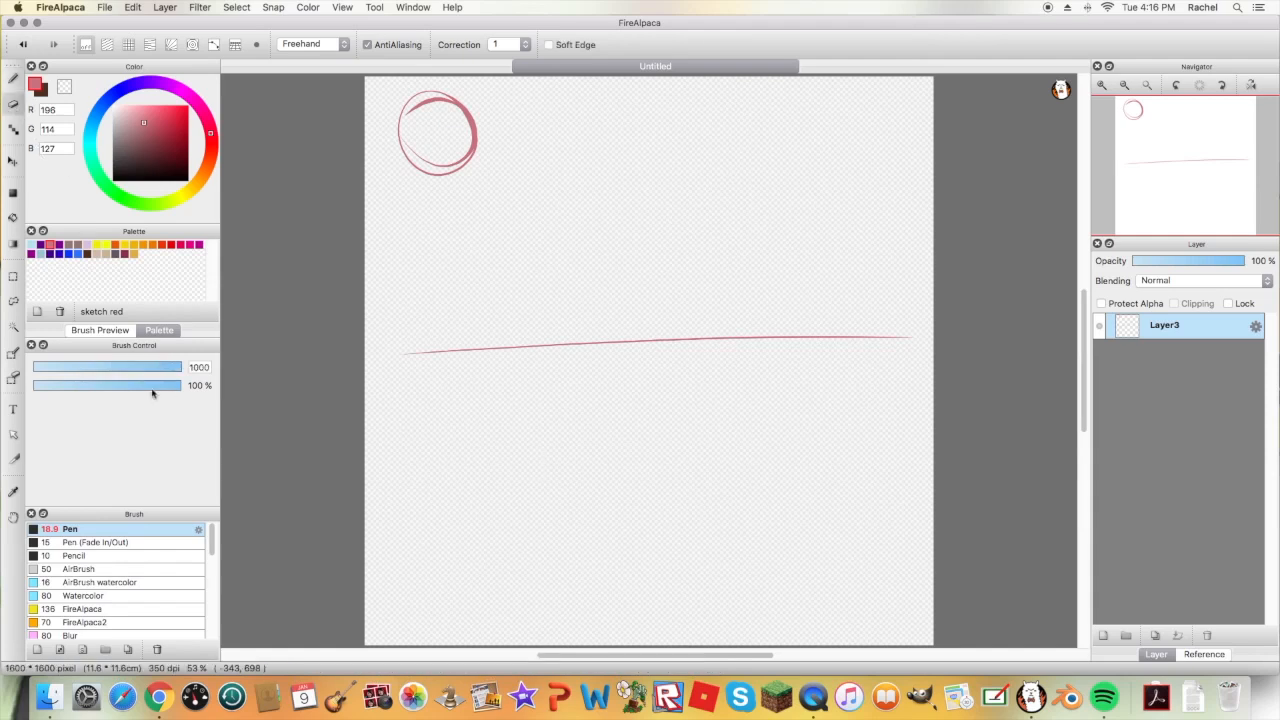
pyautogui.moveTo(406, 201)
pyautogui.mouseDown()
pyautogui.moveTo(469, 112)
pyautogui.moveTo(545, 101)
pyautogui.moveTo(576, 127)
pyautogui.moveTo(338, 285)
pyautogui.moveTo(784, 280)
pyautogui.moveTo(1056, 332)
pyautogui.moveTo(953, 369)
pyautogui.moveTo(917, 357)
pyautogui.mouseUp()
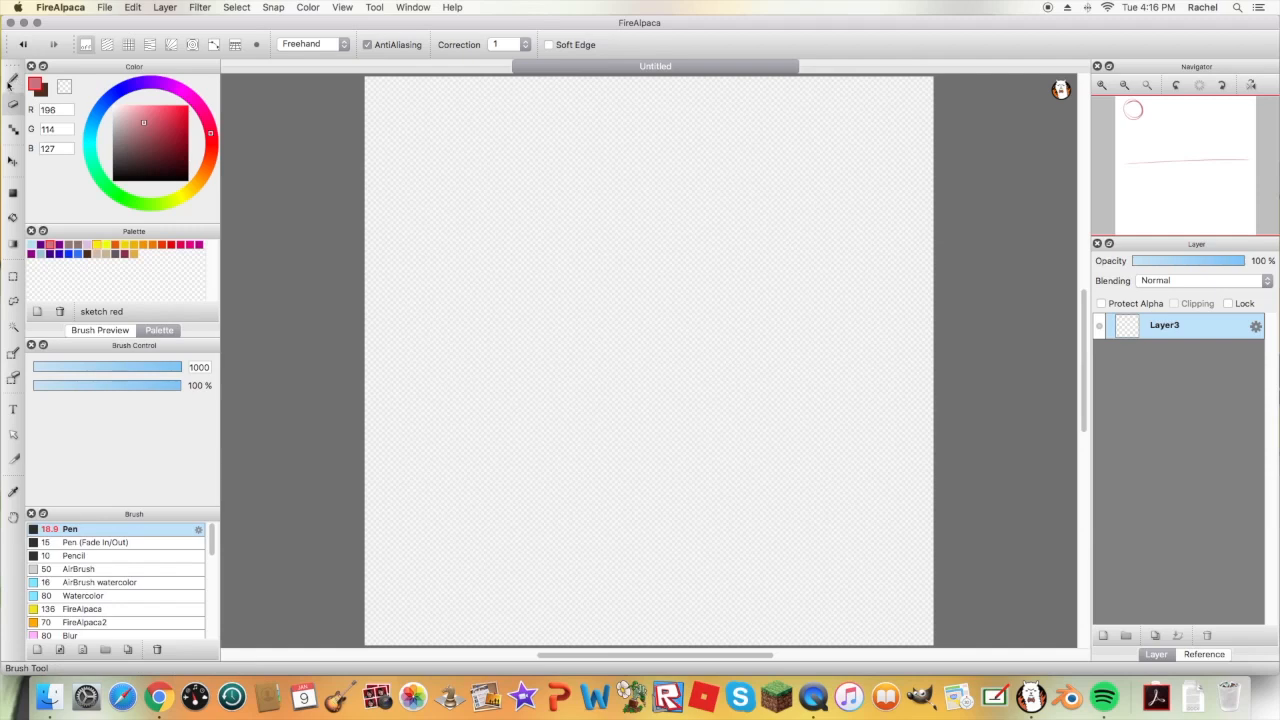
# Sketch a stick figure with a large round head, body, legs and arms on Layer3 using the pen at size 12.2
pyautogui.click(13, 78)
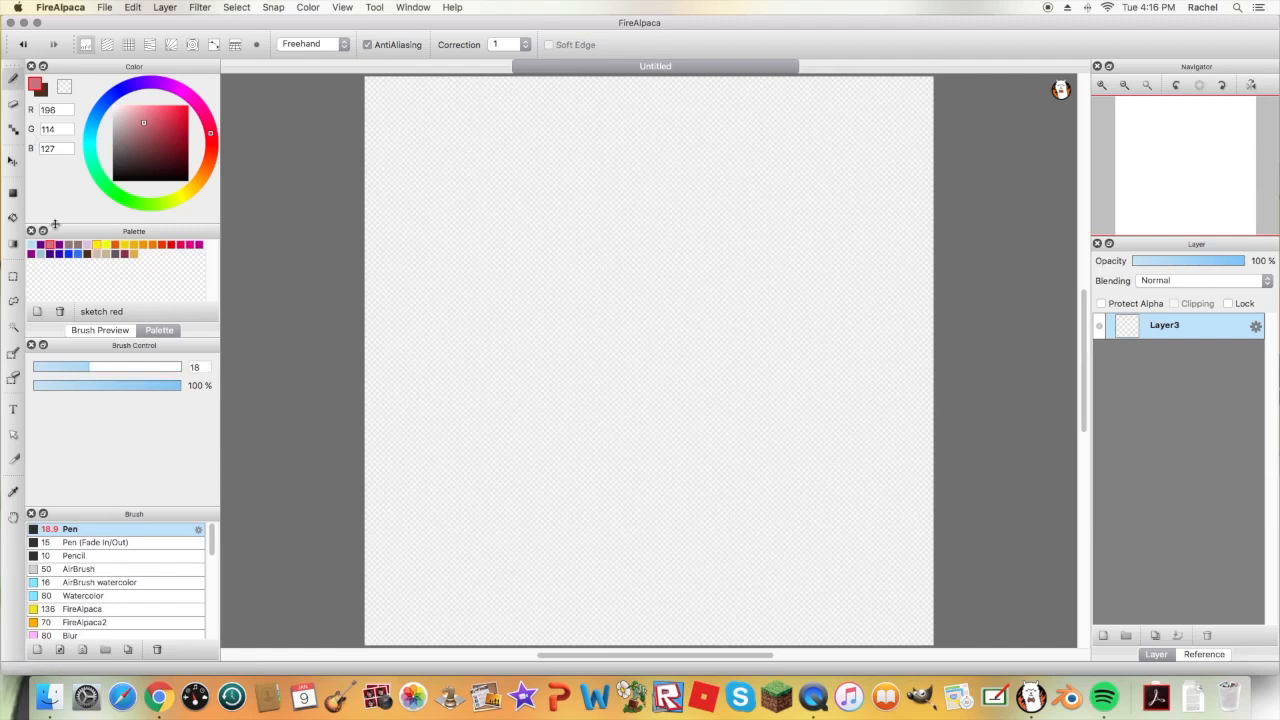
pyautogui.moveTo(59, 367); pyautogui.dragTo(46, 367)
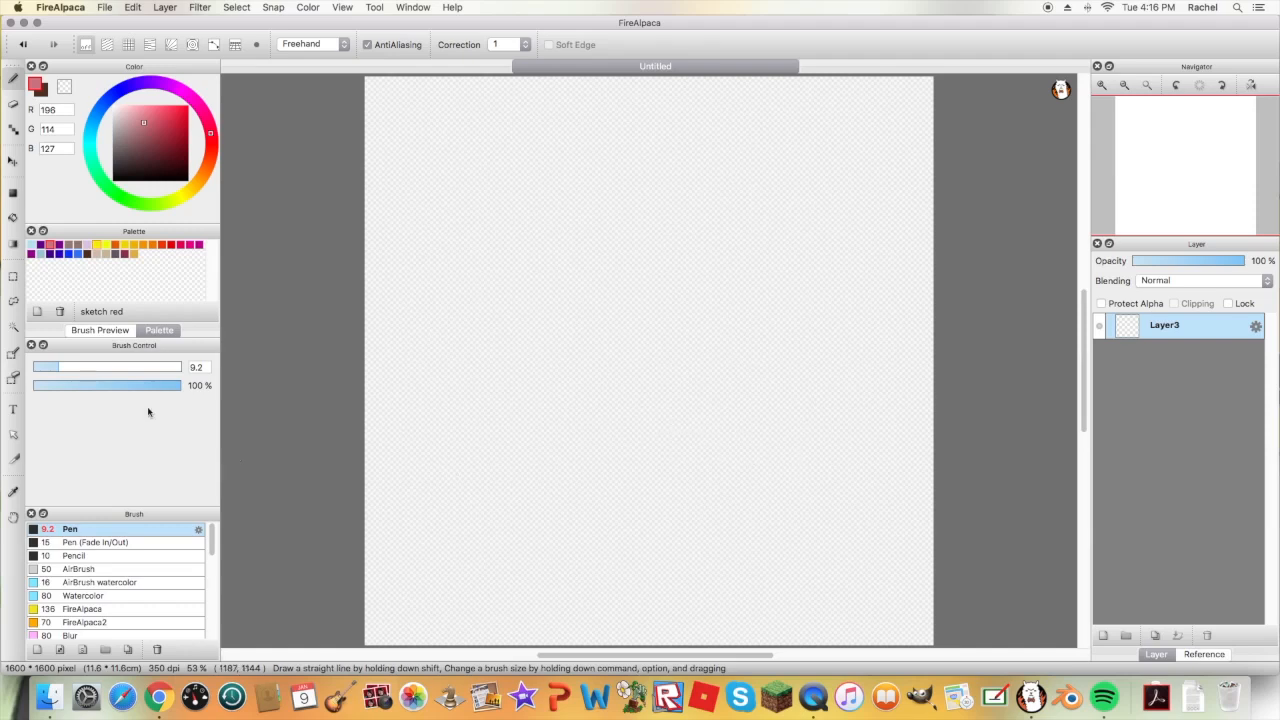
pyautogui.moveTo(69, 367); pyautogui.dragTo(81, 368)
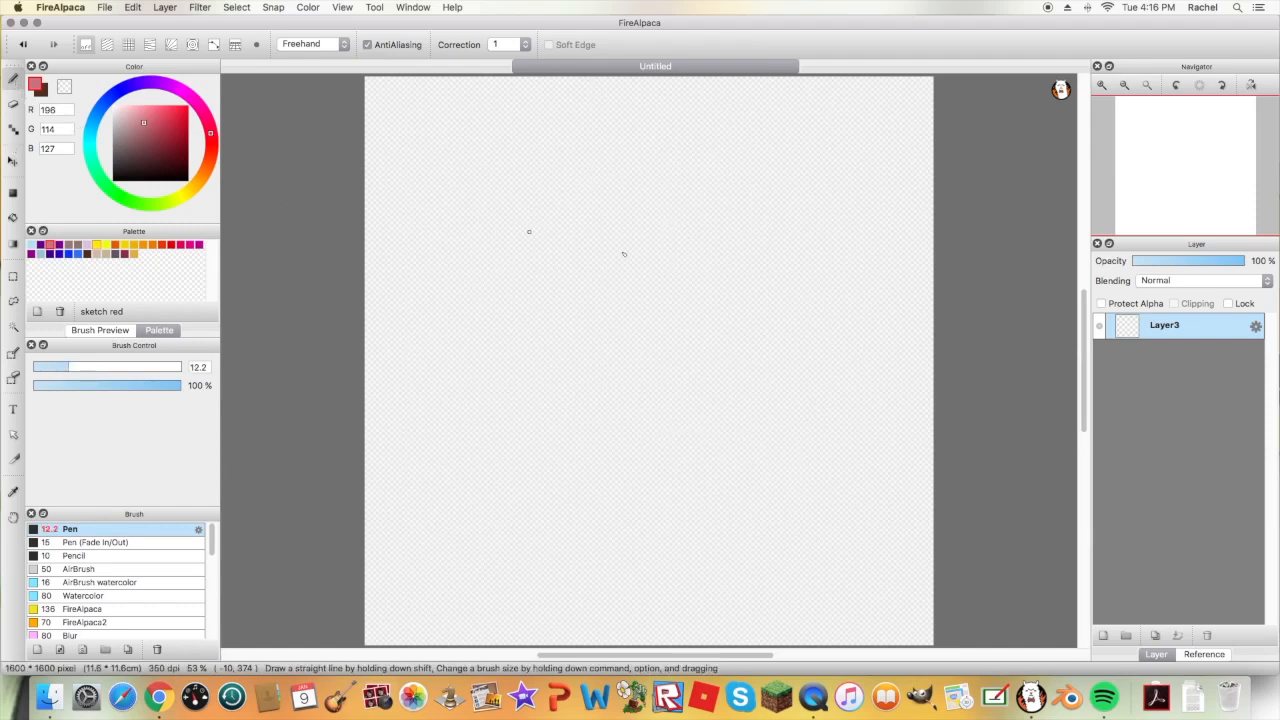
pyautogui.moveTo(645, 170)
pyautogui.mouseDown()
pyautogui.moveTo(766, 263)
pyautogui.moveTo(590, 205)
pyautogui.mouseUp()
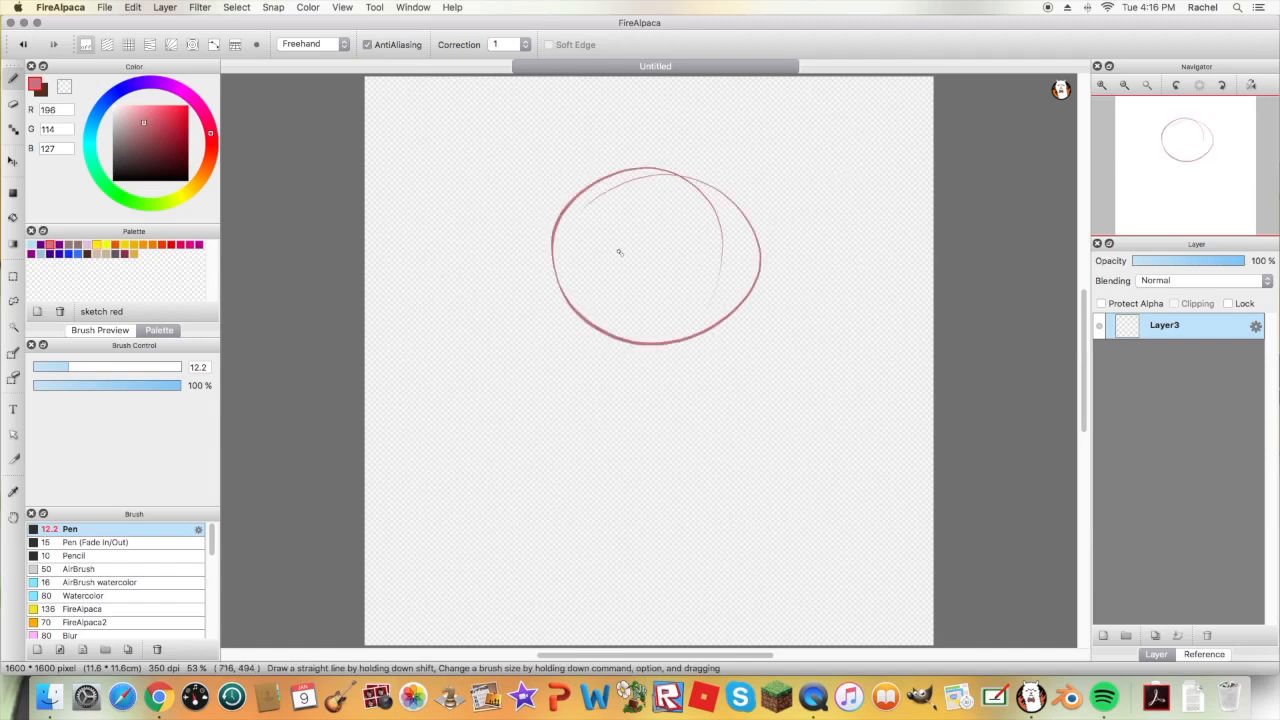
pyautogui.moveTo(645, 346)
pyautogui.mouseDown()
pyautogui.moveTo(635, 576)
pyautogui.moveTo(633, 547)
pyautogui.moveTo(551, 612)
pyautogui.mouseUp()
pyautogui.moveTo(637, 550); pyautogui.dragTo(697, 588)
pyautogui.moveTo(577, 418)
pyautogui.mouseDown()
pyautogui.moveTo(632, 449)
pyautogui.moveTo(762, 425)
pyautogui.mouseUp()
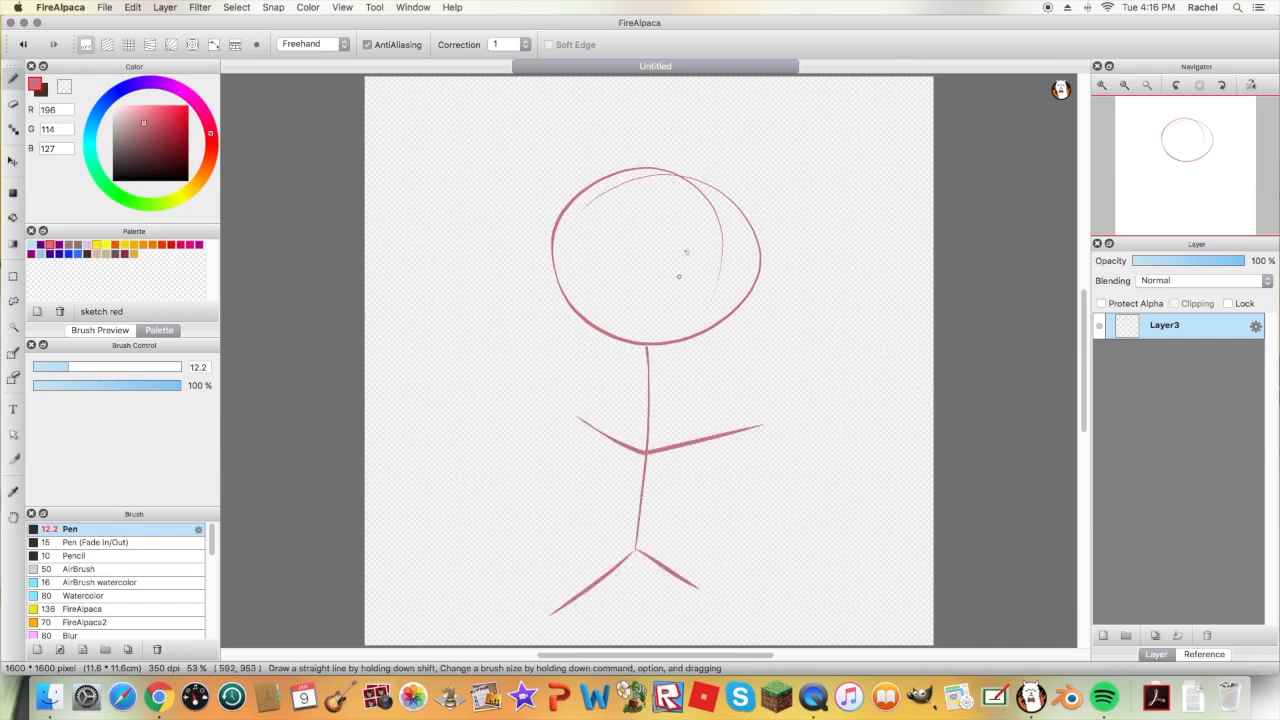
# Draw long hair strands down both sides of the stick figure's head on Layer3, and add an empty layer above it
pyautogui.moveTo(679, 177)
pyautogui.mouseDown()
pyautogui.moveTo(701, 287)
pyautogui.moveTo(812, 414)
pyautogui.moveTo(570, 382)
pyautogui.moveTo(583, 185)
pyautogui.moveTo(540, 410)
pyautogui.mouseUp()
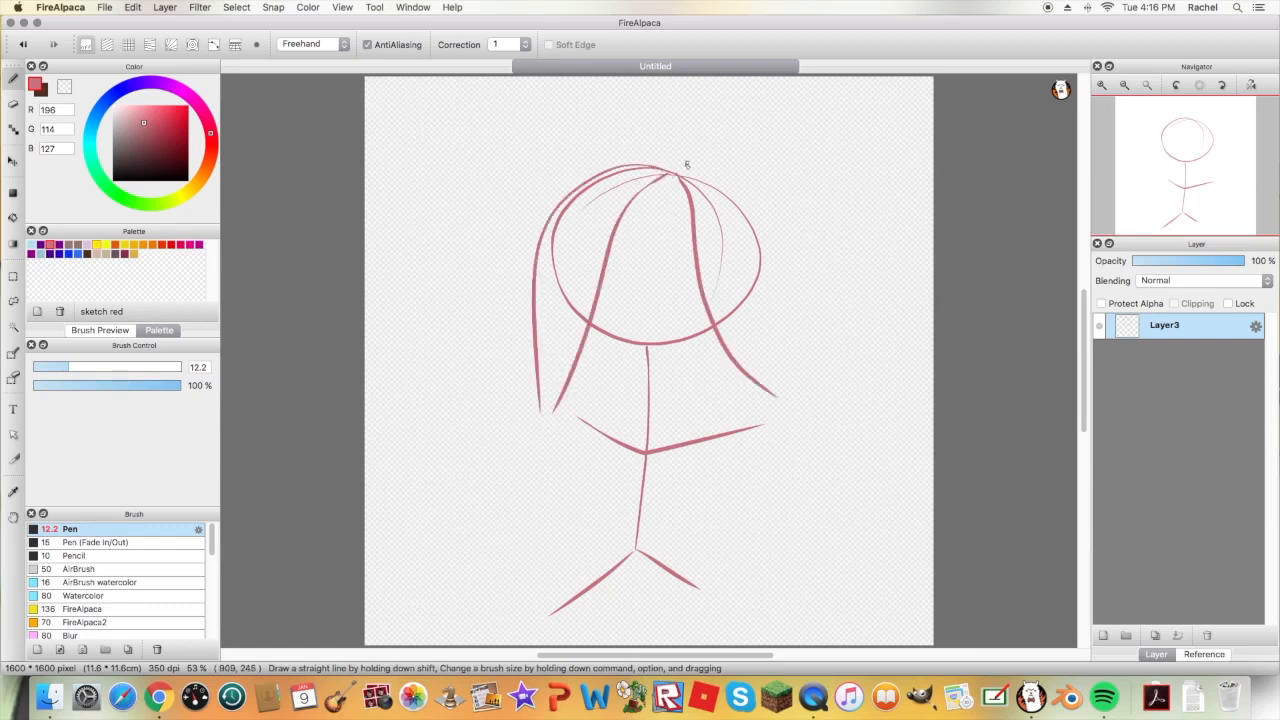
pyautogui.moveTo(679, 174); pyautogui.dragTo(768, 390)
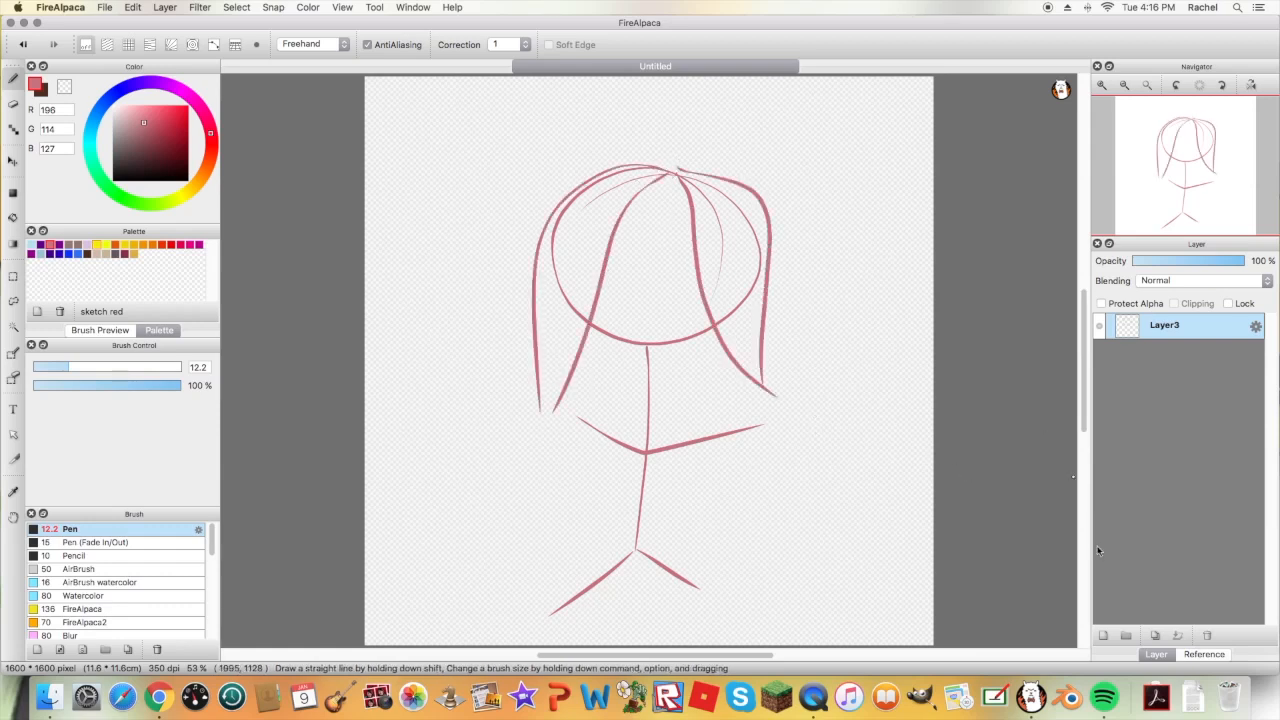
pyautogui.click(1103, 634)
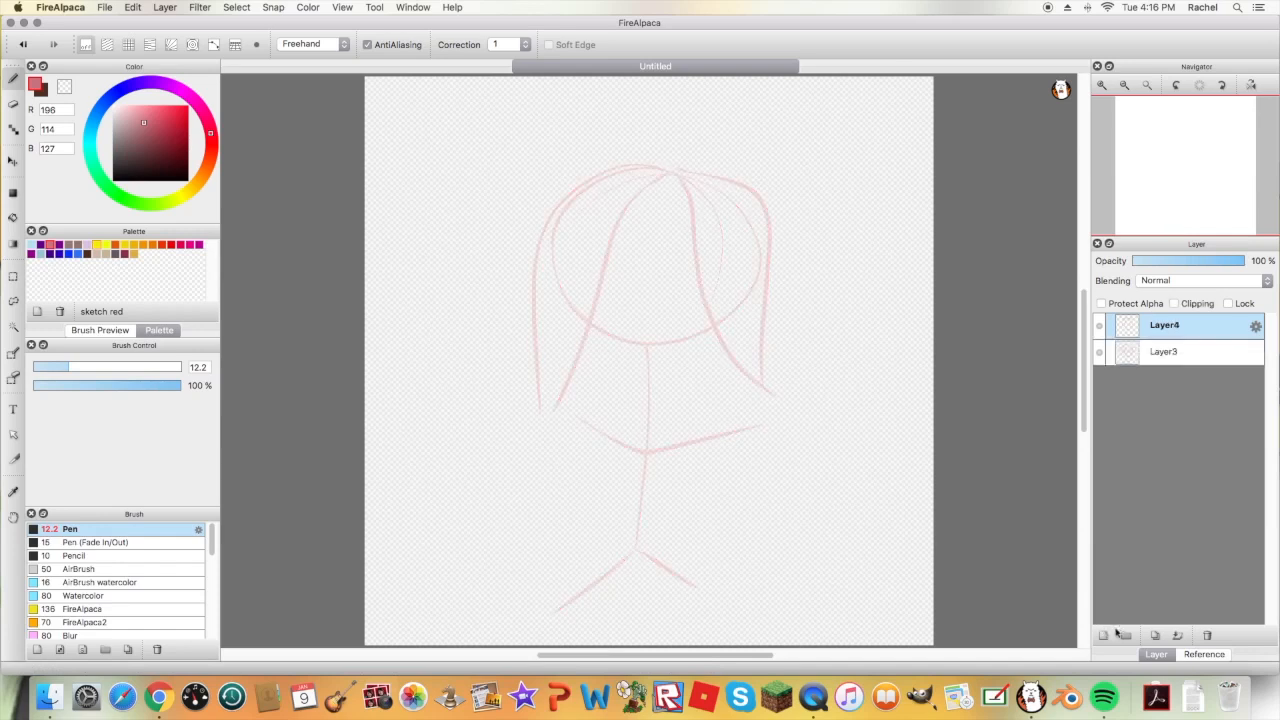
pyautogui.click(1188, 356)
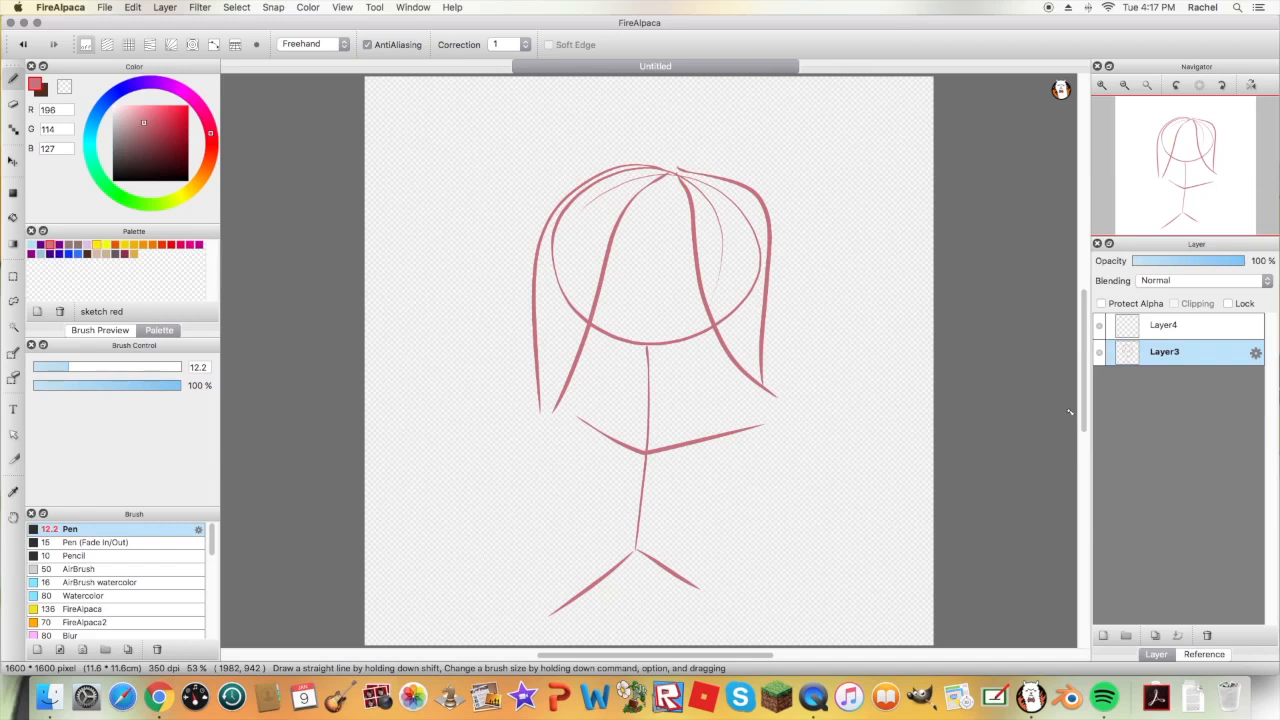
# Close the tip of the hair strand and draw two dot eyes and a curved smile on Layer3
pyautogui.moveTo(555, 412); pyautogui.dragTo(547, 428)
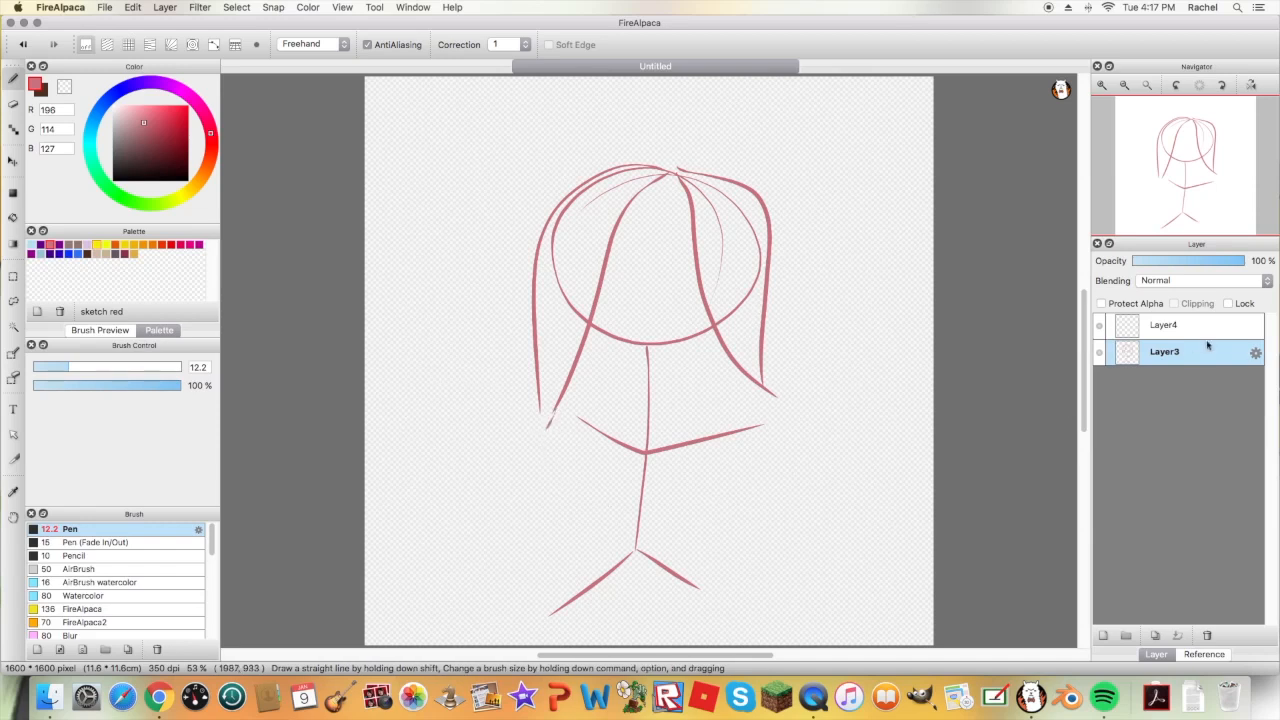
pyautogui.click(1134, 330)
pyautogui.click(1161, 352)
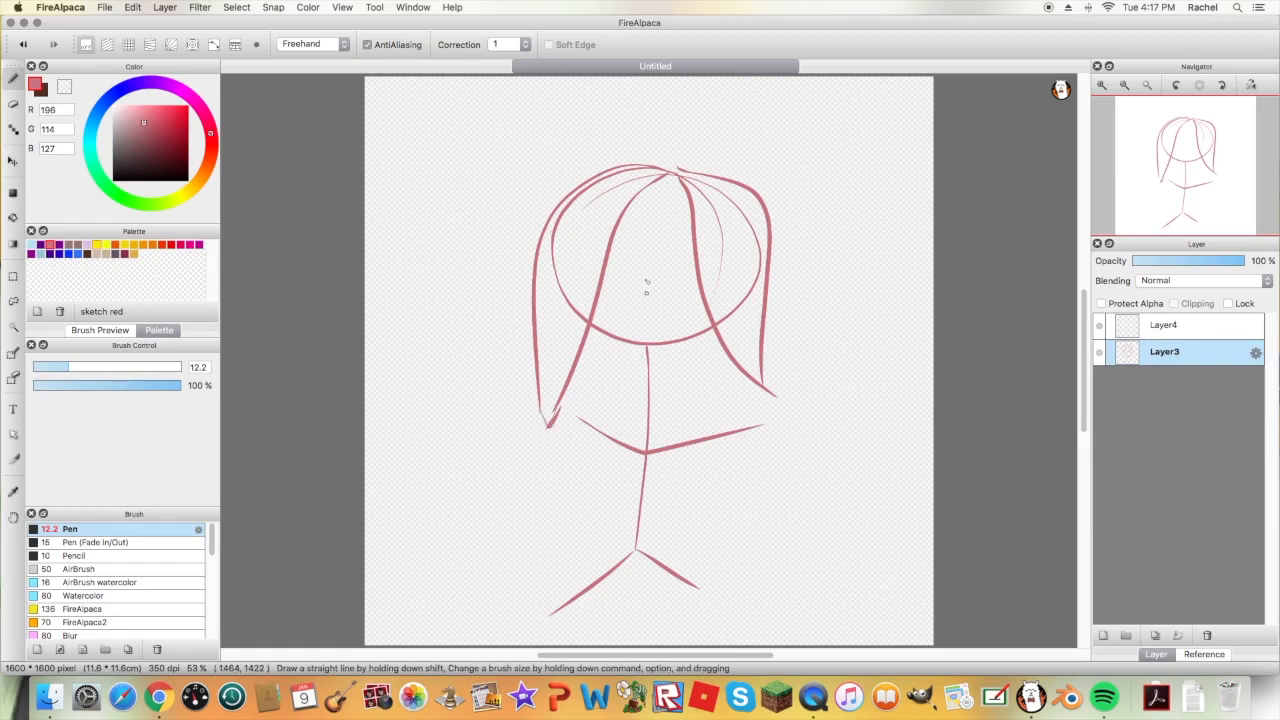
pyautogui.click(620, 266)
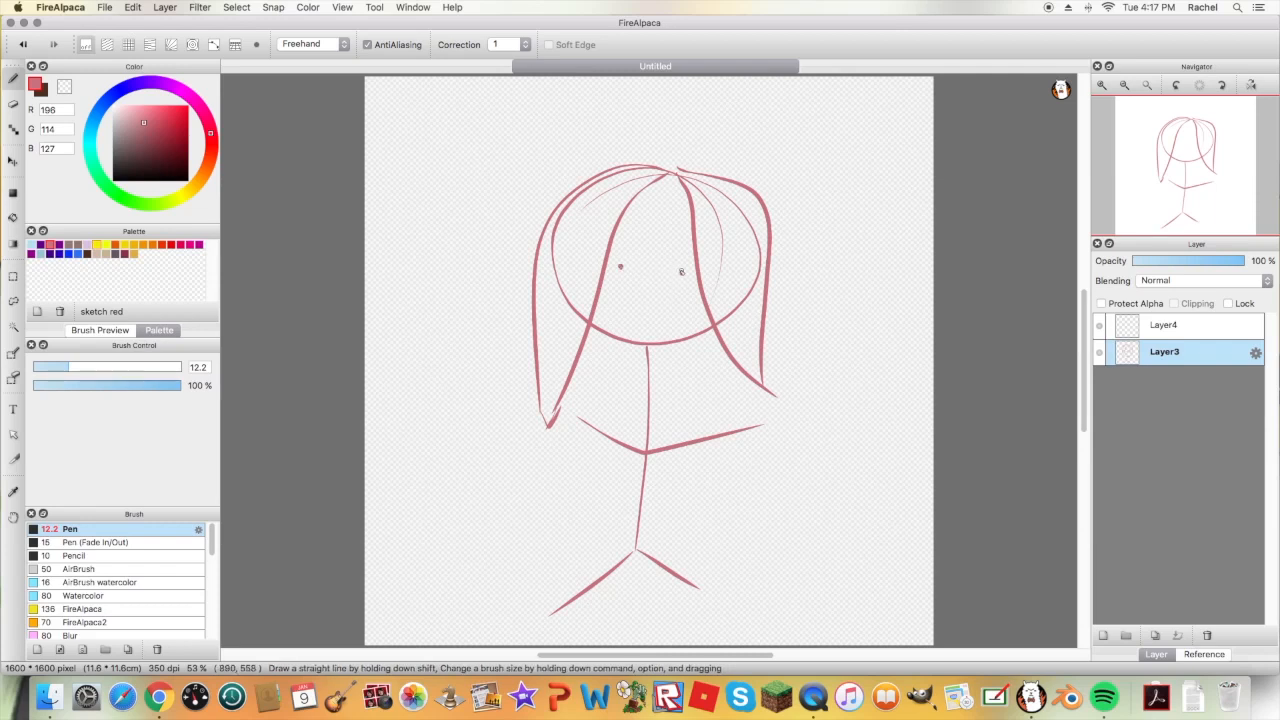
pyautogui.moveTo(640, 299); pyautogui.dragTo(665, 298)
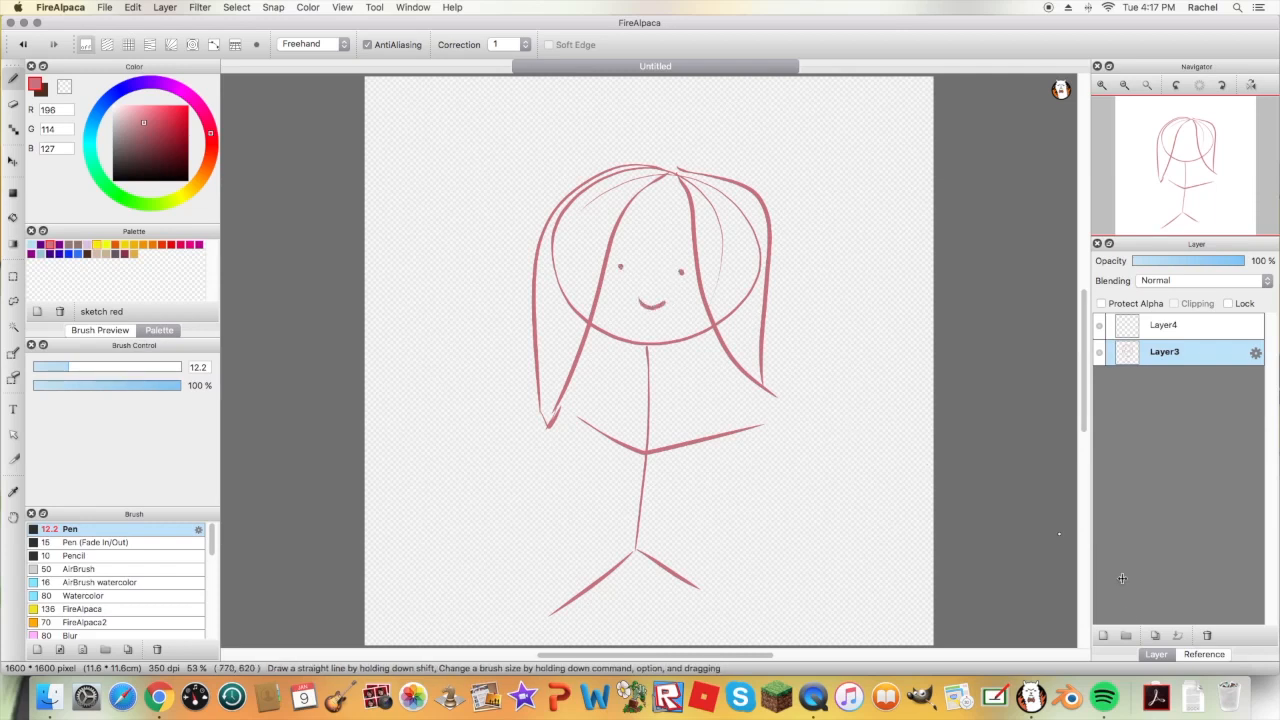
# Add an empty layer directly above Layer3 and duplicate Layer3 with the stick figure
pyautogui.click(1102, 636)
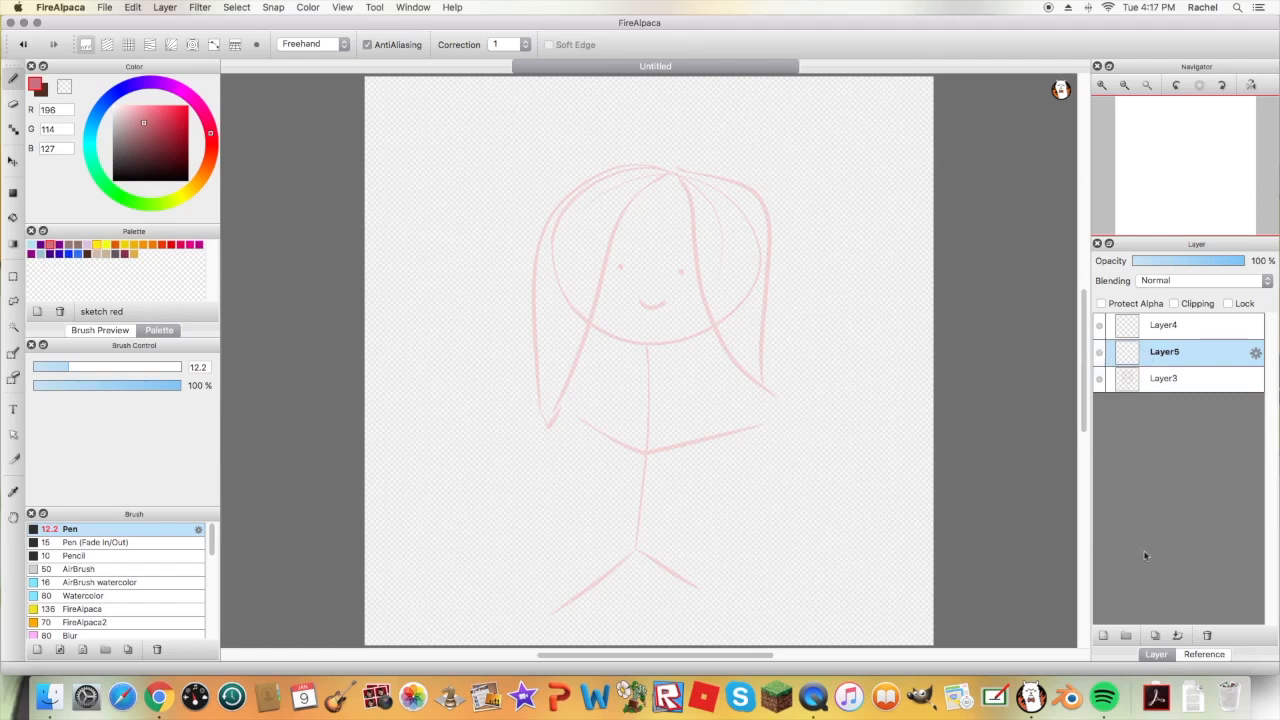
pyautogui.click(1164, 382)
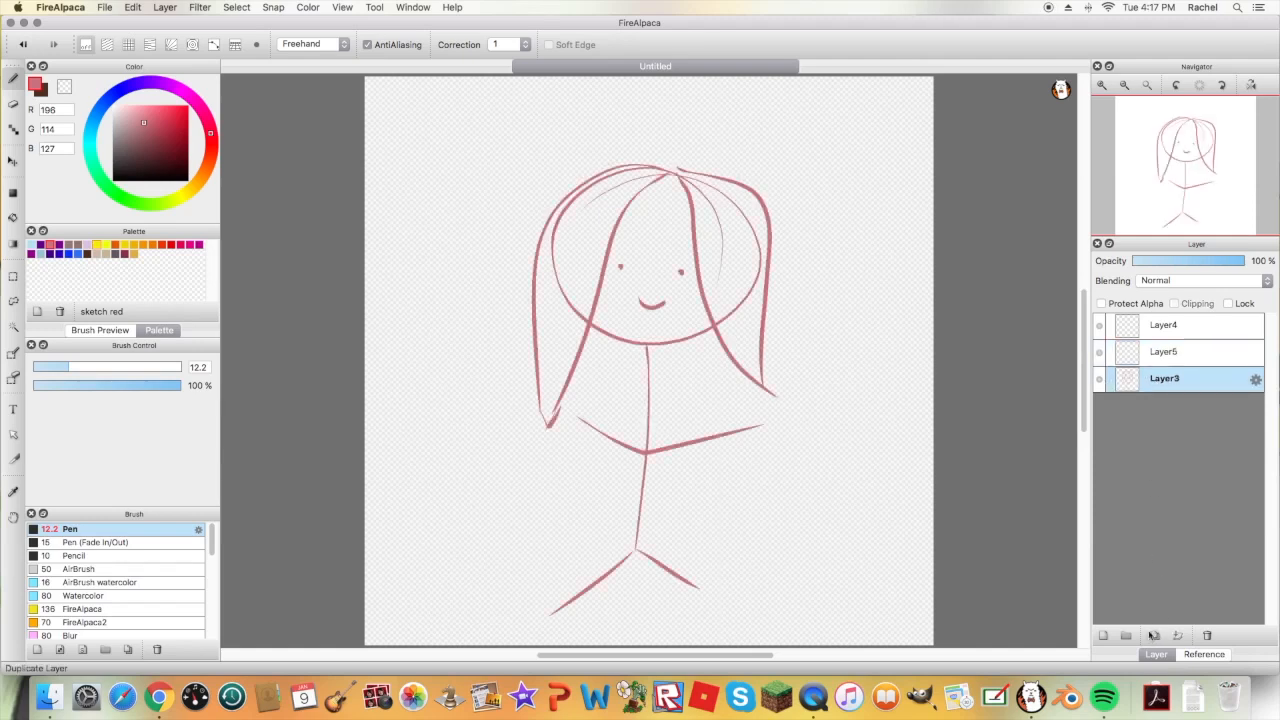
pyautogui.click(1155, 635)
# Delete the empty Layer5, compare the two Layer3 frames and make the upper one active
pyautogui.click(1123, 409)
pyautogui.click(1131, 383)
pyautogui.click(1134, 408)
pyautogui.click(1146, 375)
pyautogui.click(1154, 359)
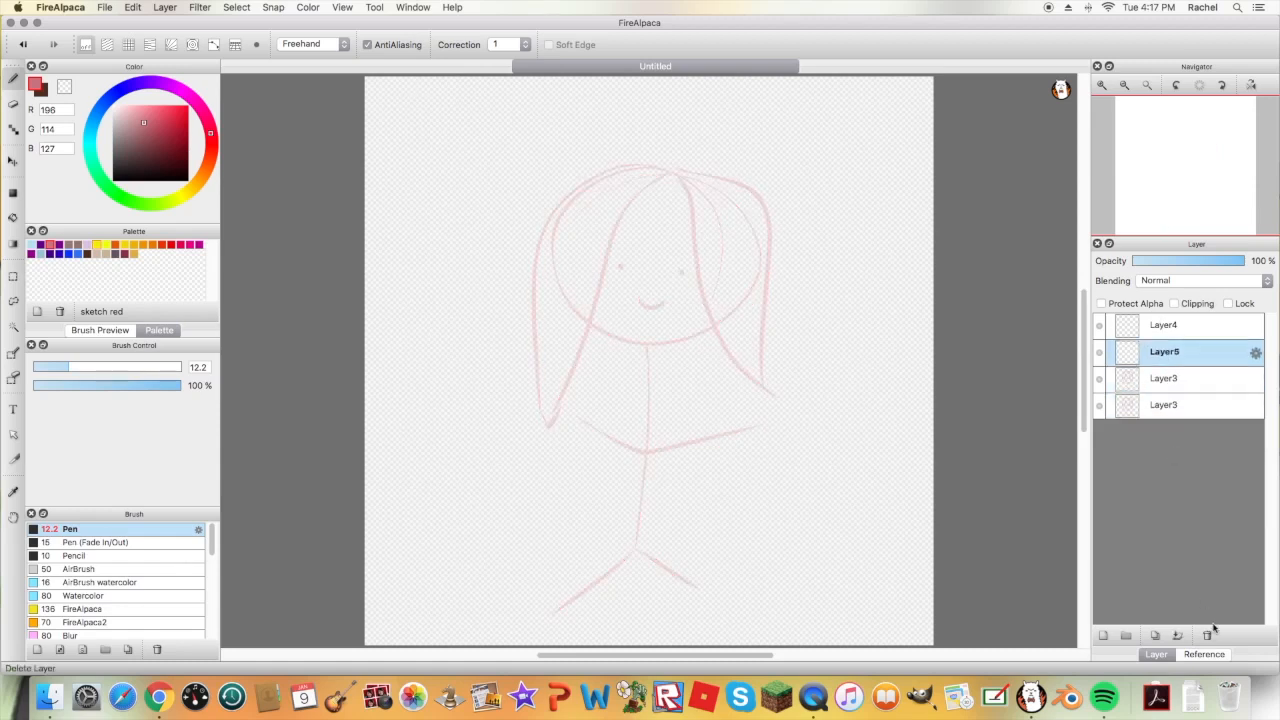
pyautogui.click(1207, 635)
pyautogui.click(1170, 380)
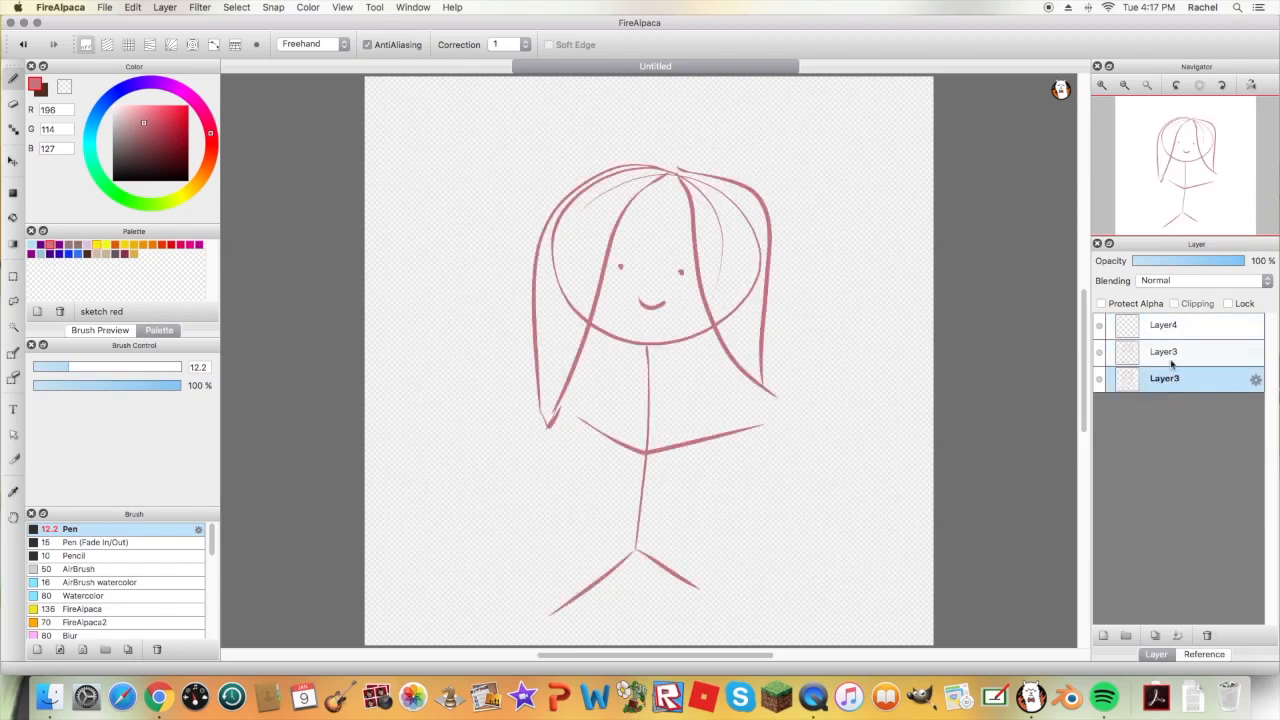
pyautogui.click(1168, 360)
pyautogui.click(1178, 381)
pyautogui.click(1174, 356)
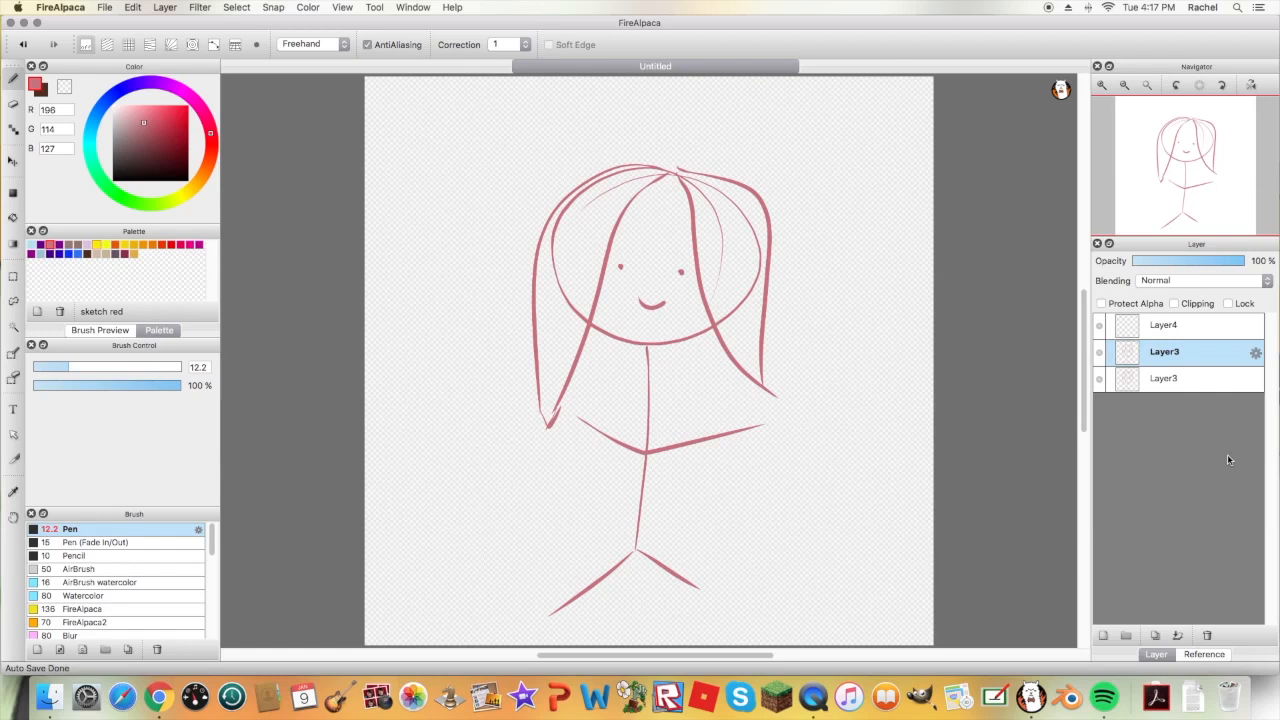
# Try to erase part of the upper Layer3 copy with the size 1000 eraser, and undo the erasure
pyautogui.click(13, 103)
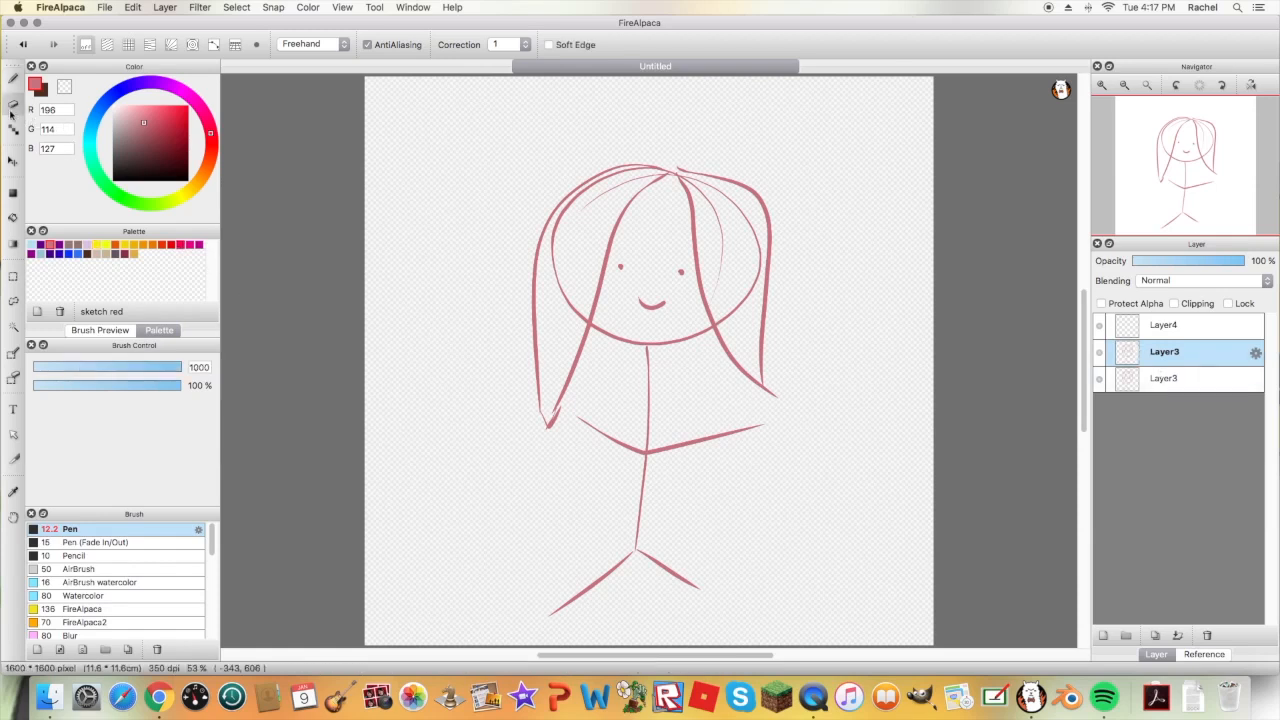
pyautogui.click(646, 306)
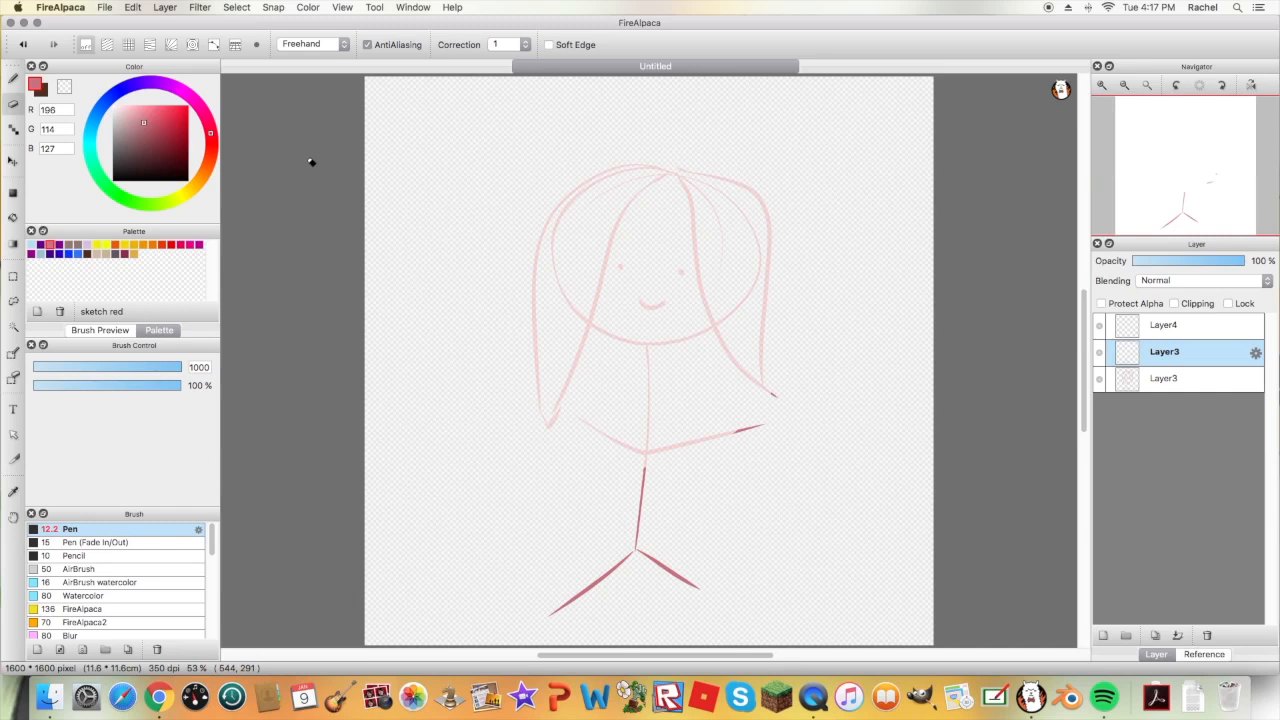
pyautogui.click(106, 8)
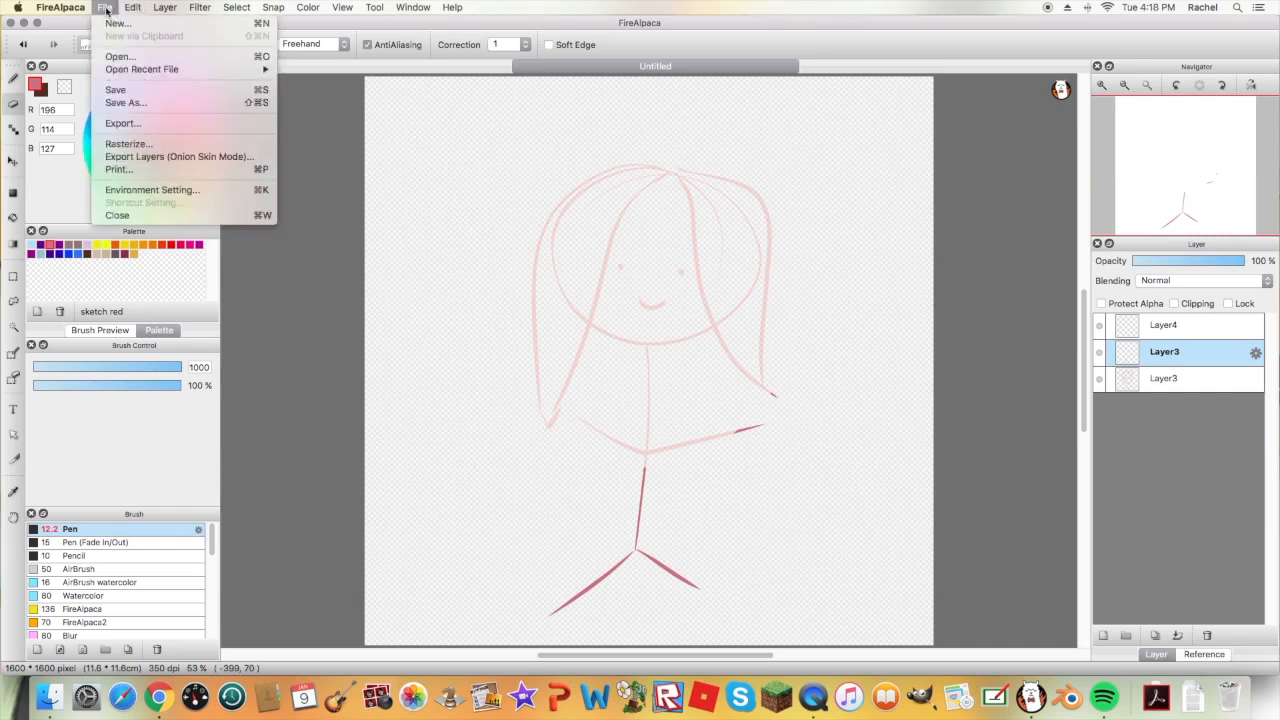
pyautogui.moveTo(136, 16)
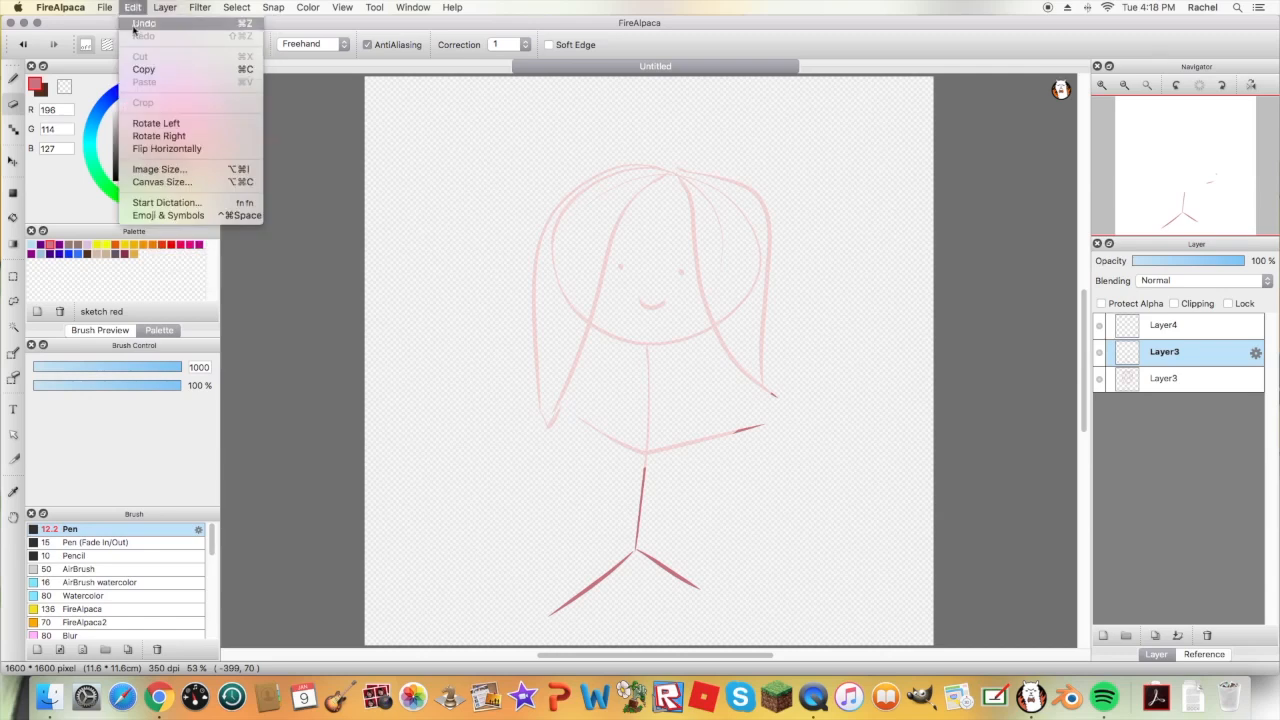
pyautogui.click(136, 10)
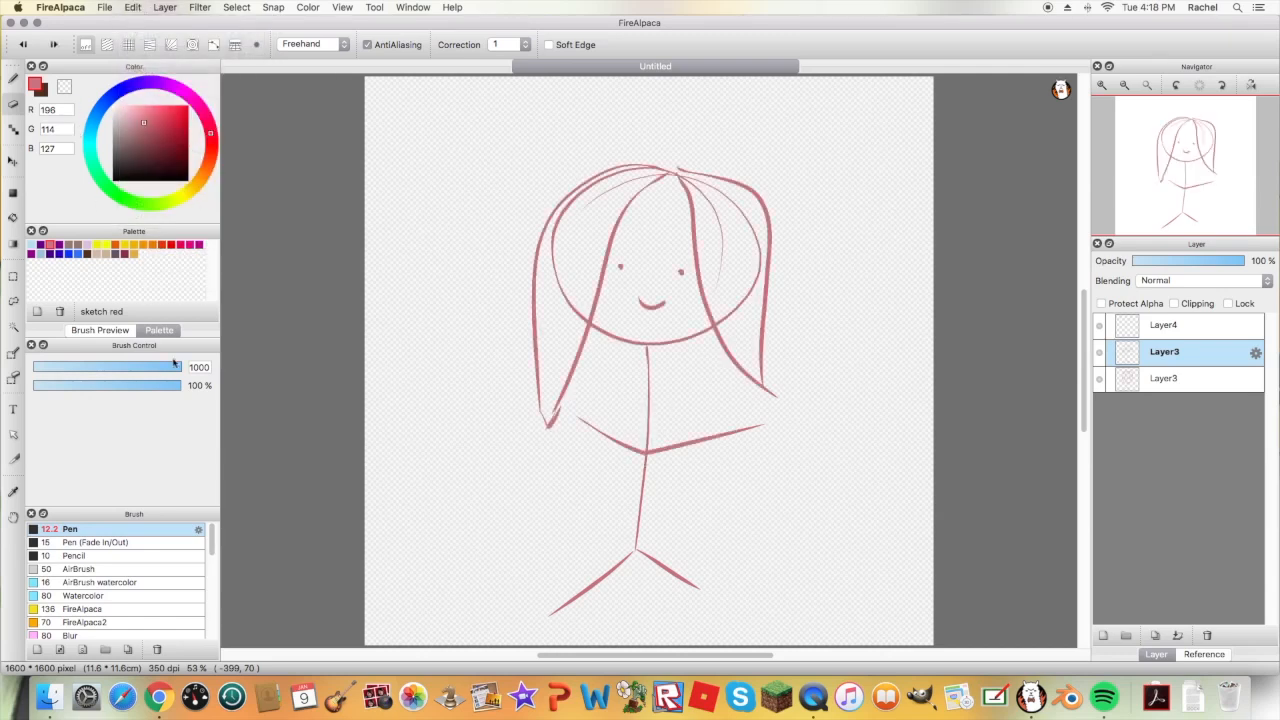
# Erase the smile on the upper Layer3 copy with the size 6 eraser and draw an open mouth in blue with the size 4.9 pen
pyautogui.moveTo(129, 370); pyautogui.dragTo(50, 368)
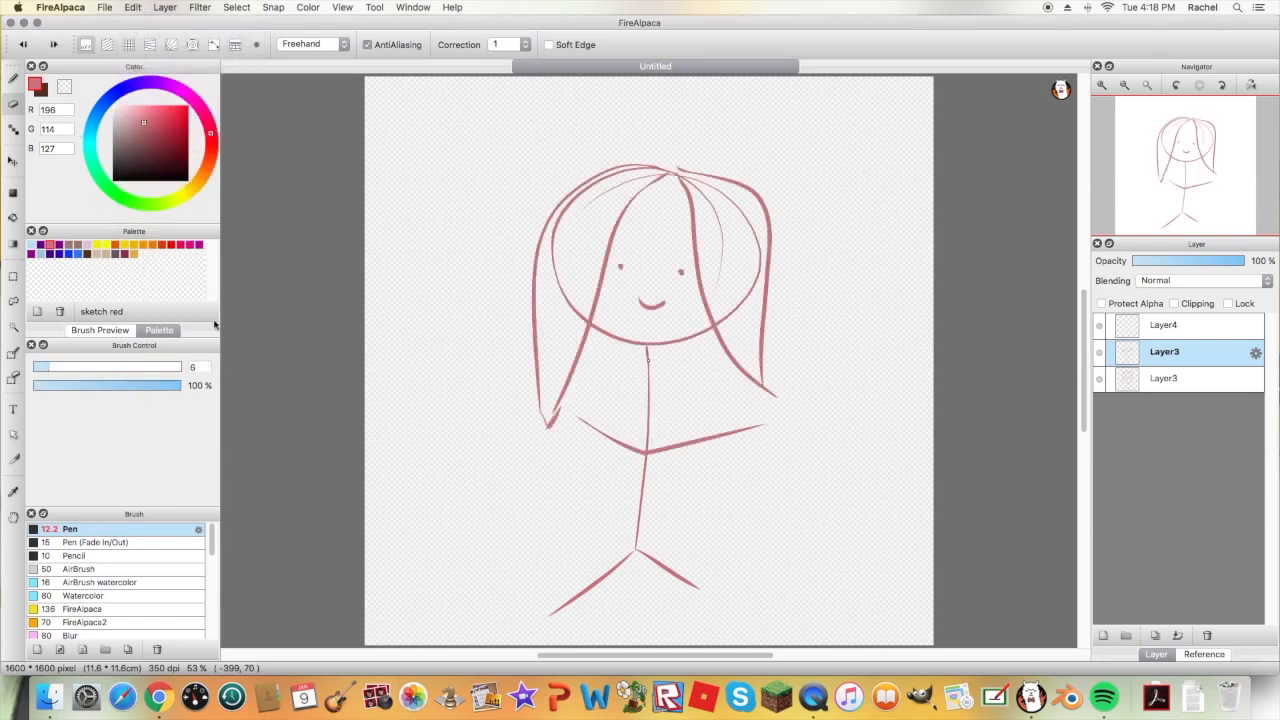
pyautogui.moveTo(657, 310)
pyautogui.mouseDown()
pyautogui.moveTo(671, 303)
pyautogui.moveTo(642, 301)
pyautogui.moveTo(664, 304)
pyautogui.mouseUp()
pyautogui.click(58, 367)
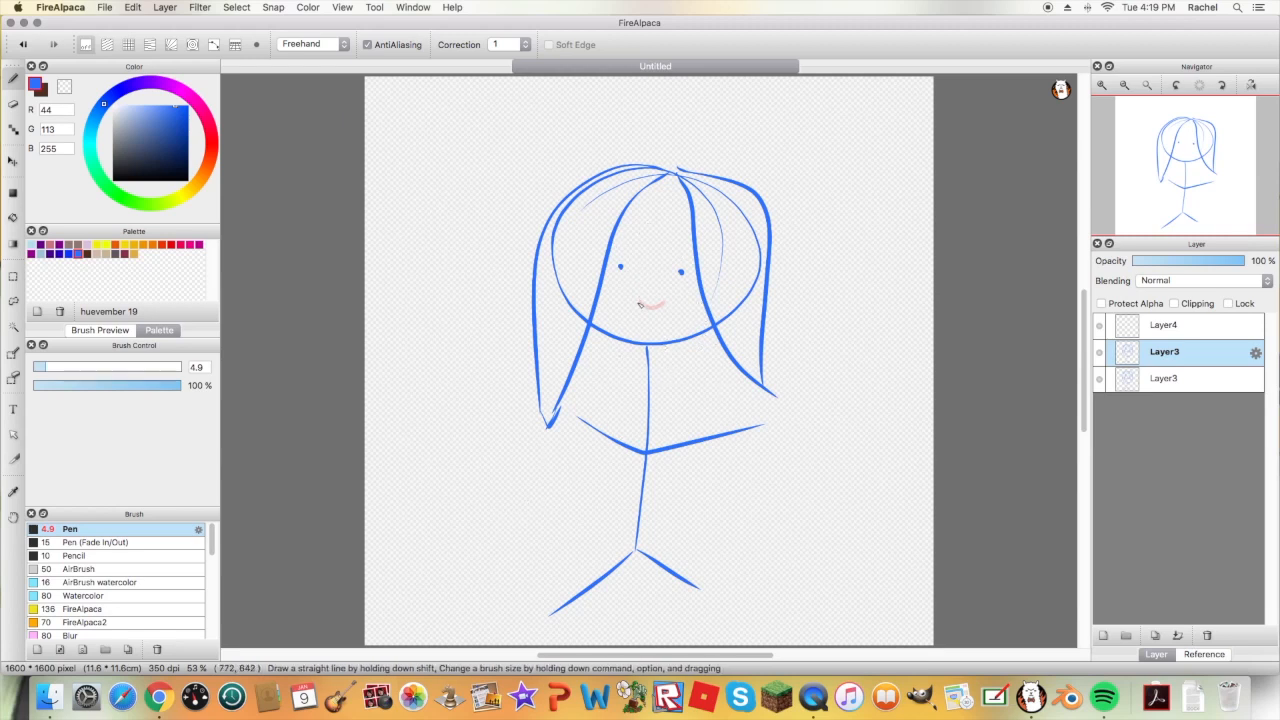
pyautogui.moveTo(637, 299); pyautogui.dragTo(663, 302)
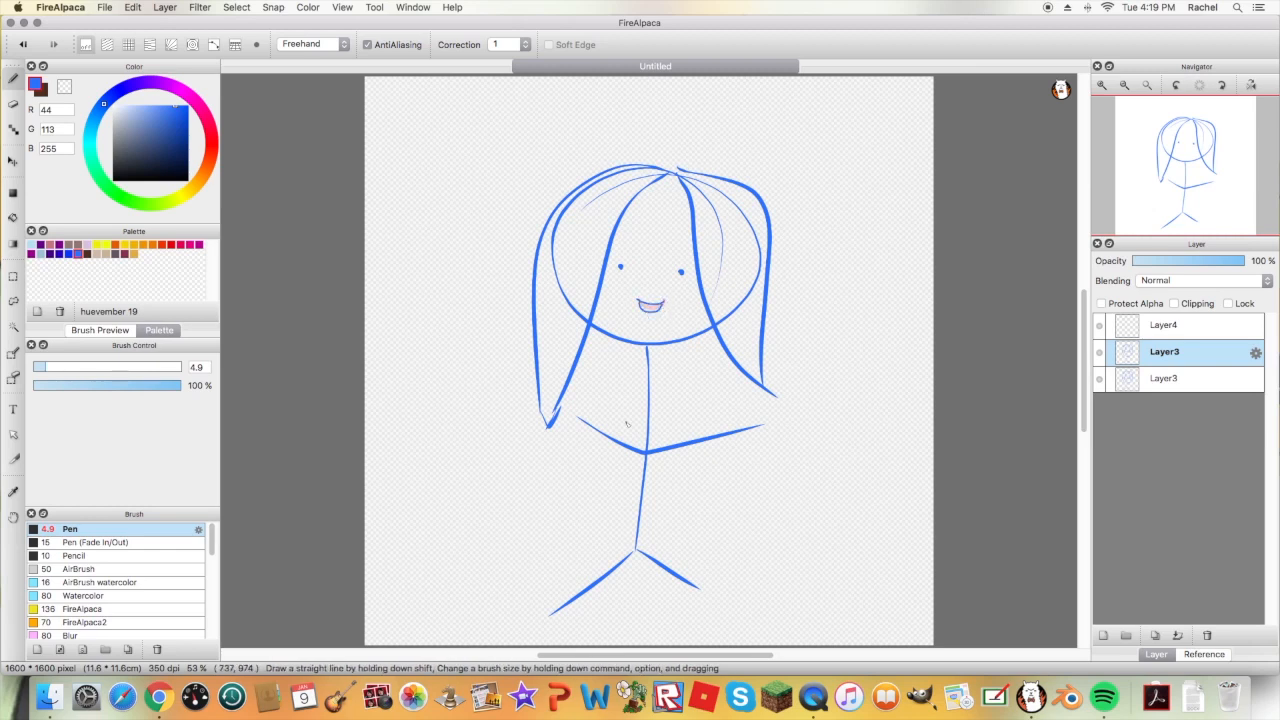
# Flip repeatedly between the two Layer3 frames and Layer4 to examine how the mouth changes from frame to frame
pyautogui.click(1180, 384)
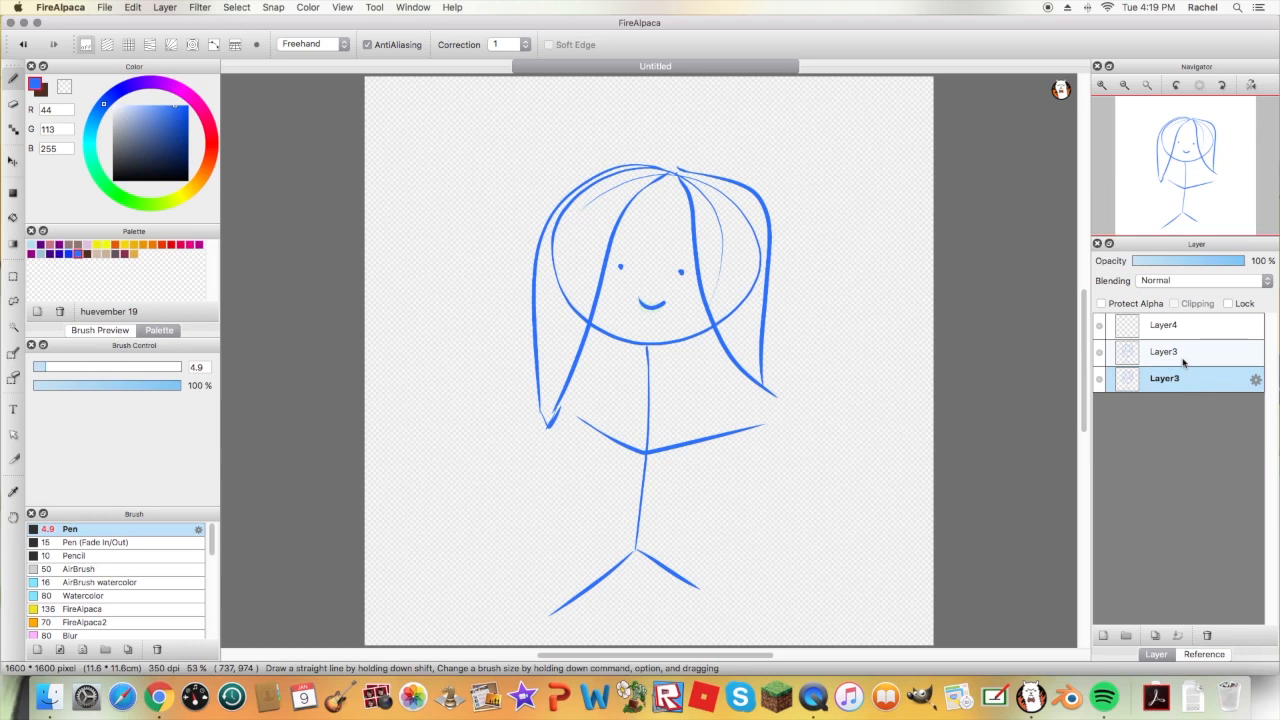
pyautogui.click(1176, 352)
pyautogui.click(1177, 378)
pyautogui.click(1177, 360)
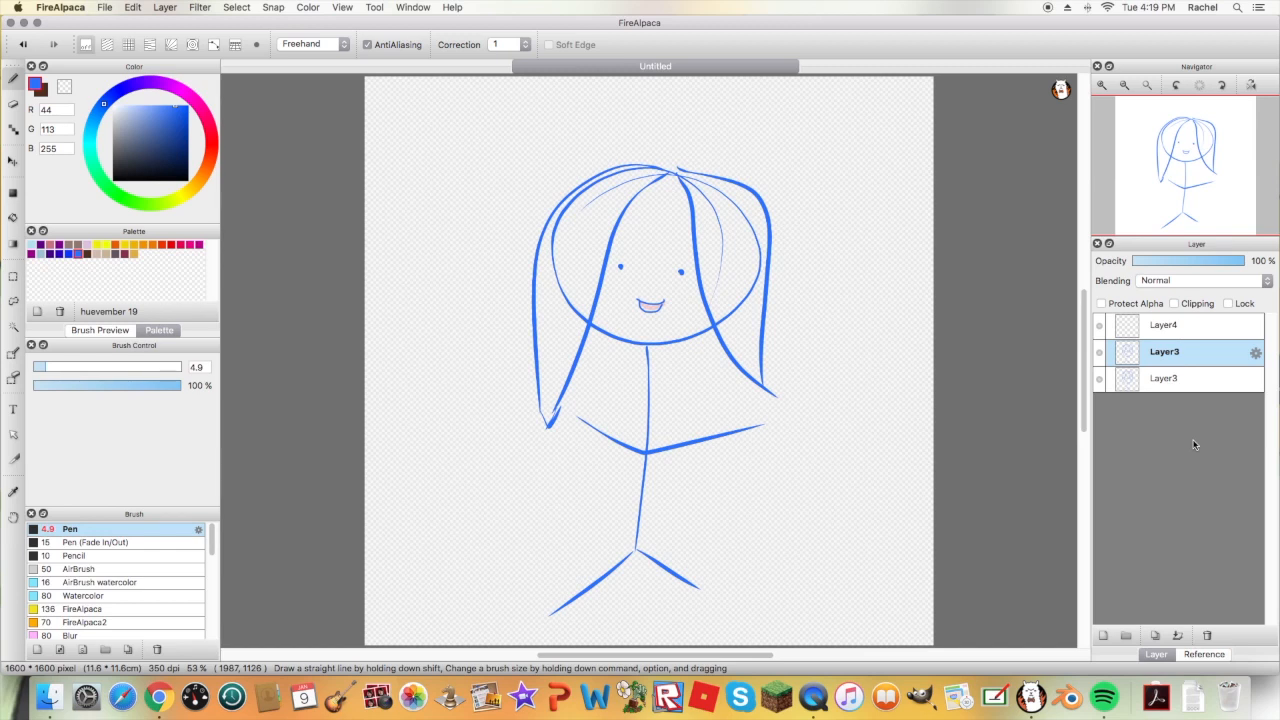
pyautogui.click(1165, 325)
pyautogui.click(1165, 352)
pyautogui.click(1160, 378)
pyautogui.click(1154, 360)
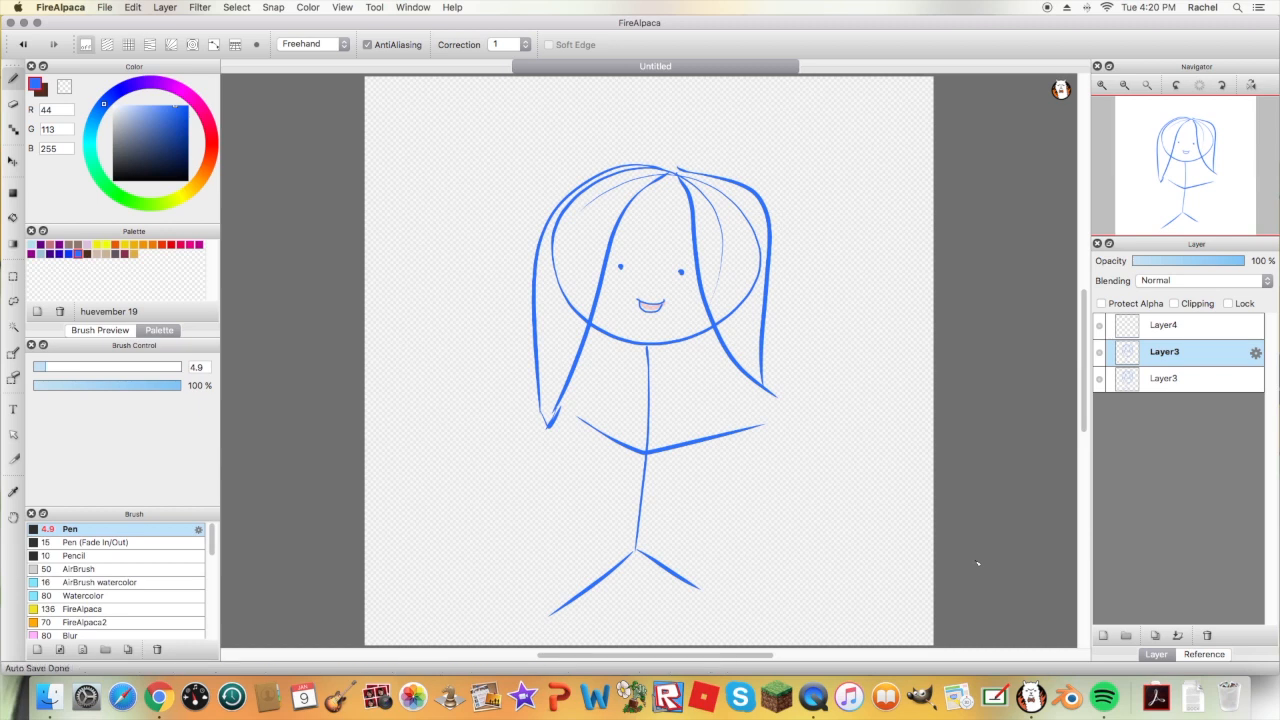
pyautogui.click(1148, 331)
pyautogui.click(1147, 350)
pyautogui.click(1161, 380)
pyautogui.click(1160, 361)
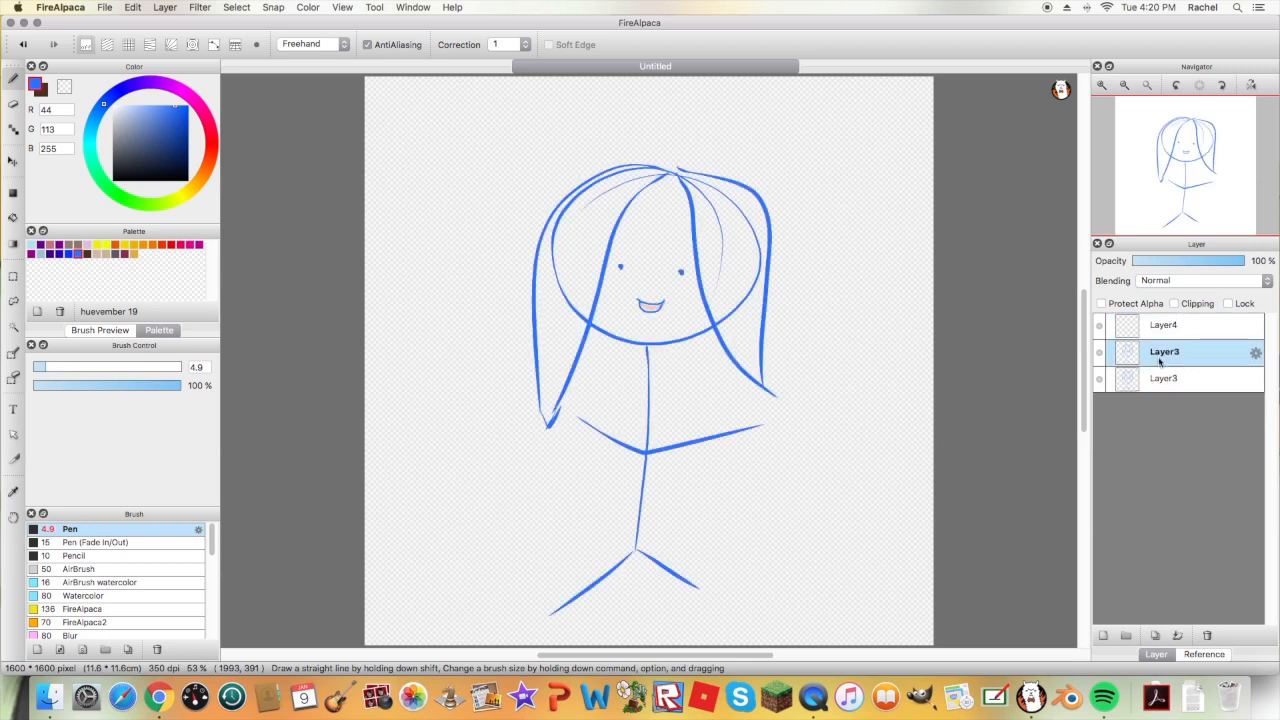
pyautogui.click(1150, 382)
pyautogui.click(1159, 360)
pyautogui.click(1158, 376)
pyautogui.click(1175, 356)
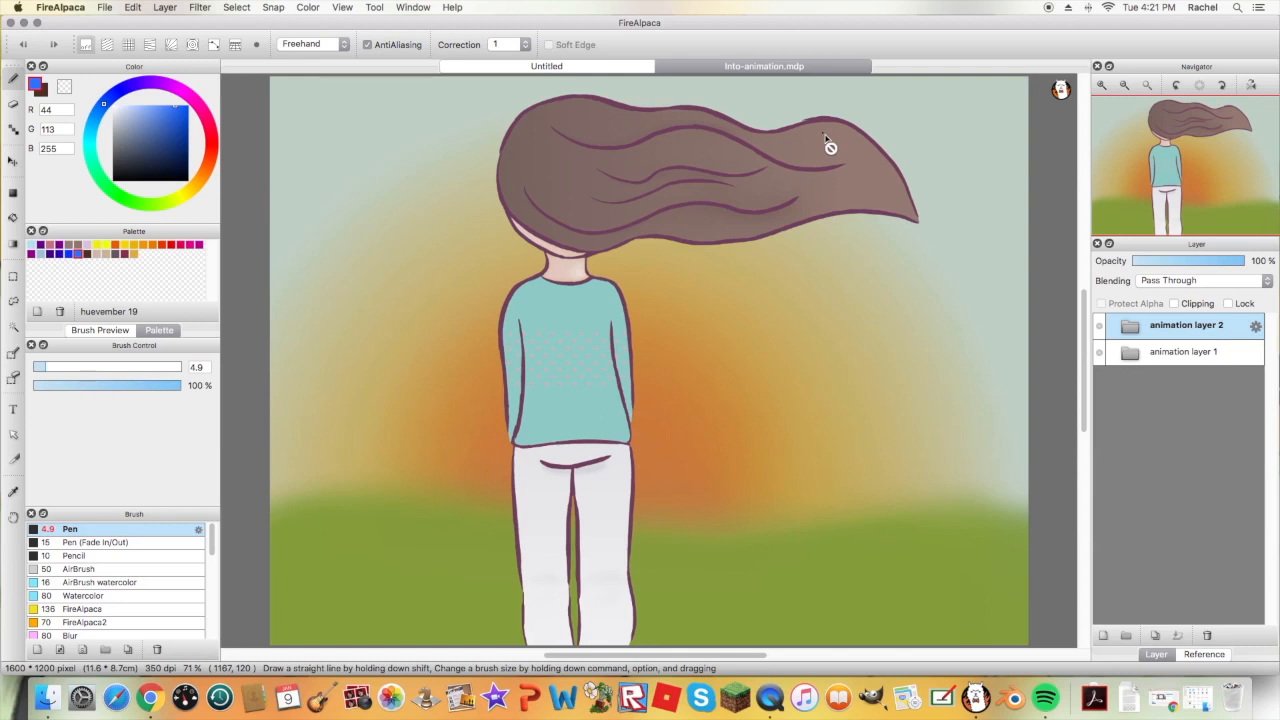
# Turn on Onion Skin Mode for the Into-animation.mdp document
pyautogui.click(271, 8)
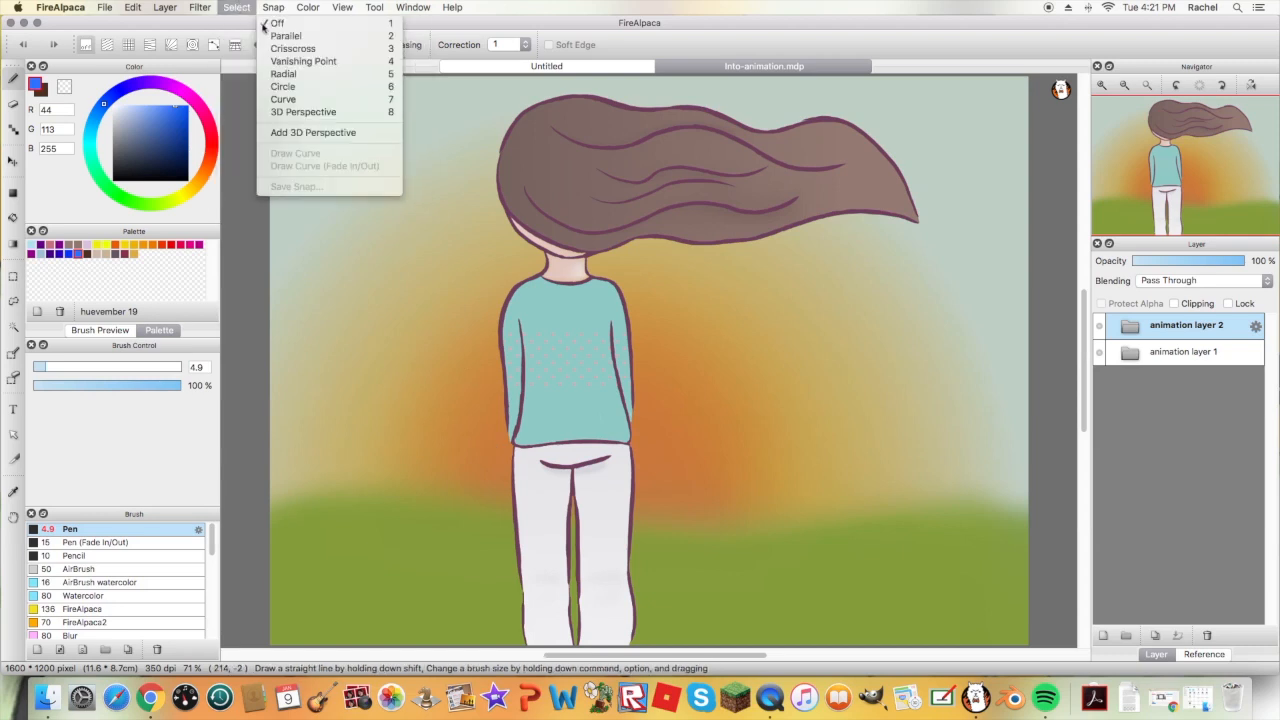
pyautogui.moveTo(342, 8)
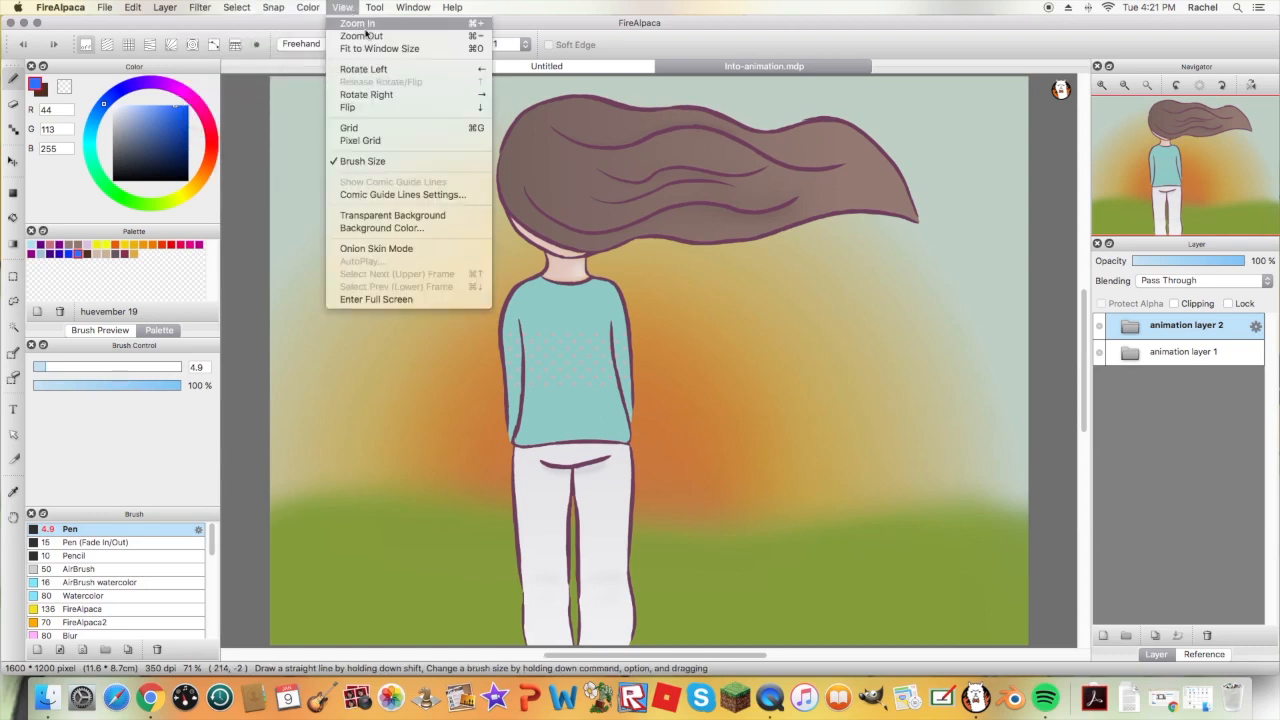
pyautogui.click(380, 248)
# Open the AutoPlay preview of the blowing-hair animation and enlarge its window to cover the canvas
pyautogui.click(342, 8)
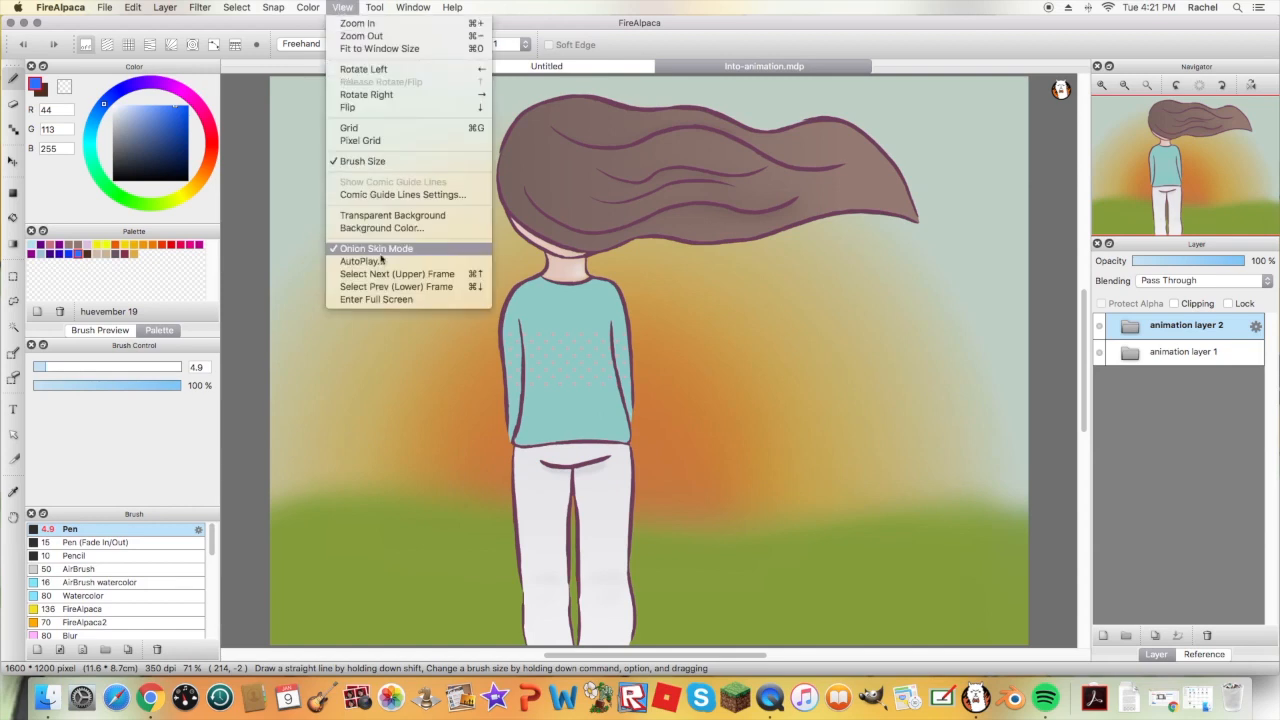
pyautogui.click(385, 261)
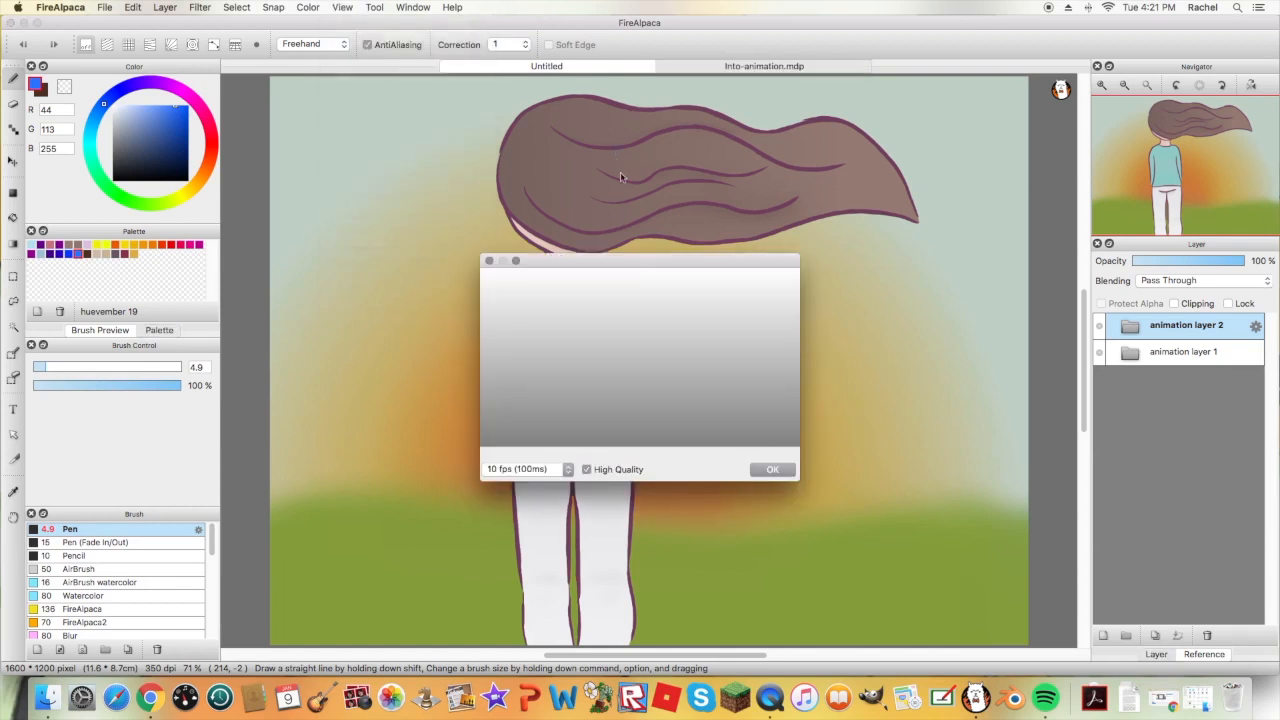
pyautogui.moveTo(620, 260); pyautogui.dragTo(348, 83)
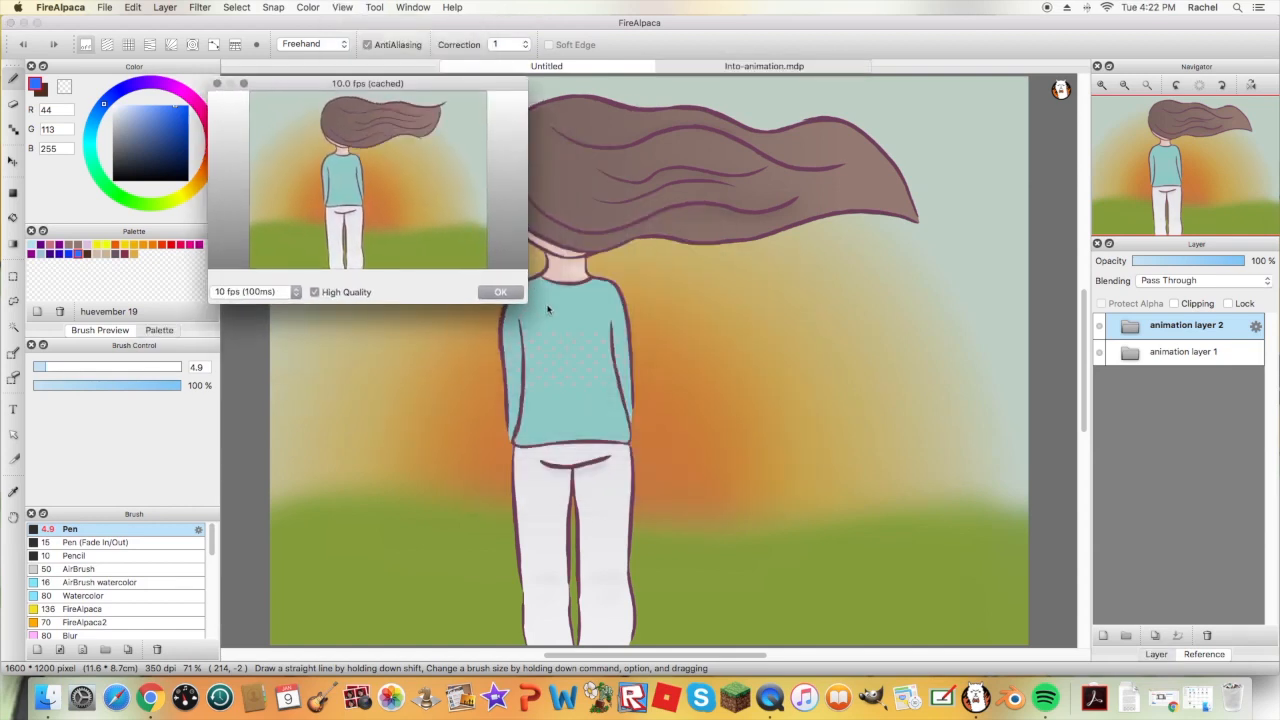
pyautogui.moveTo(527, 302); pyautogui.dragTo(1097, 655)
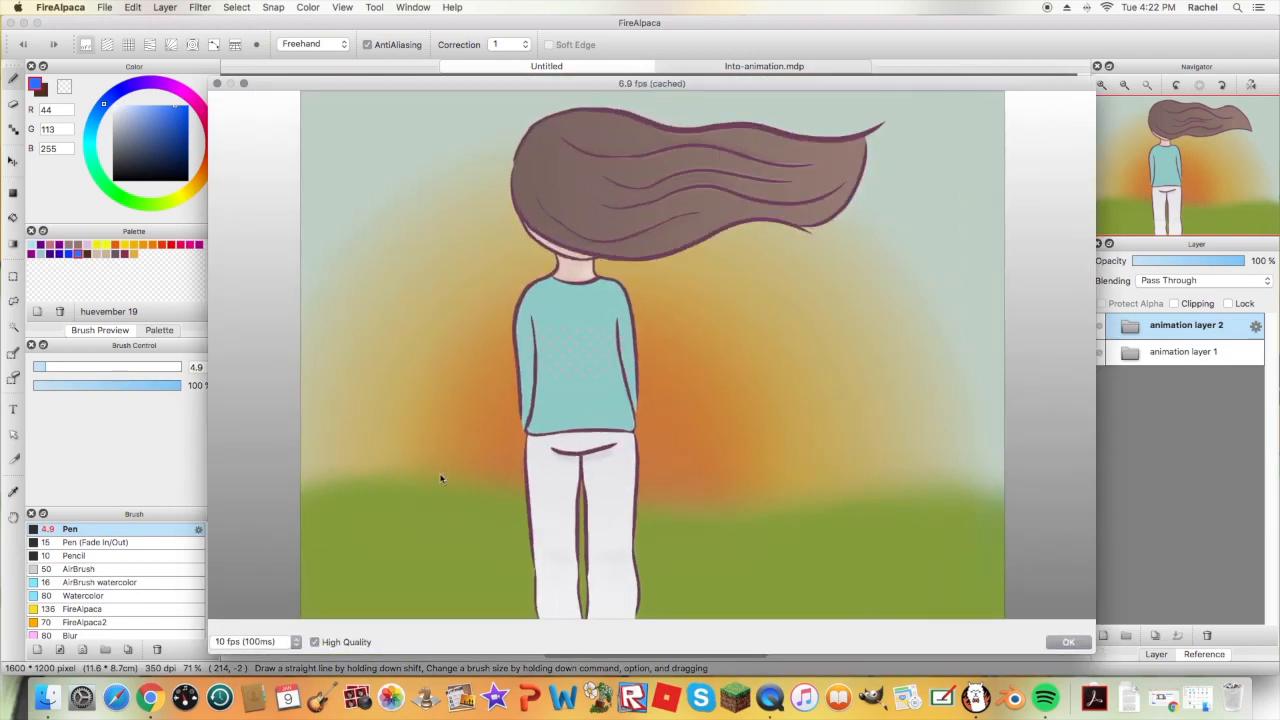
# Preview the hair animation at 6 fps and 5 fps, and move the preview window to the screen's upper corner
pyautogui.click(290, 642)
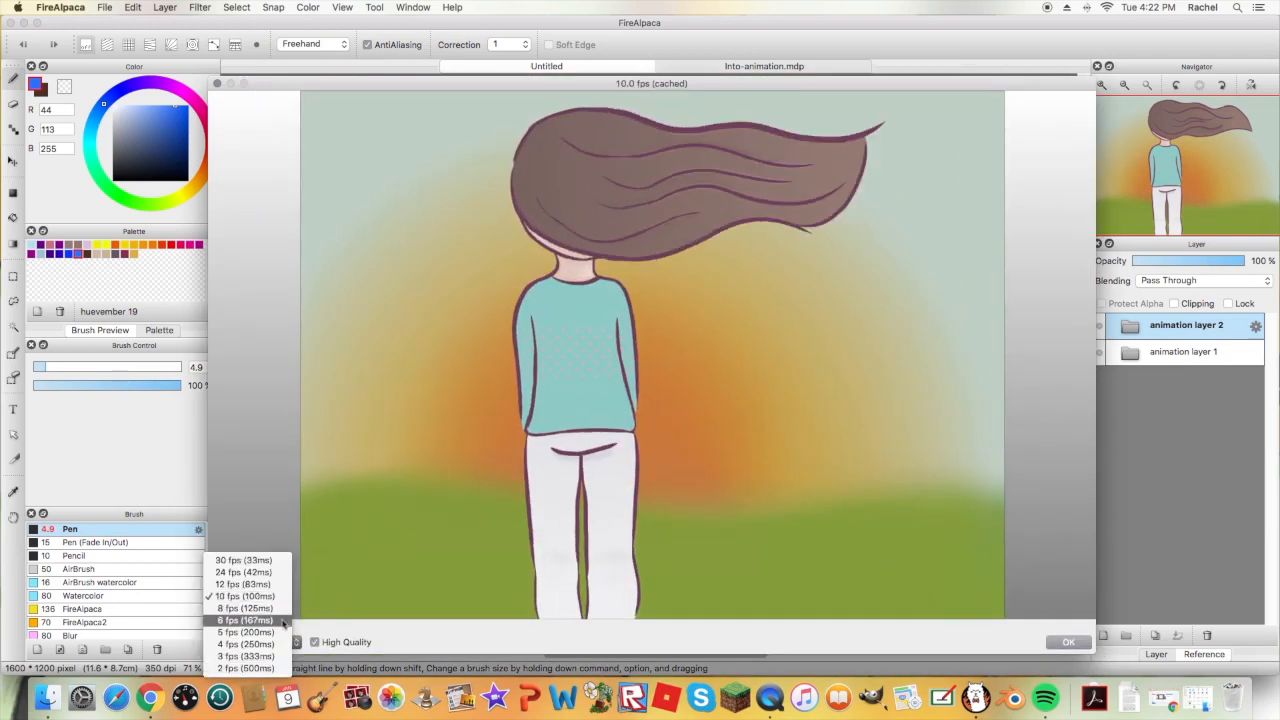
pyautogui.click(283, 621)
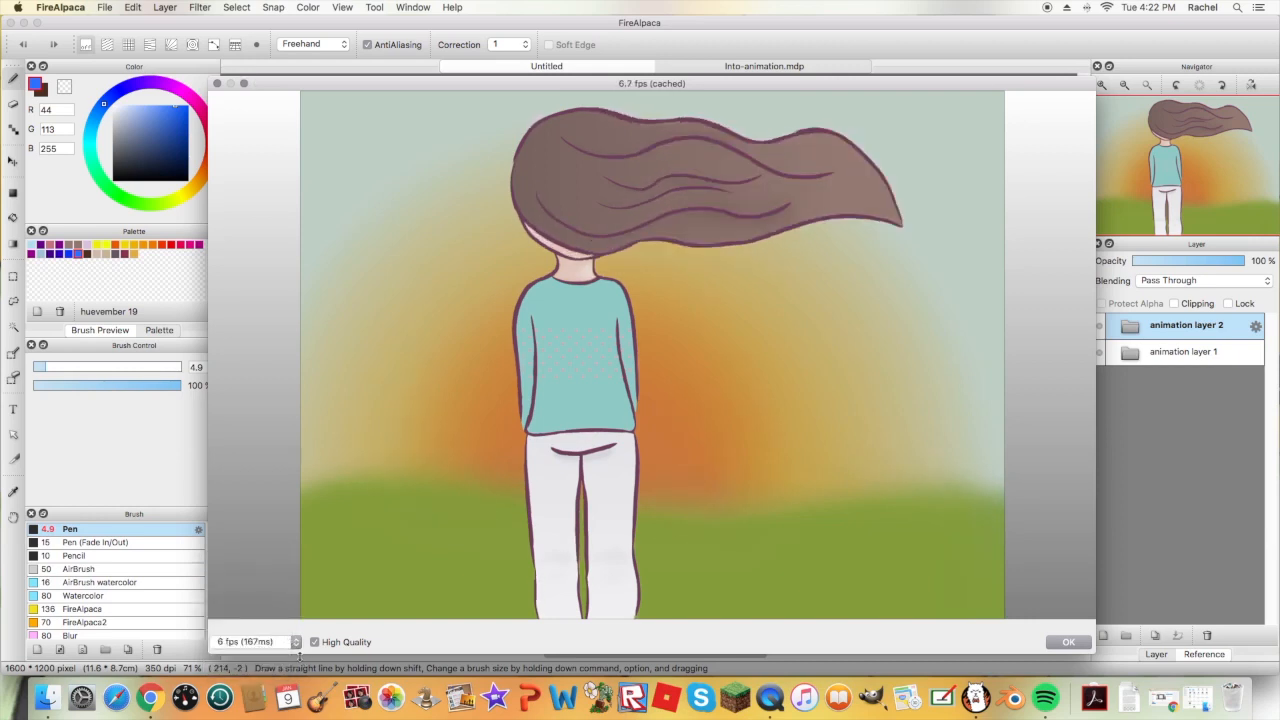
pyautogui.click(296, 642)
pyautogui.click(290, 655)
pyautogui.moveTo(276, 84); pyautogui.dragTo(71, 18)
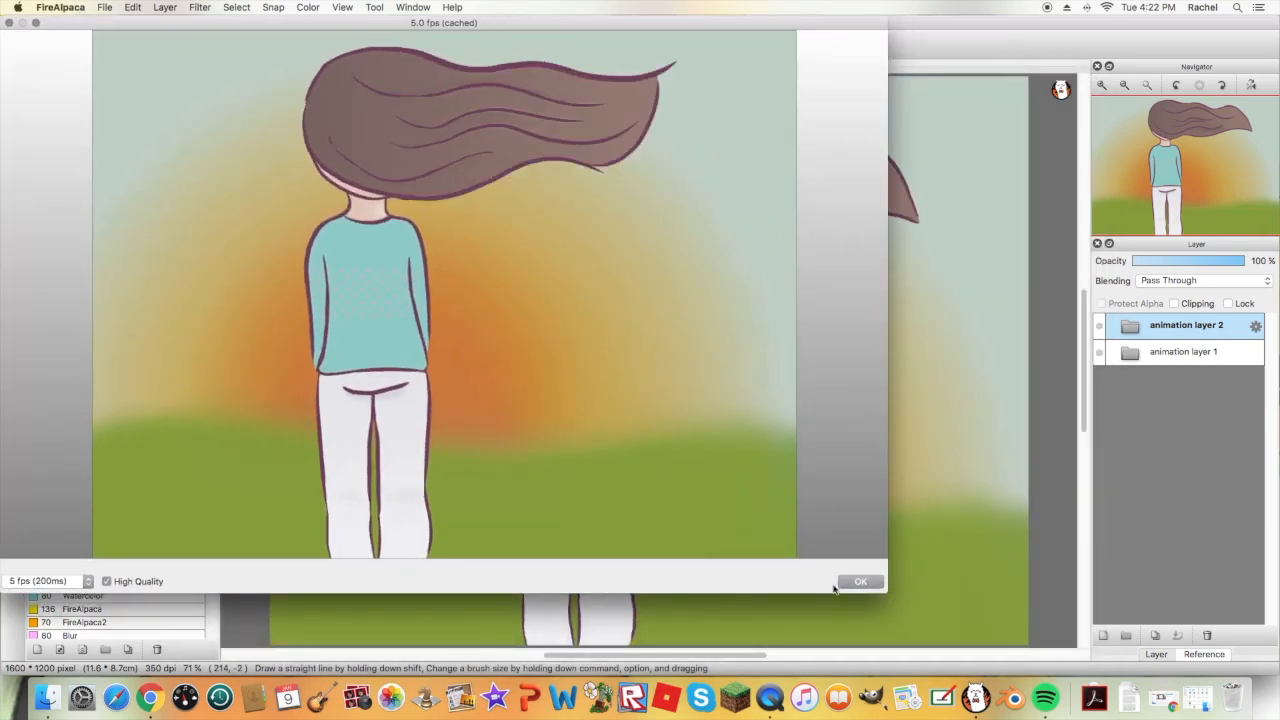
# Enlarge the hair animation preview to nearly fill the screen, close it, and return to the Untitled document
pyautogui.moveTo(887, 591)
pyautogui.mouseDown()
pyautogui.moveTo(1193, 676)
pyautogui.moveTo(1240, 673)
pyautogui.mouseUp()
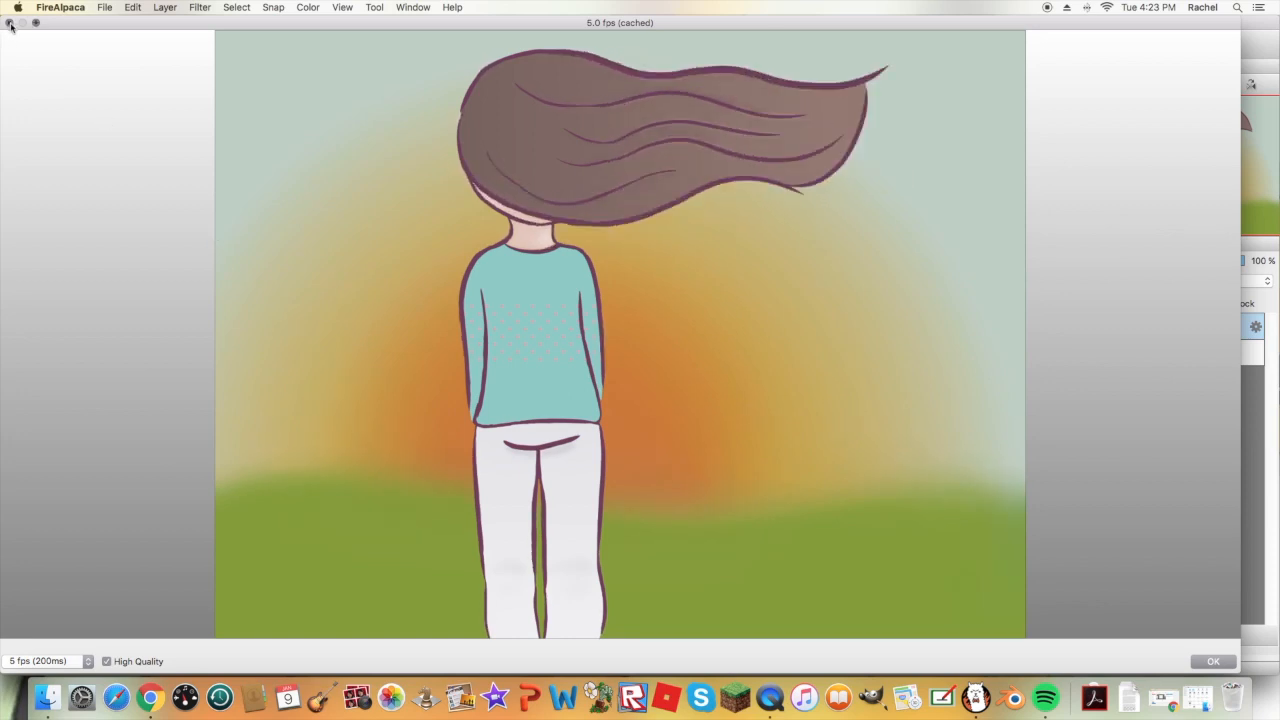
pyautogui.press('Escape')
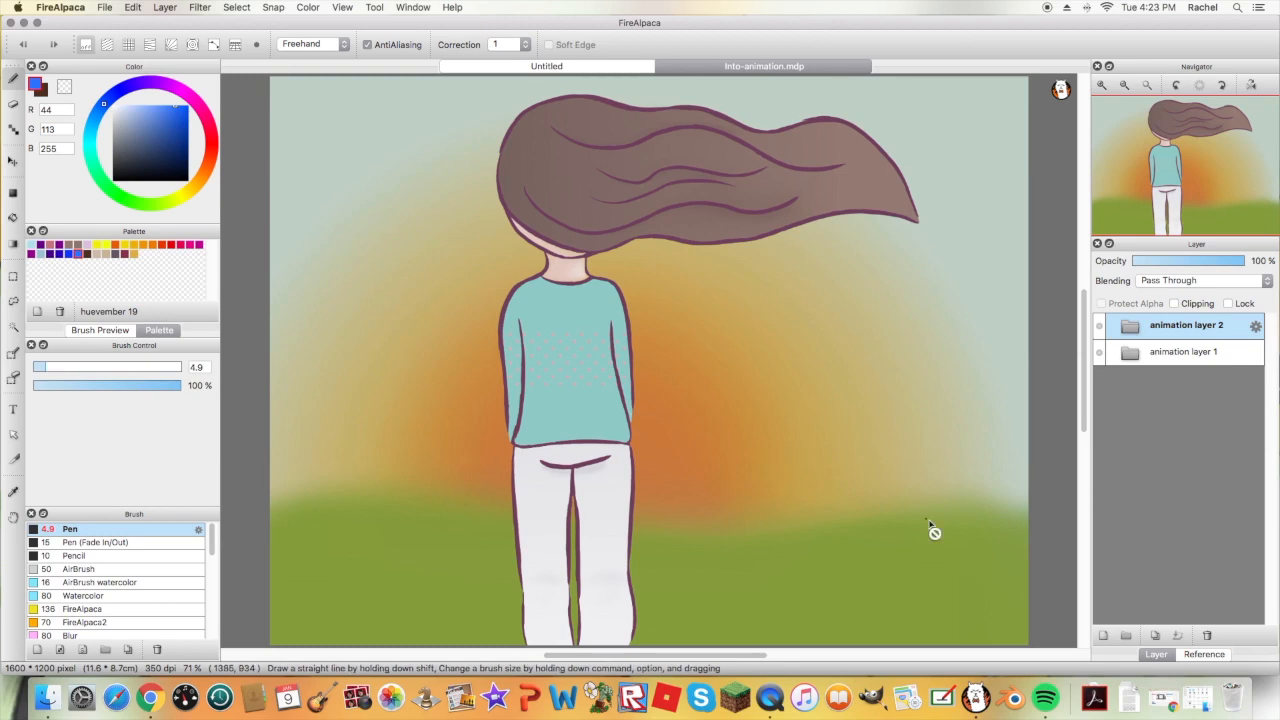
pyautogui.click(547, 66)
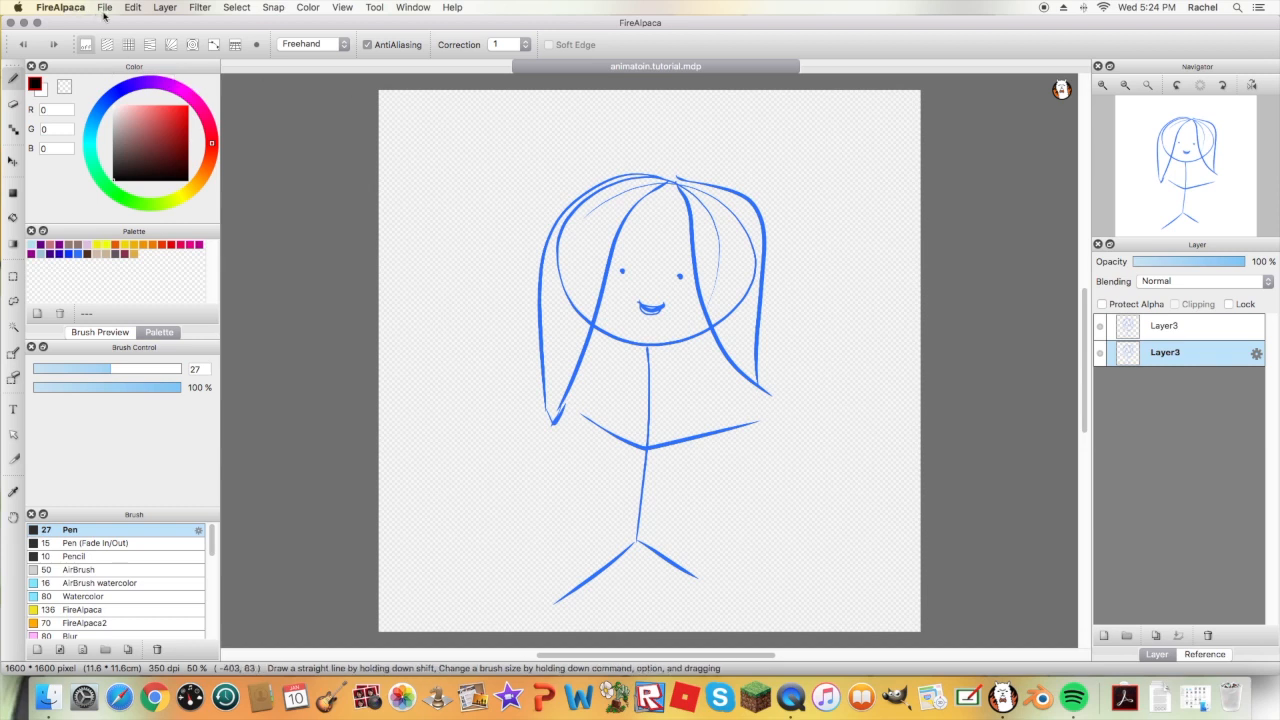
# Turn on Onion Skin Mode for animatoin.tutorial.mdp and export its layers as separate frame images
pyautogui.click(343, 8)
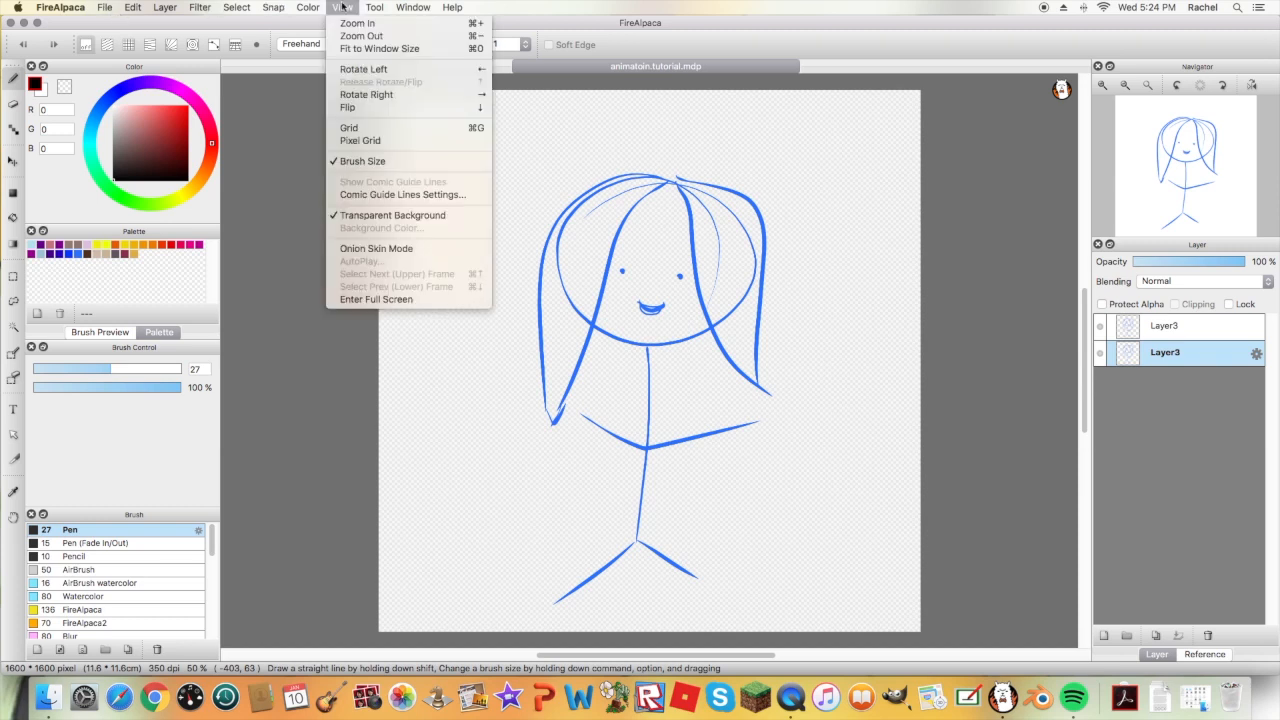
pyautogui.click(412, 249)
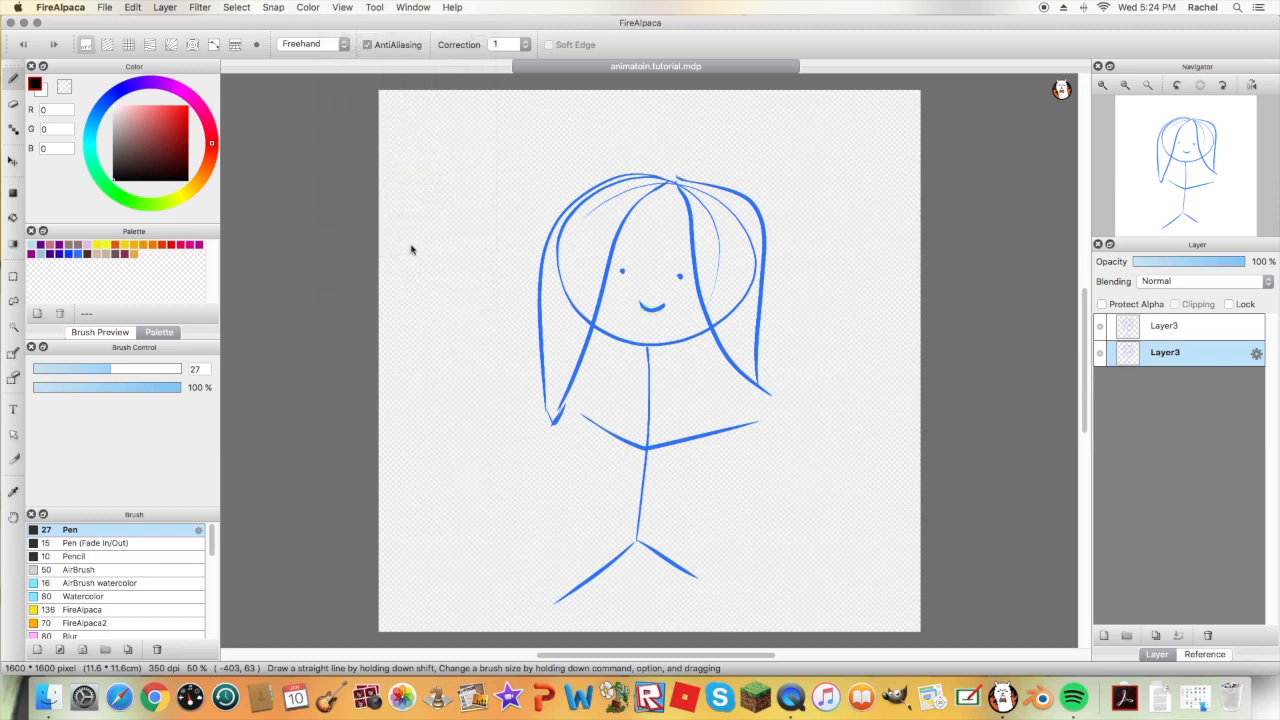
pyautogui.click(106, 8)
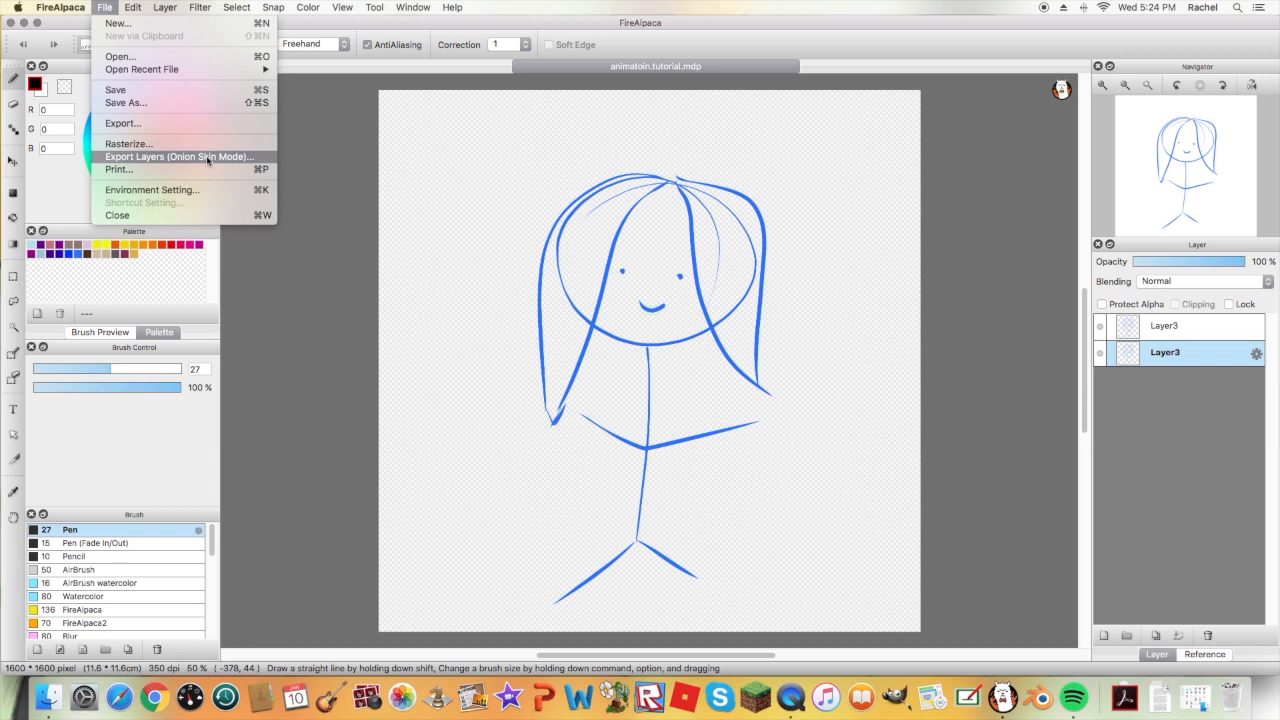
pyautogui.click(204, 160)
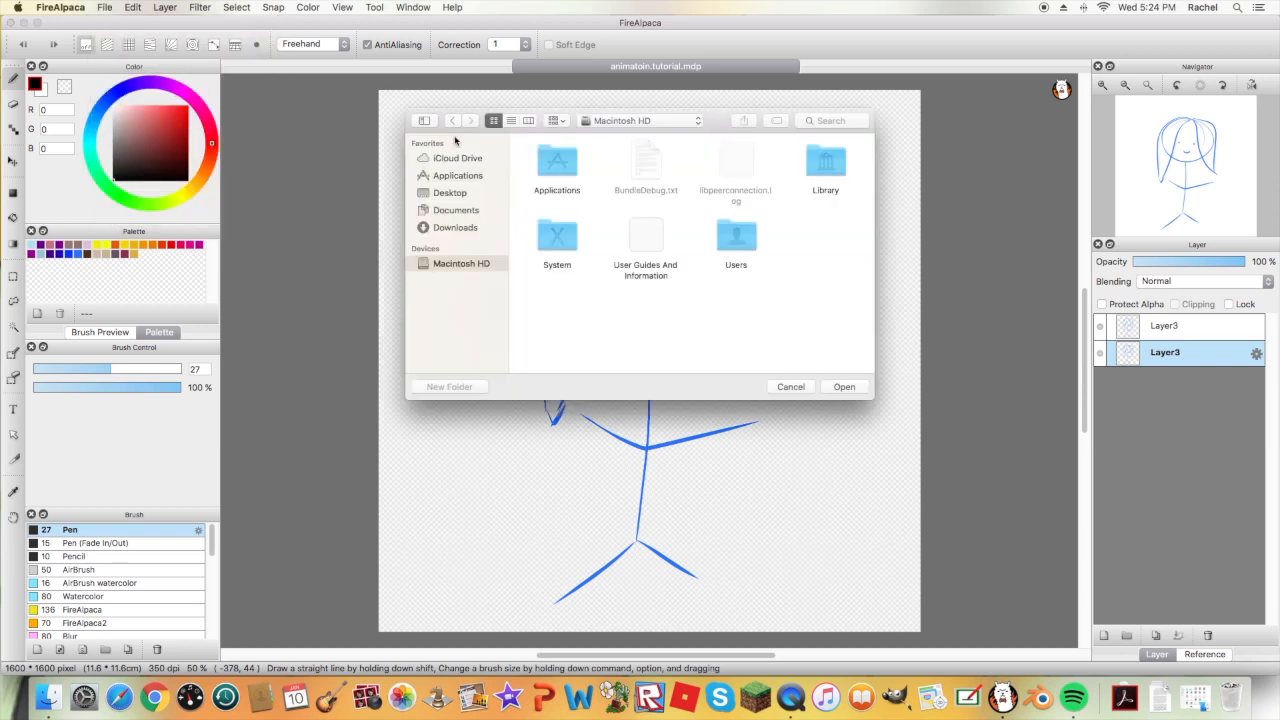
pyautogui.press('Return')
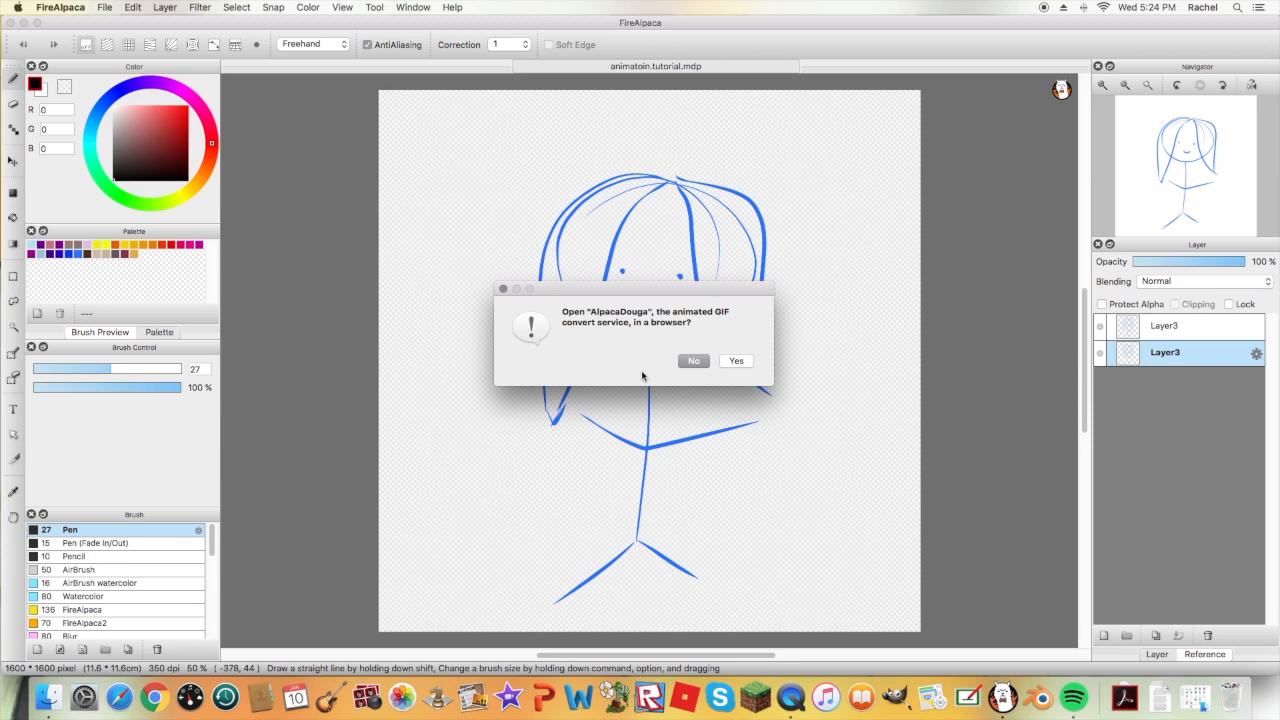
# Open the AlpacaDouga GIF service in the browser and upload the exported frames 000.png and 001.png
pyautogui.click(734, 361)
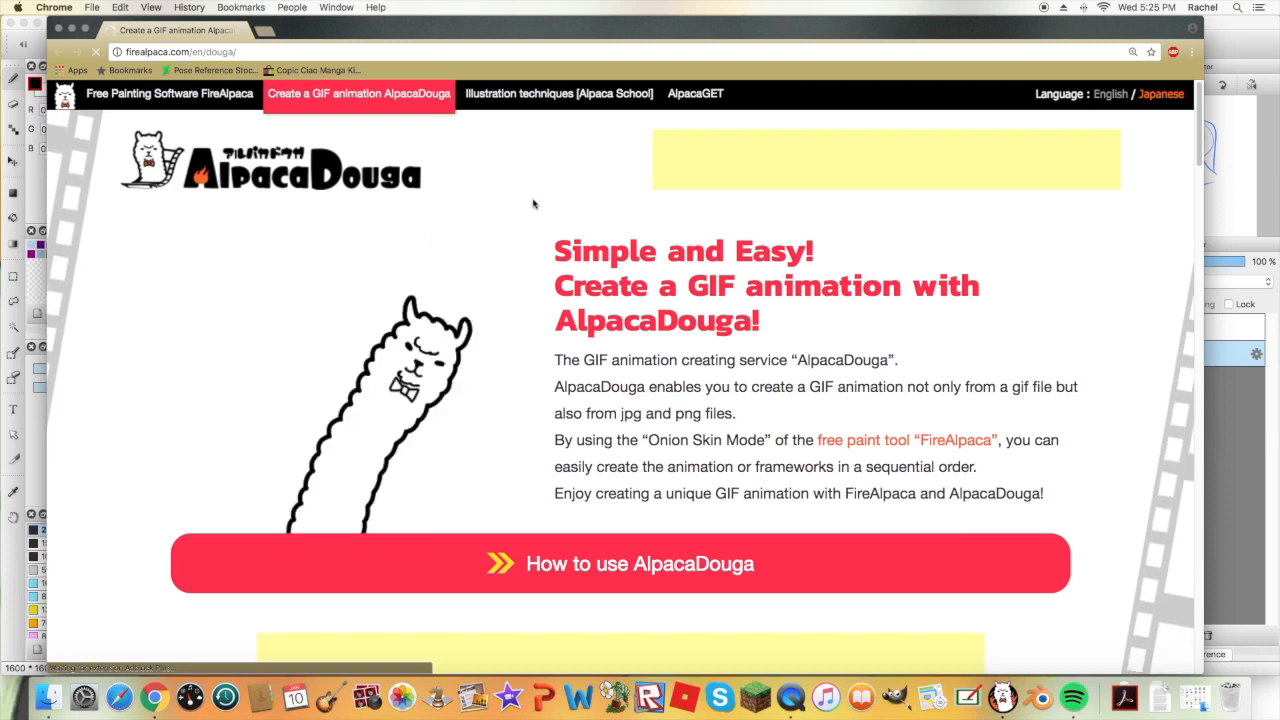
pyautogui.scroll(-5, 523, 218)
pyautogui.scroll(-5, 515, 218)
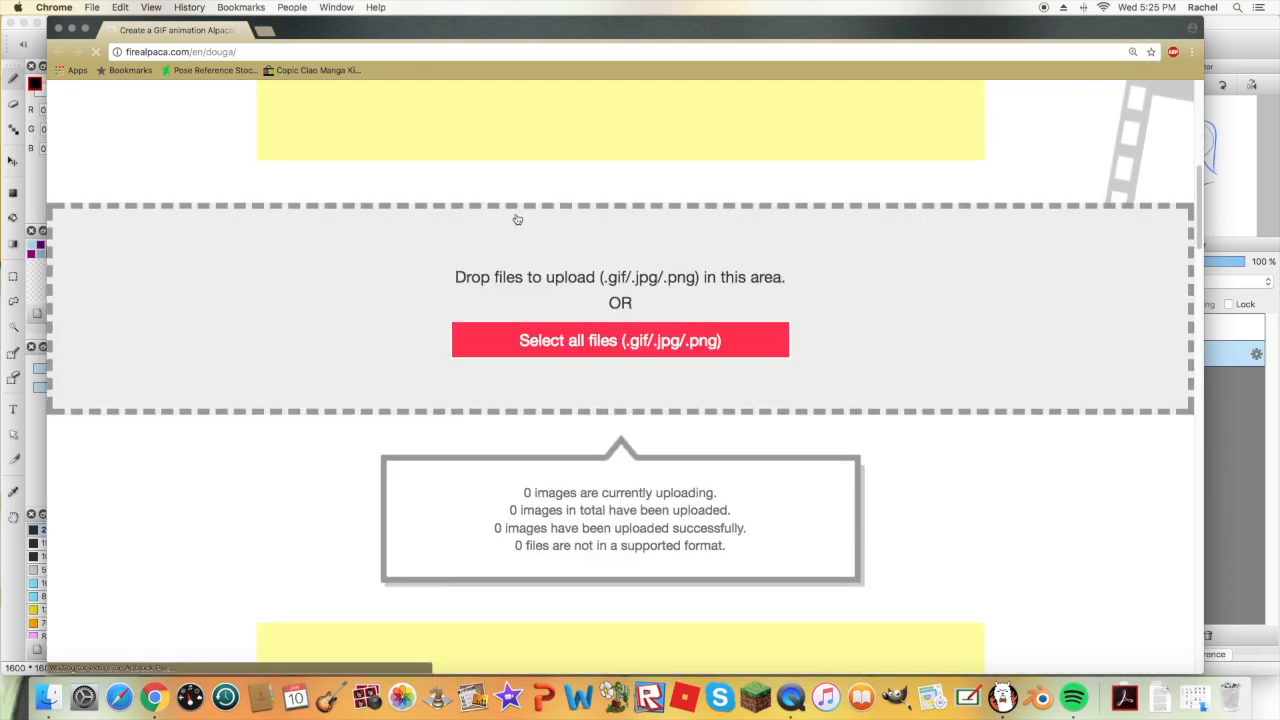
pyautogui.scroll(8, 515, 218)
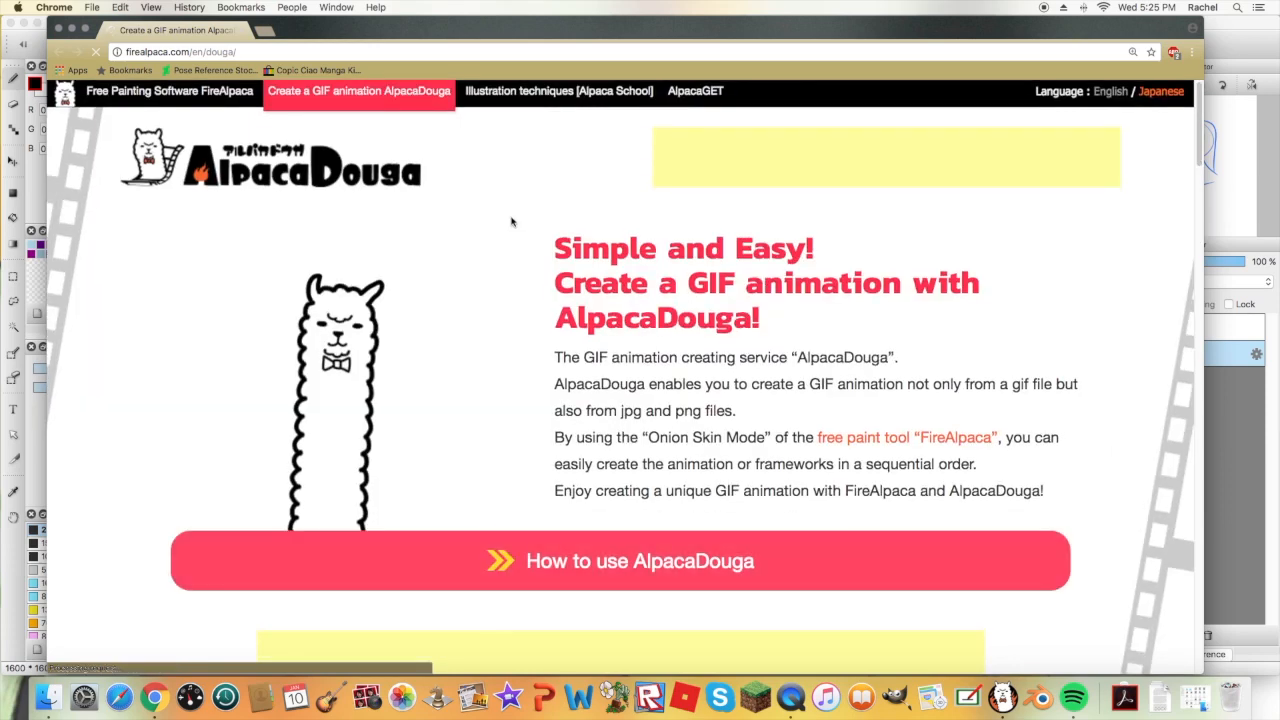
pyautogui.scroll(-4, 512, 218)
pyautogui.scroll(-3, 474, 195)
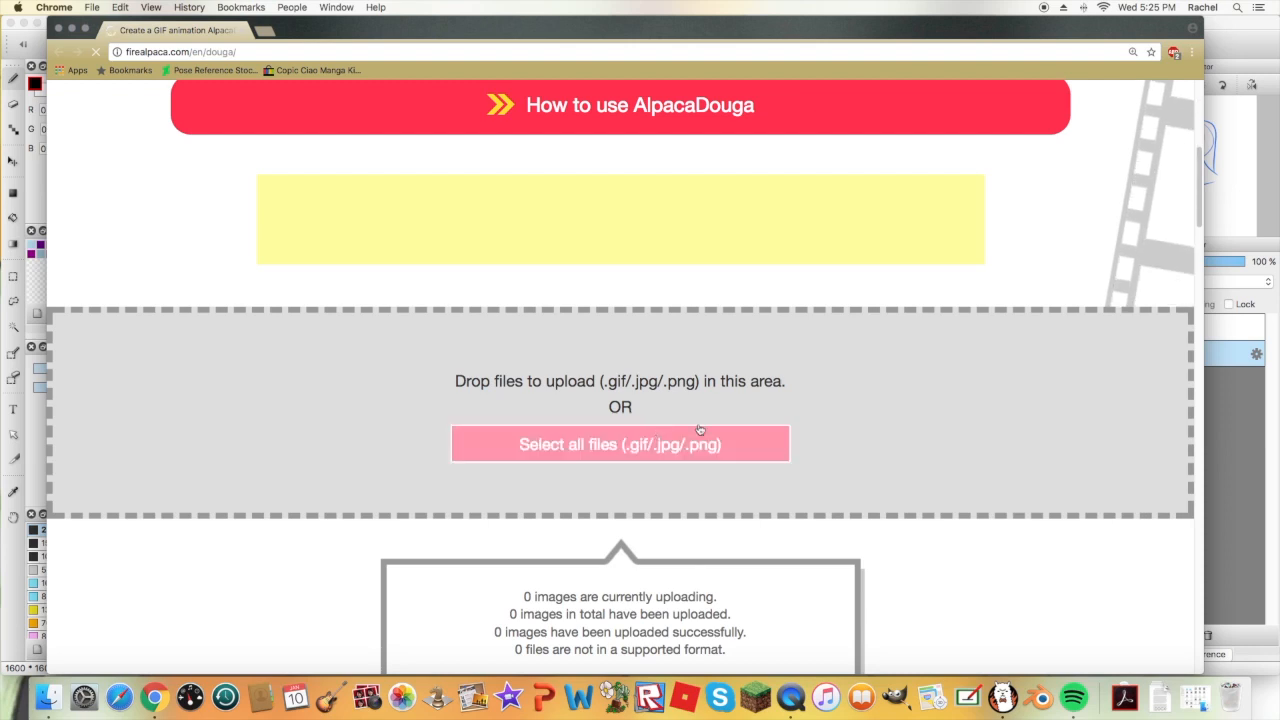
pyautogui.click(641, 452)
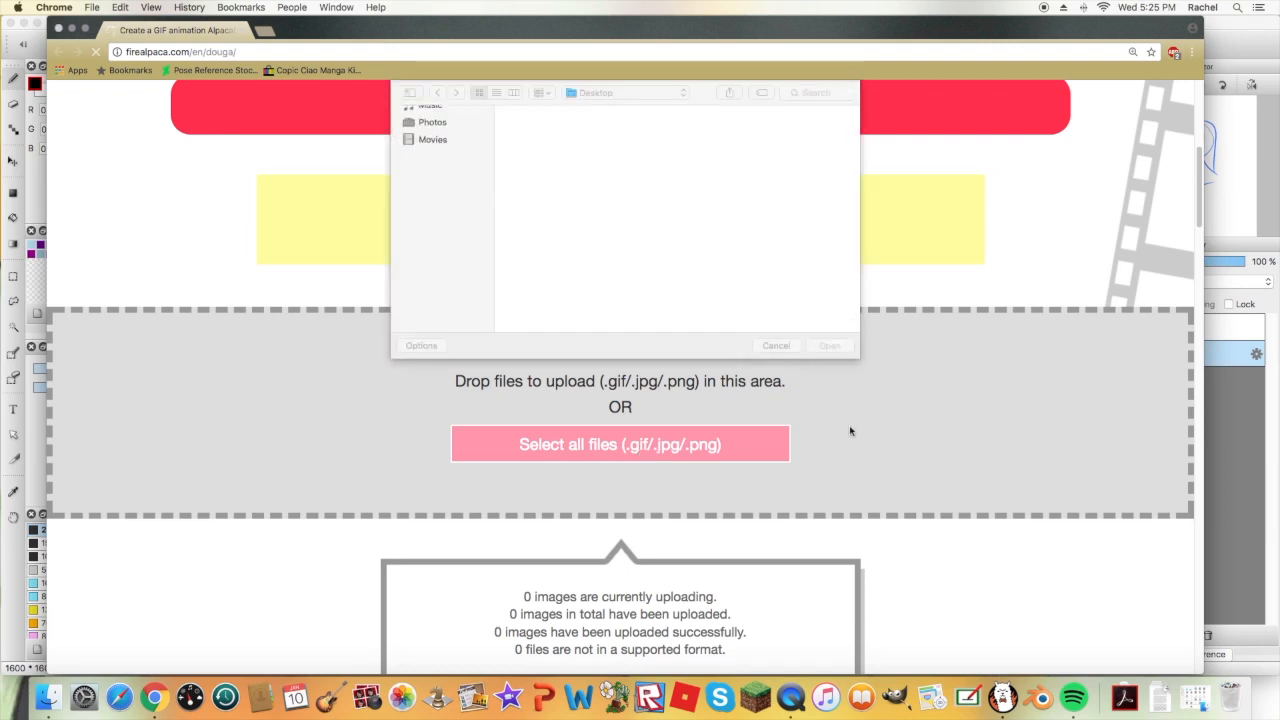
pyautogui.click(846, 423)
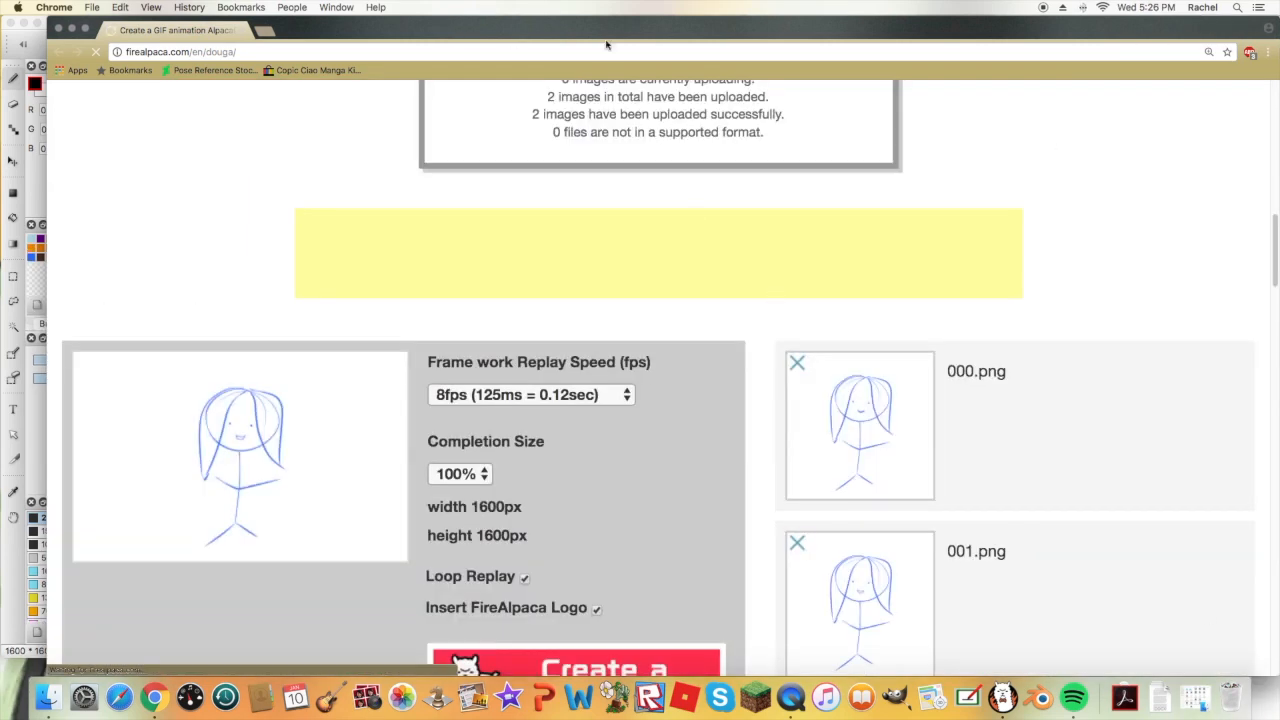
# Try replay speeds of 30 fps and 4 fps for the uploaded frames, and set the speed to 6 fps
pyautogui.moveTo(581, 26); pyautogui.dragTo(568, 26)
pyautogui.scroll(-3, 670, 330)
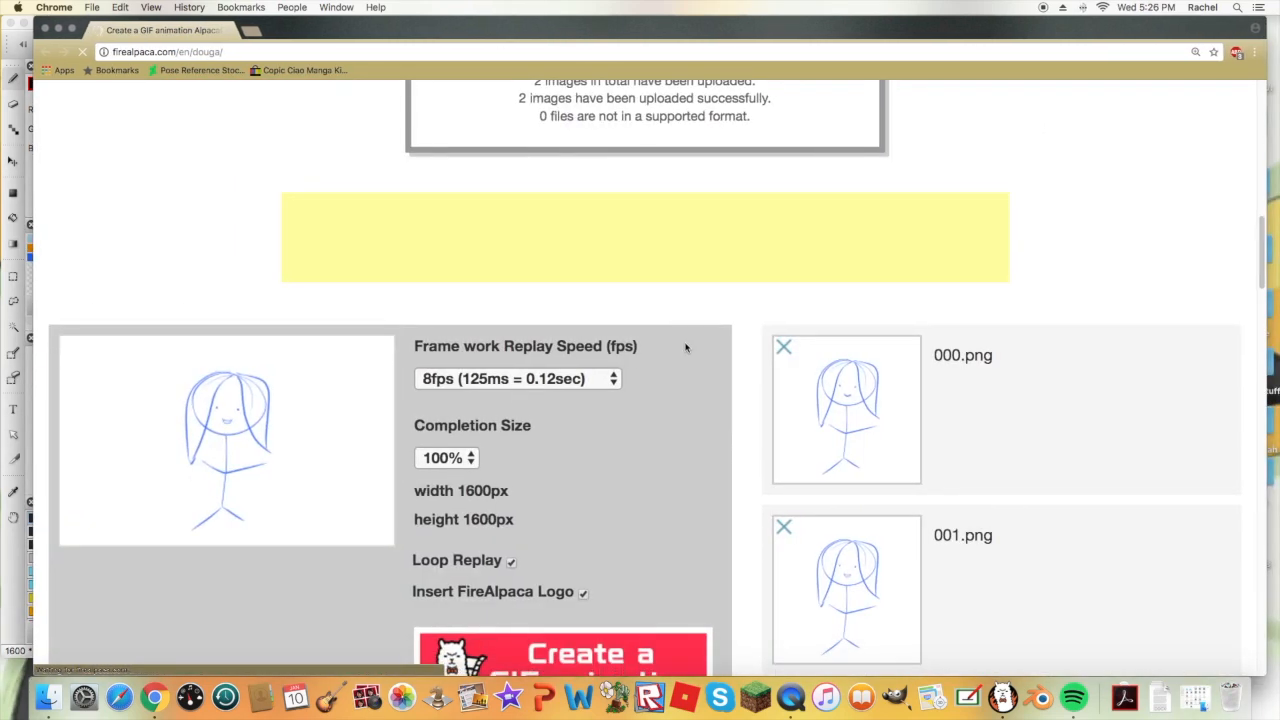
pyautogui.scroll(-5, 538, 373)
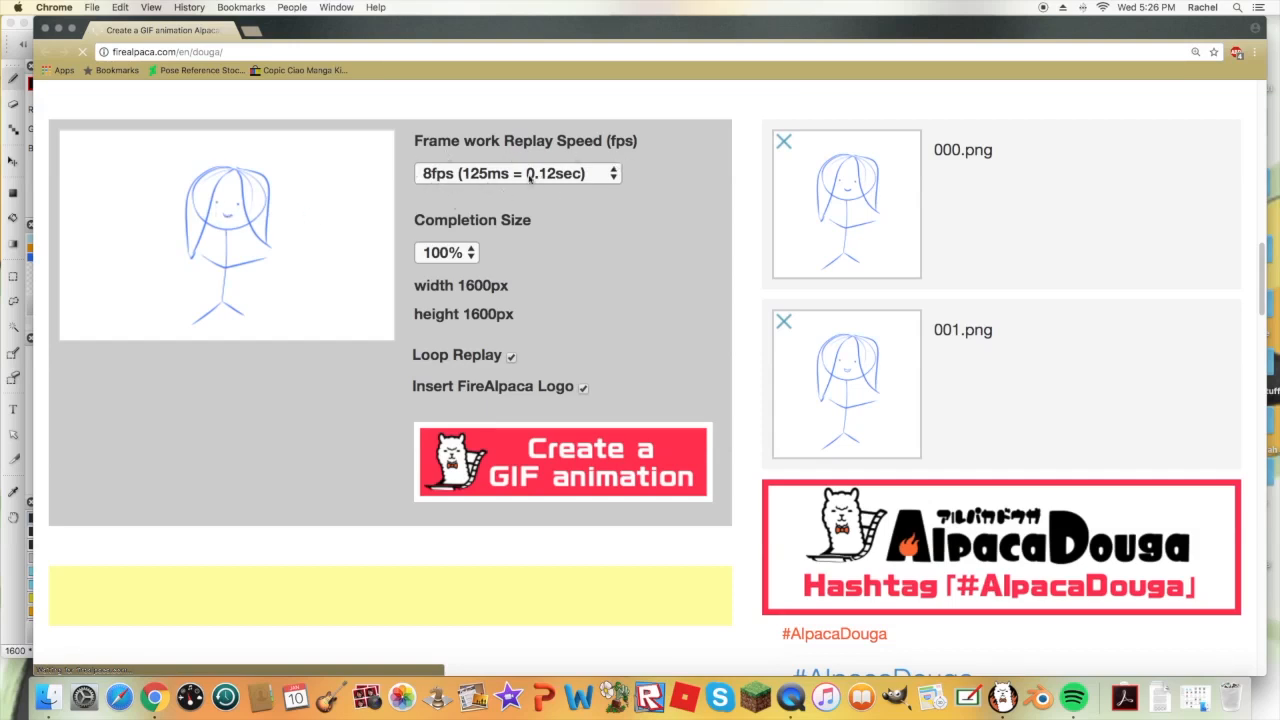
pyautogui.click(604, 178)
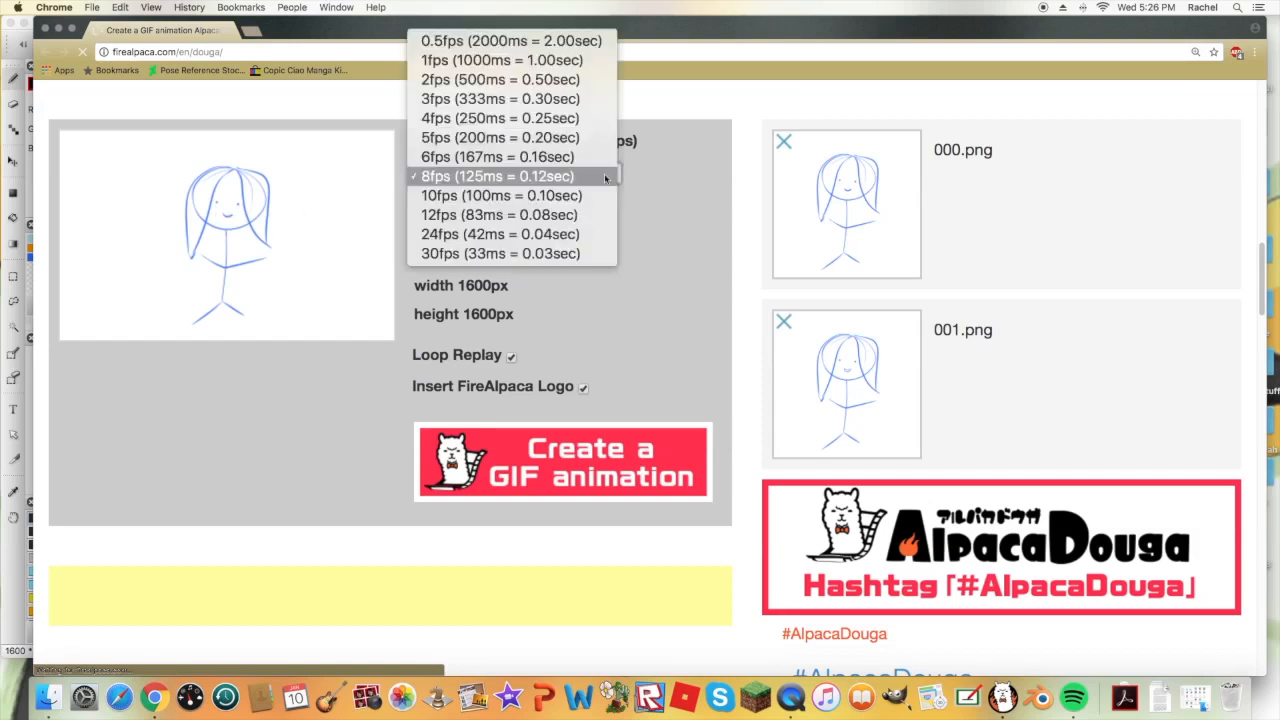
pyautogui.click(598, 254)
pyautogui.click(514, 176)
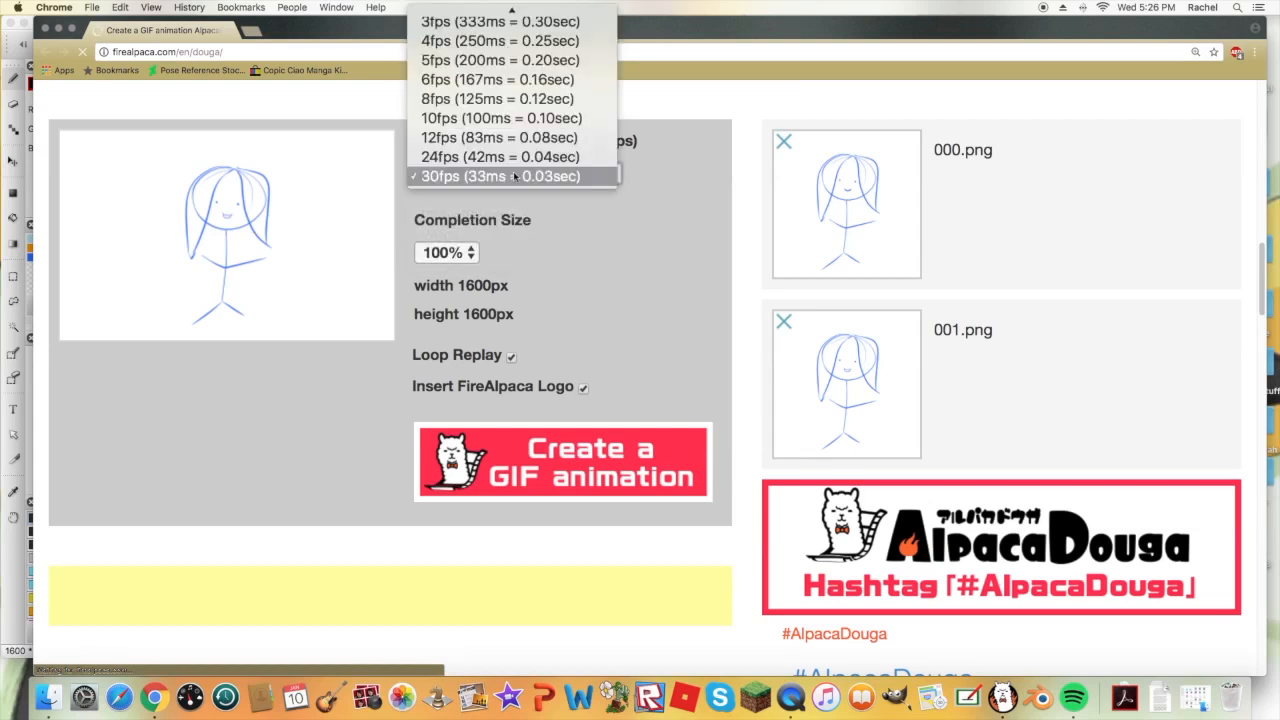
pyautogui.click(489, 40)
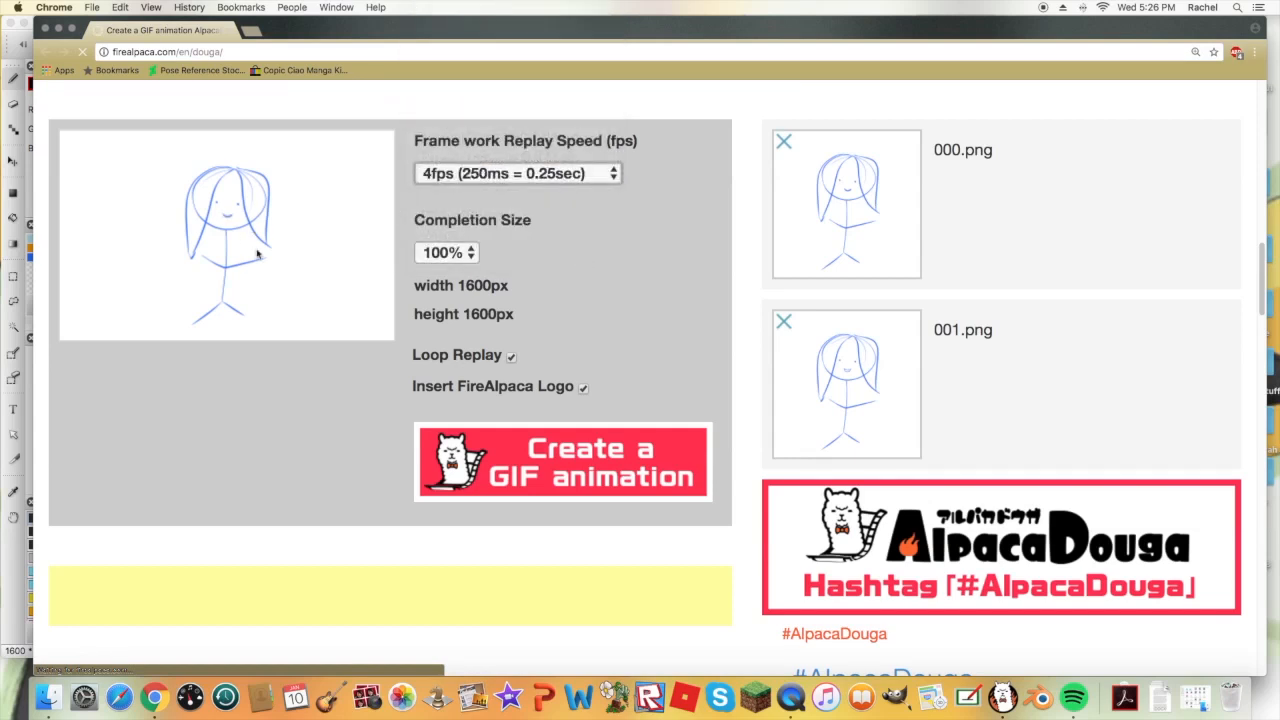
pyautogui.click(517, 176)
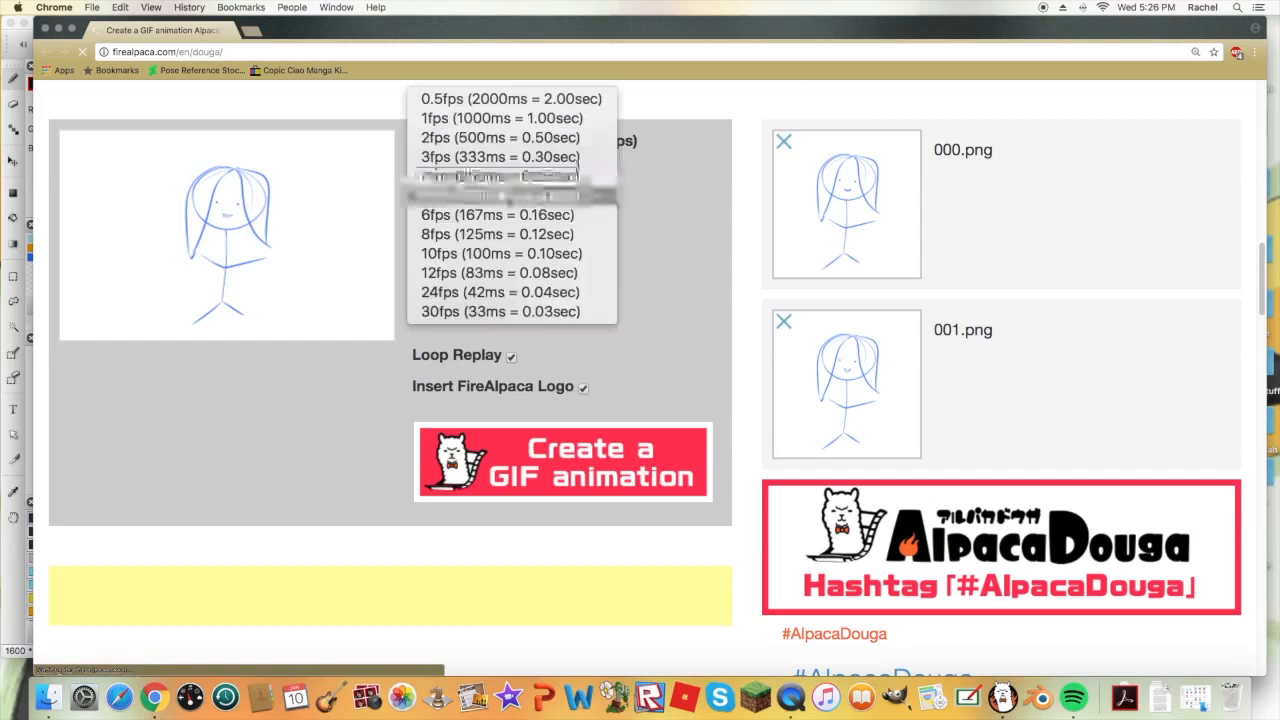
pyautogui.click(505, 205)
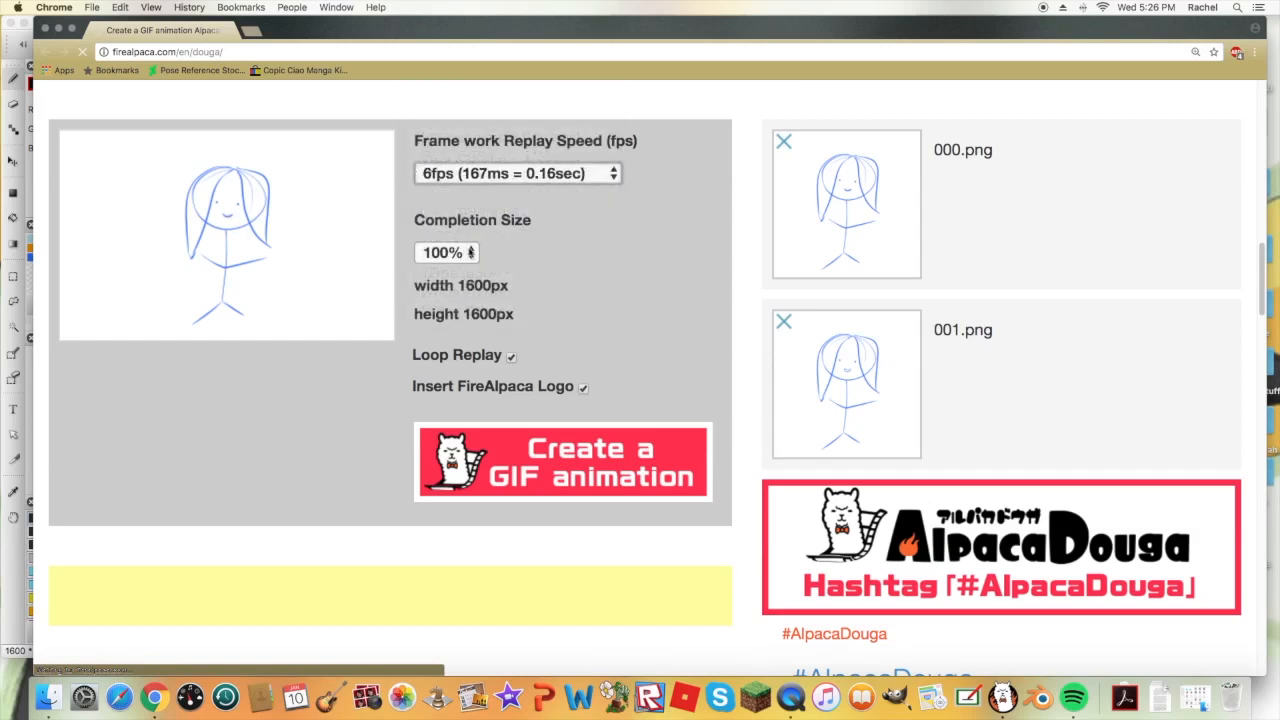
# Try a smaller completion size and restore 100%, and switch Loop Replay off and back on
pyautogui.click(467, 255)
pyautogui.click(452, 358)
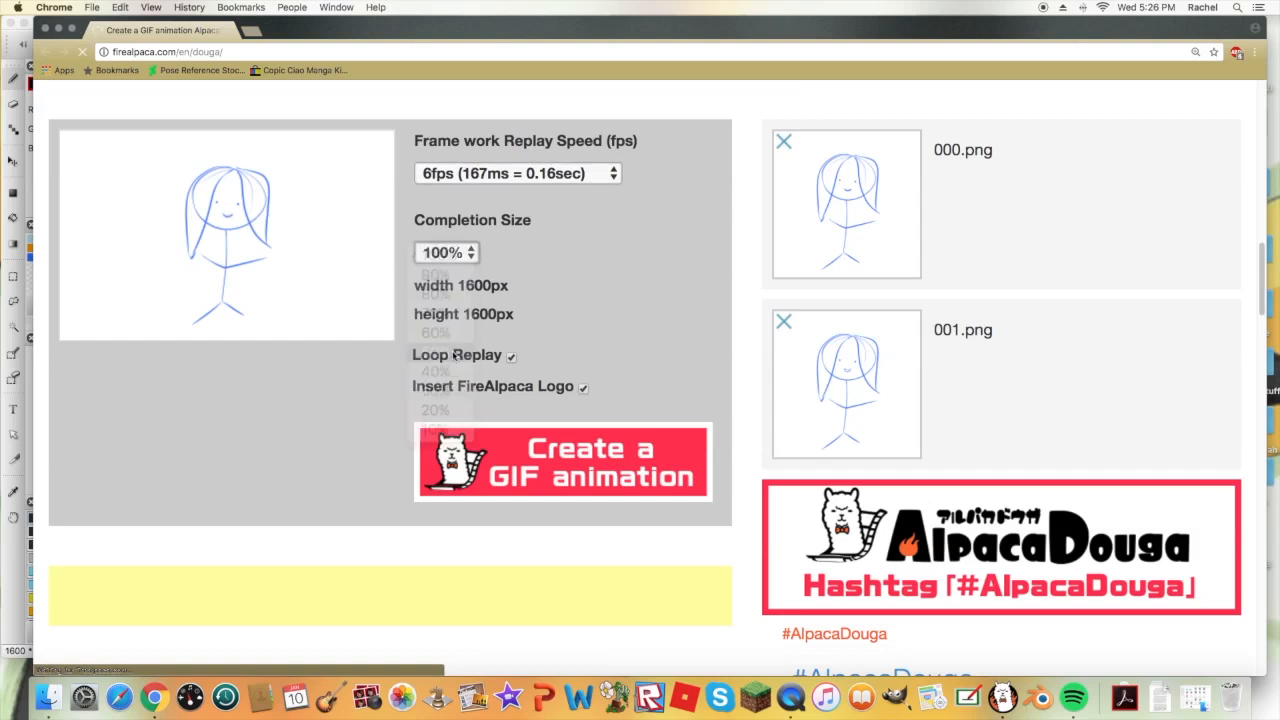
pyautogui.click(445, 255)
pyautogui.click(450, 161)
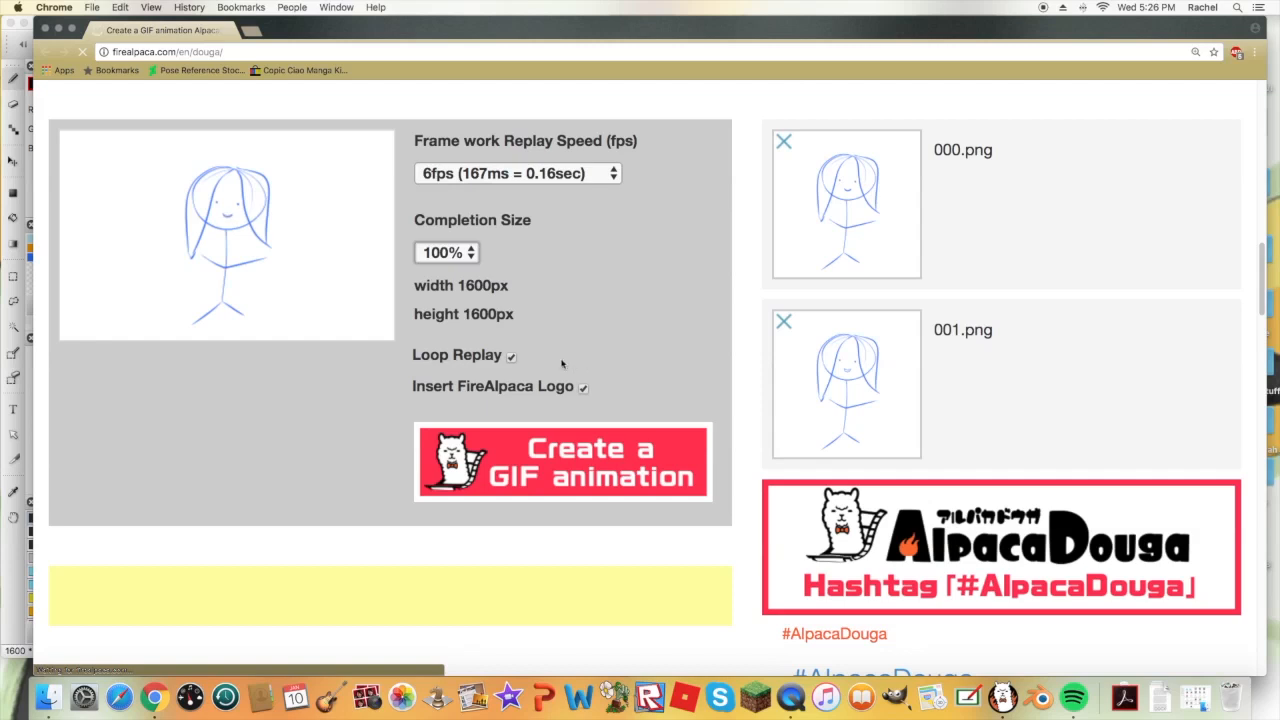
pyautogui.click(511, 357)
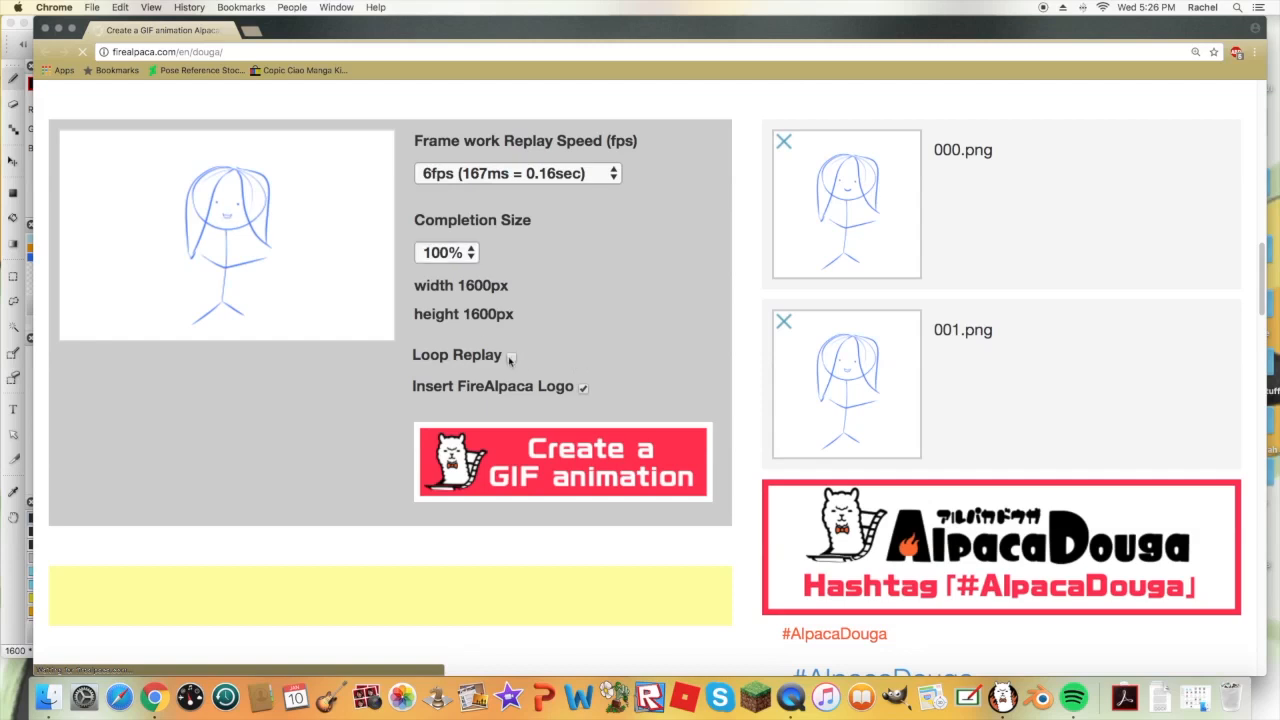
pyautogui.click(510, 358)
# Create and download the GIF animation without the FireAlpaca logo, and switch back to FireAlpaca
pyautogui.click(586, 457)
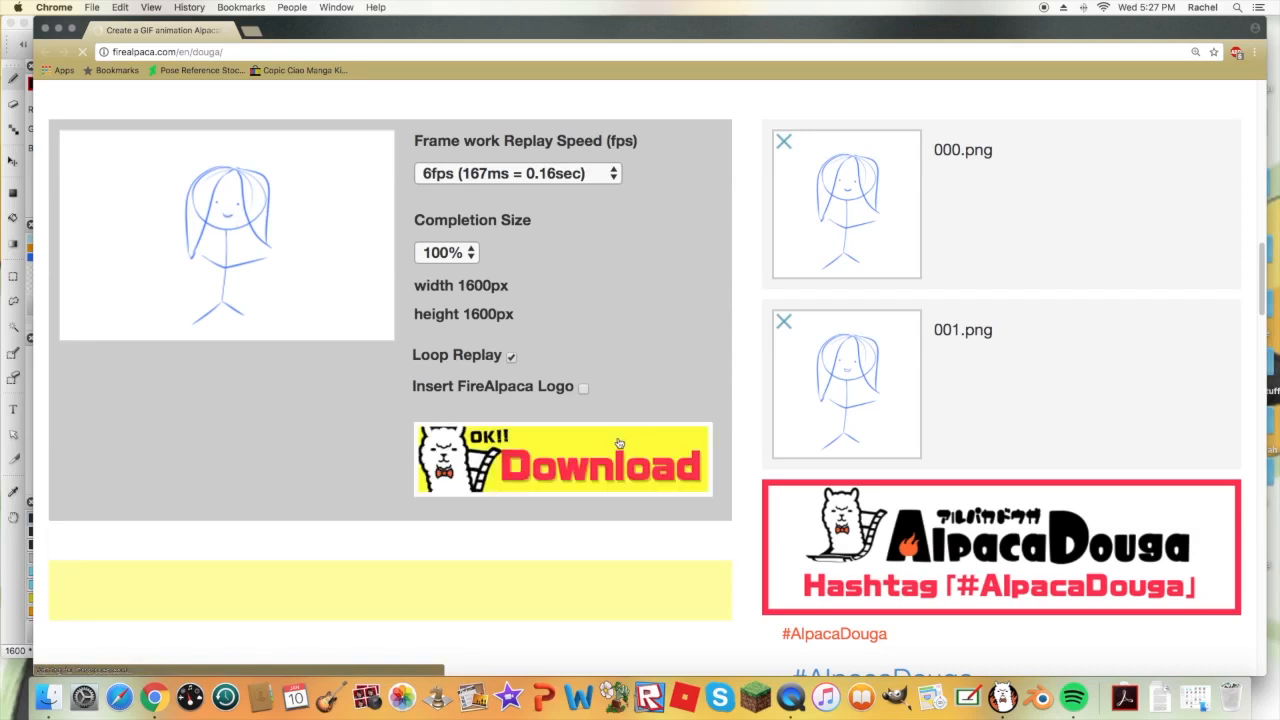
pyautogui.click(502, 454)
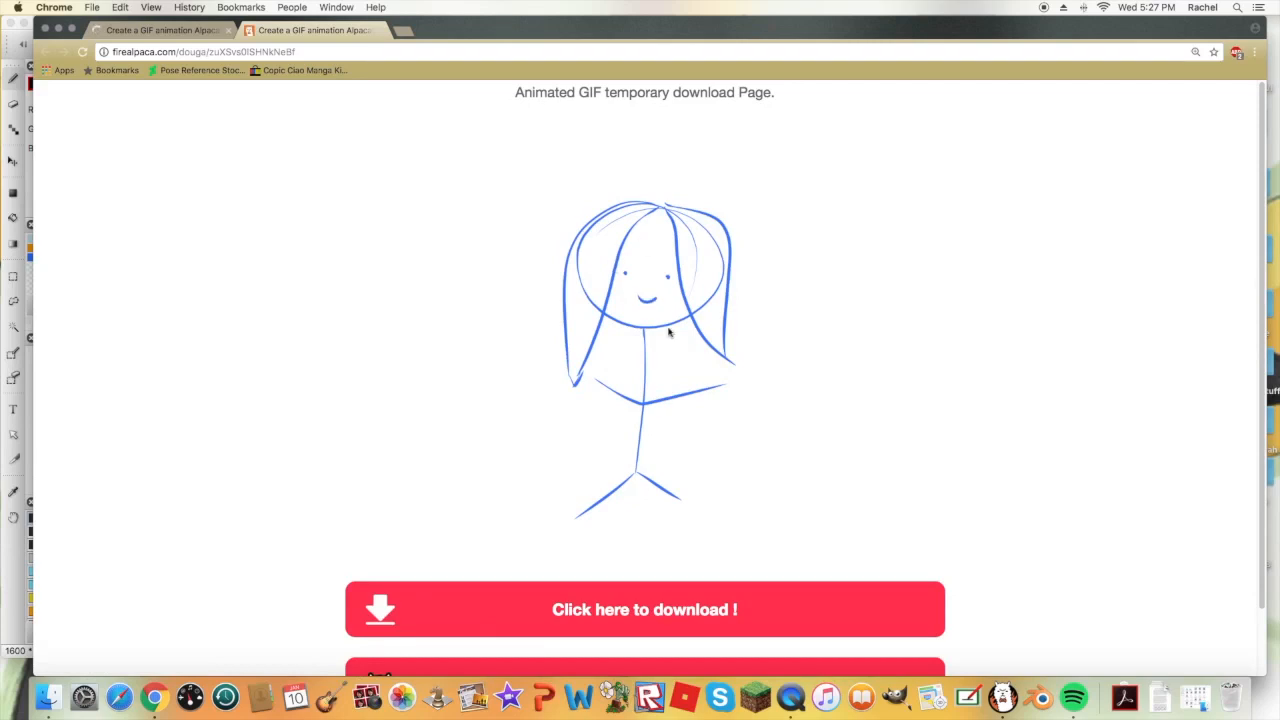
pyautogui.scroll(-2, 670, 333)
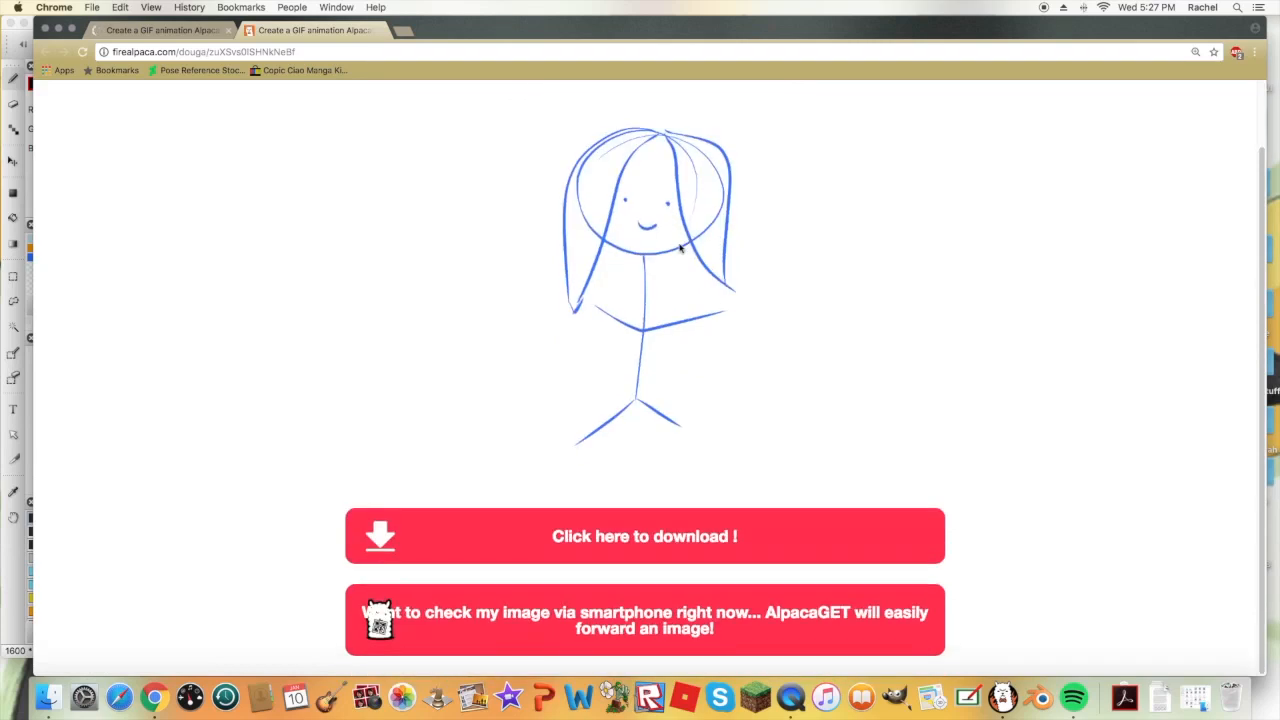
pyautogui.click(694, 537)
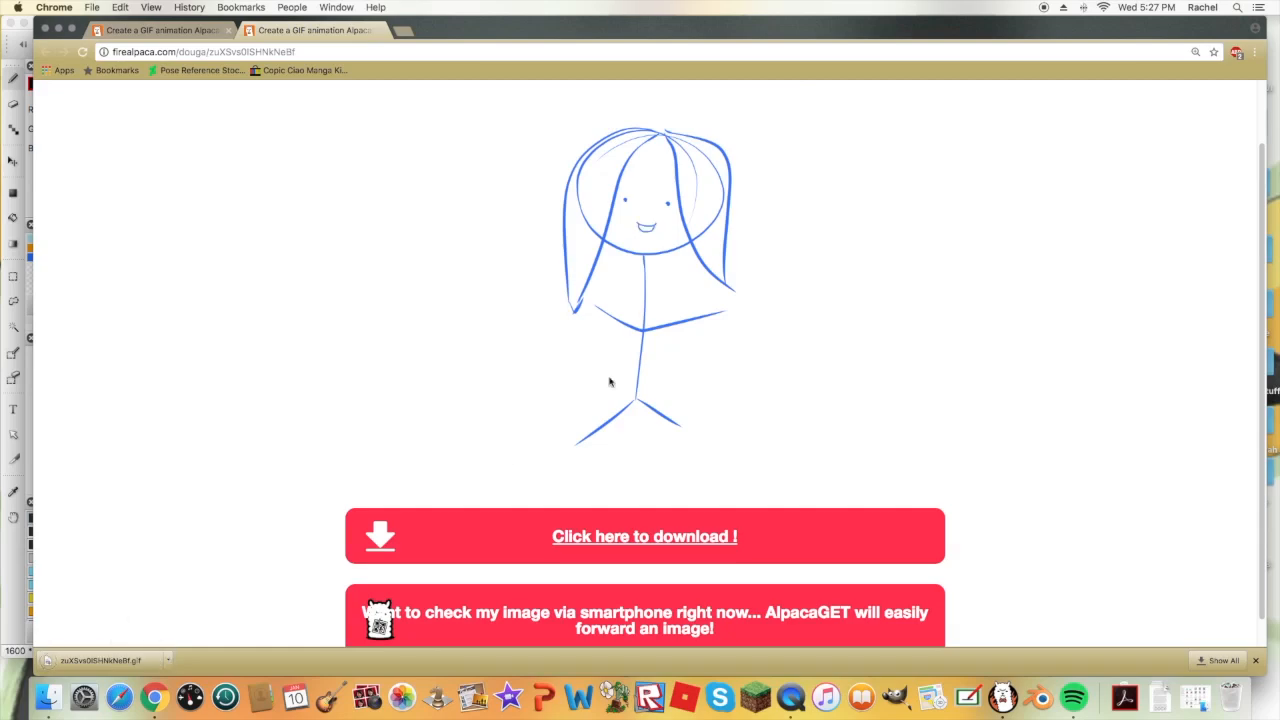
pyautogui.click(25, 40)
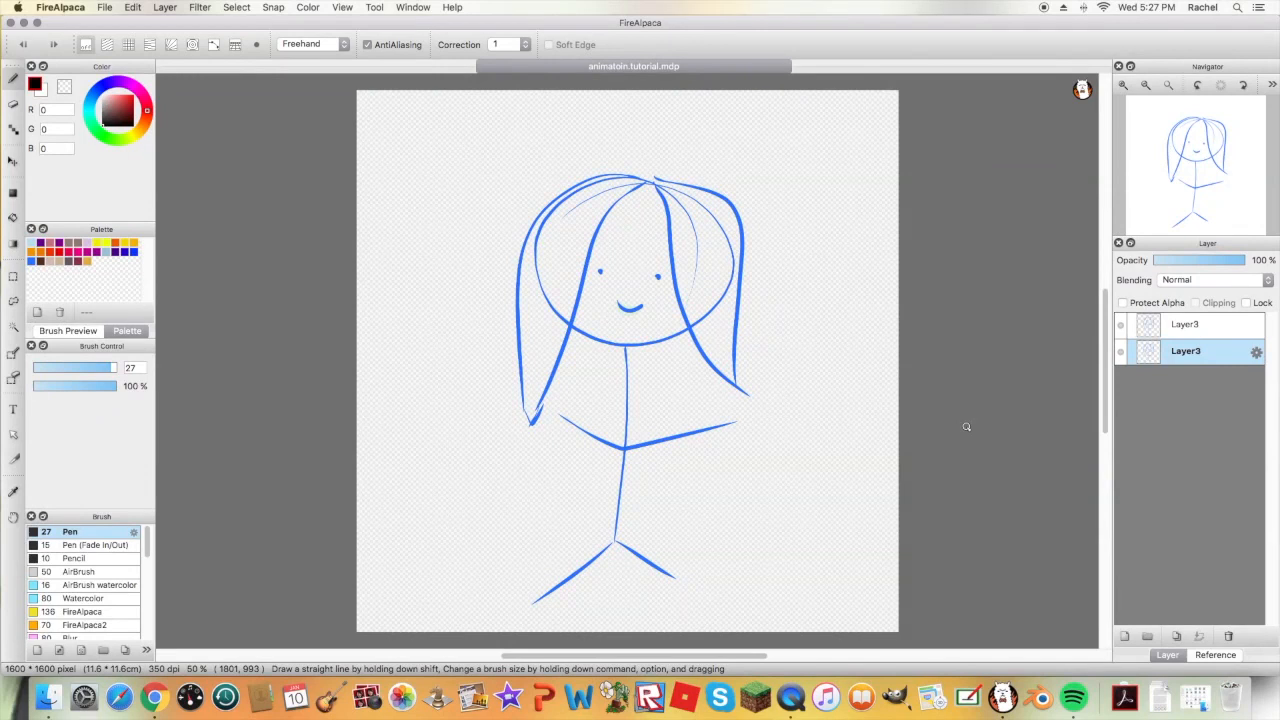